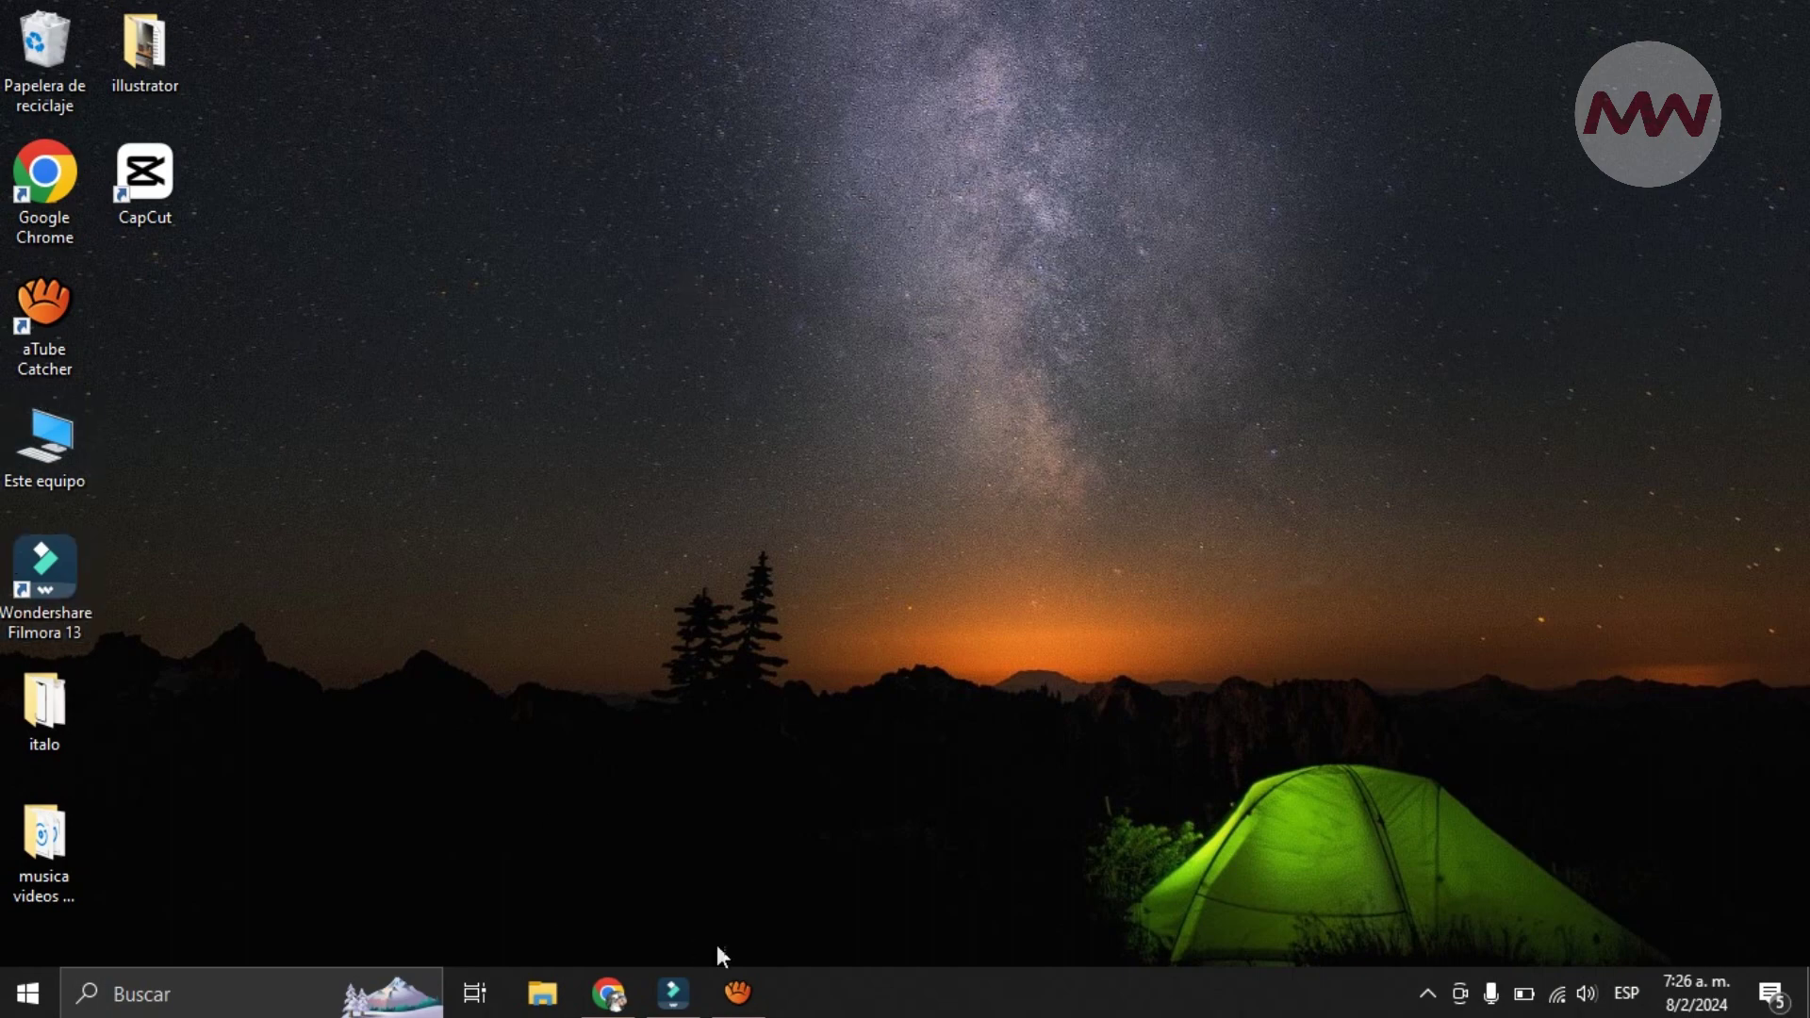
Switch to Wondershare Filmora and place the 1:37 and 3:01 screen recordings one after the other on video track 2
left_click(673, 992)
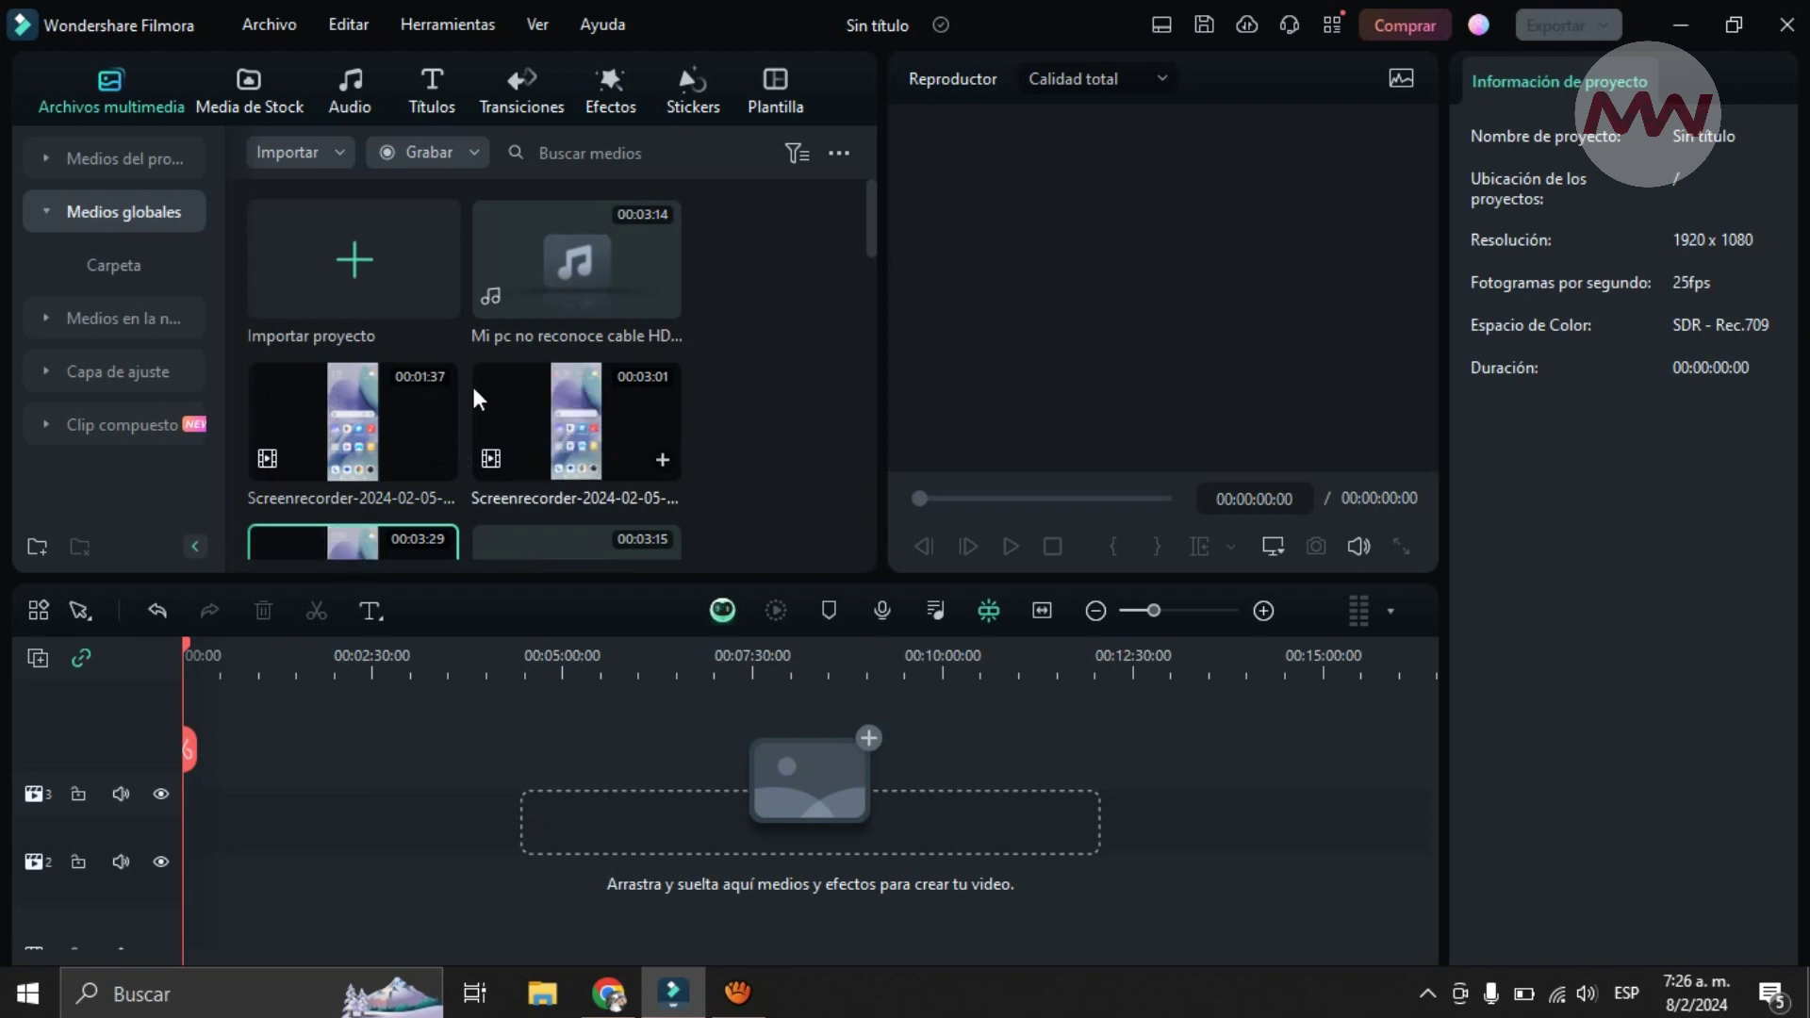
left_click_drag(762, 418, 201, 894)
left_click(703, 528)
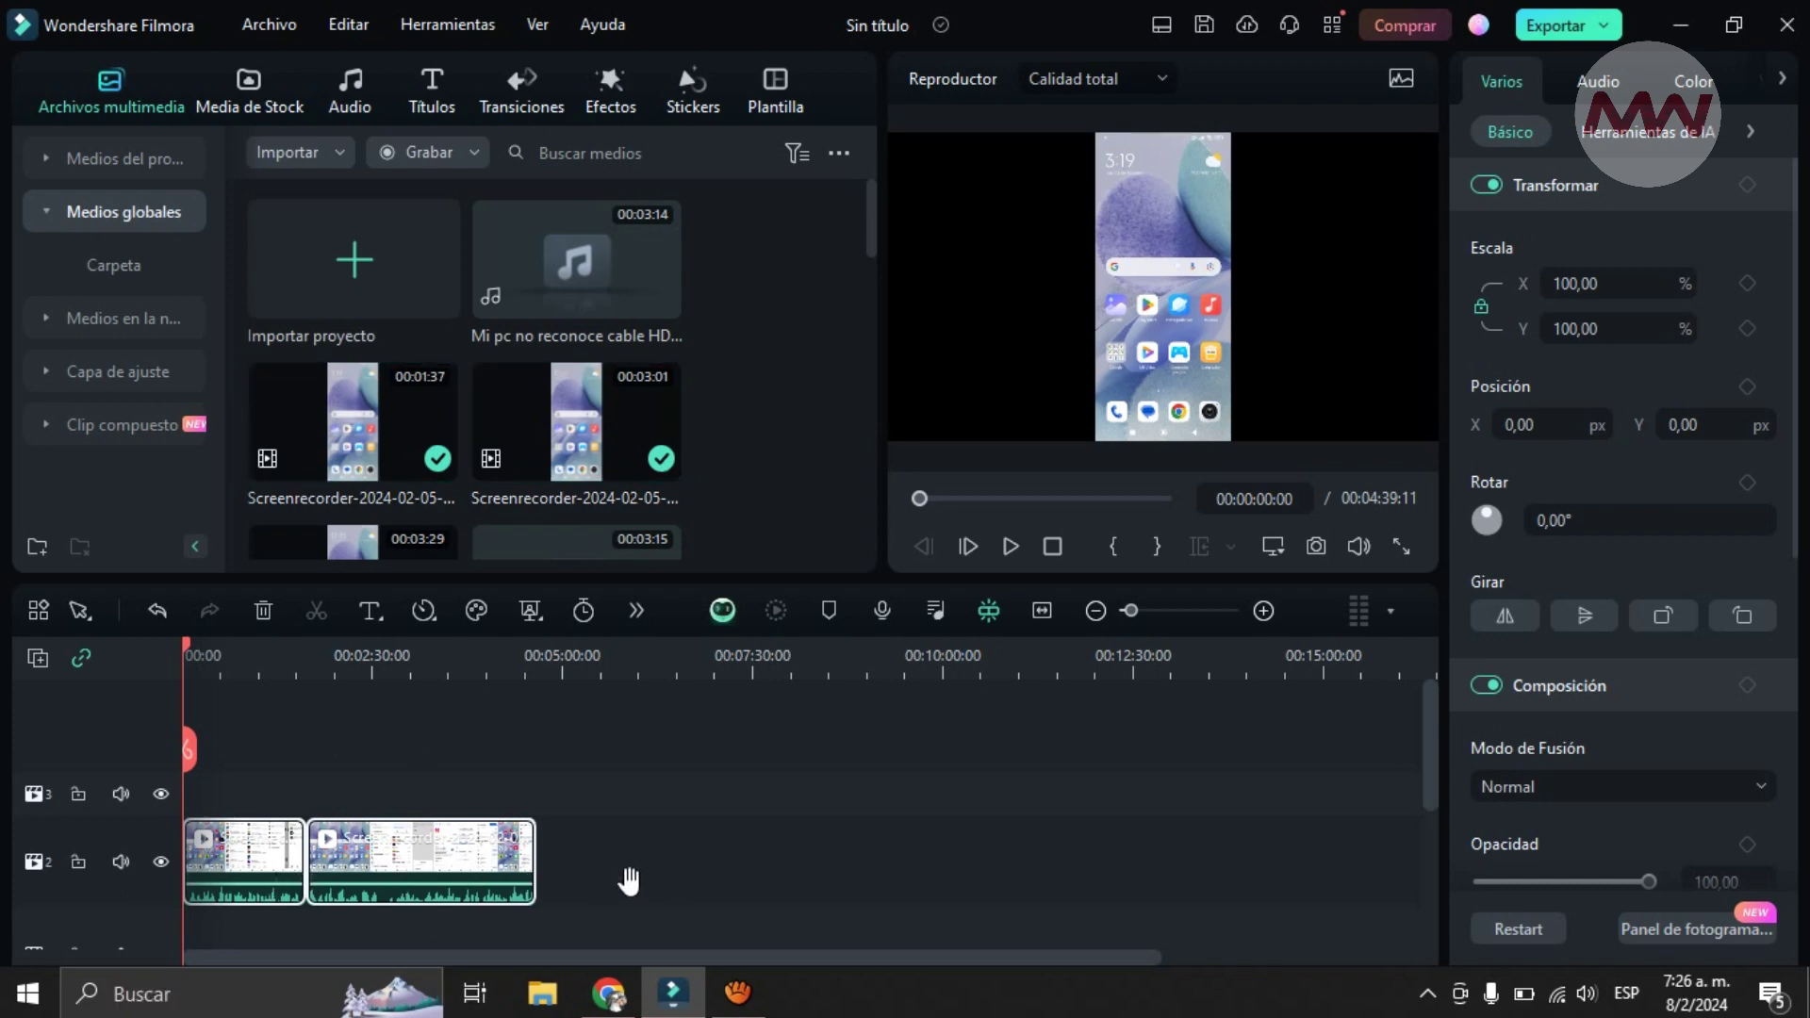
left_click_drag(266, 882, 253, 815)
left_click(404, 794)
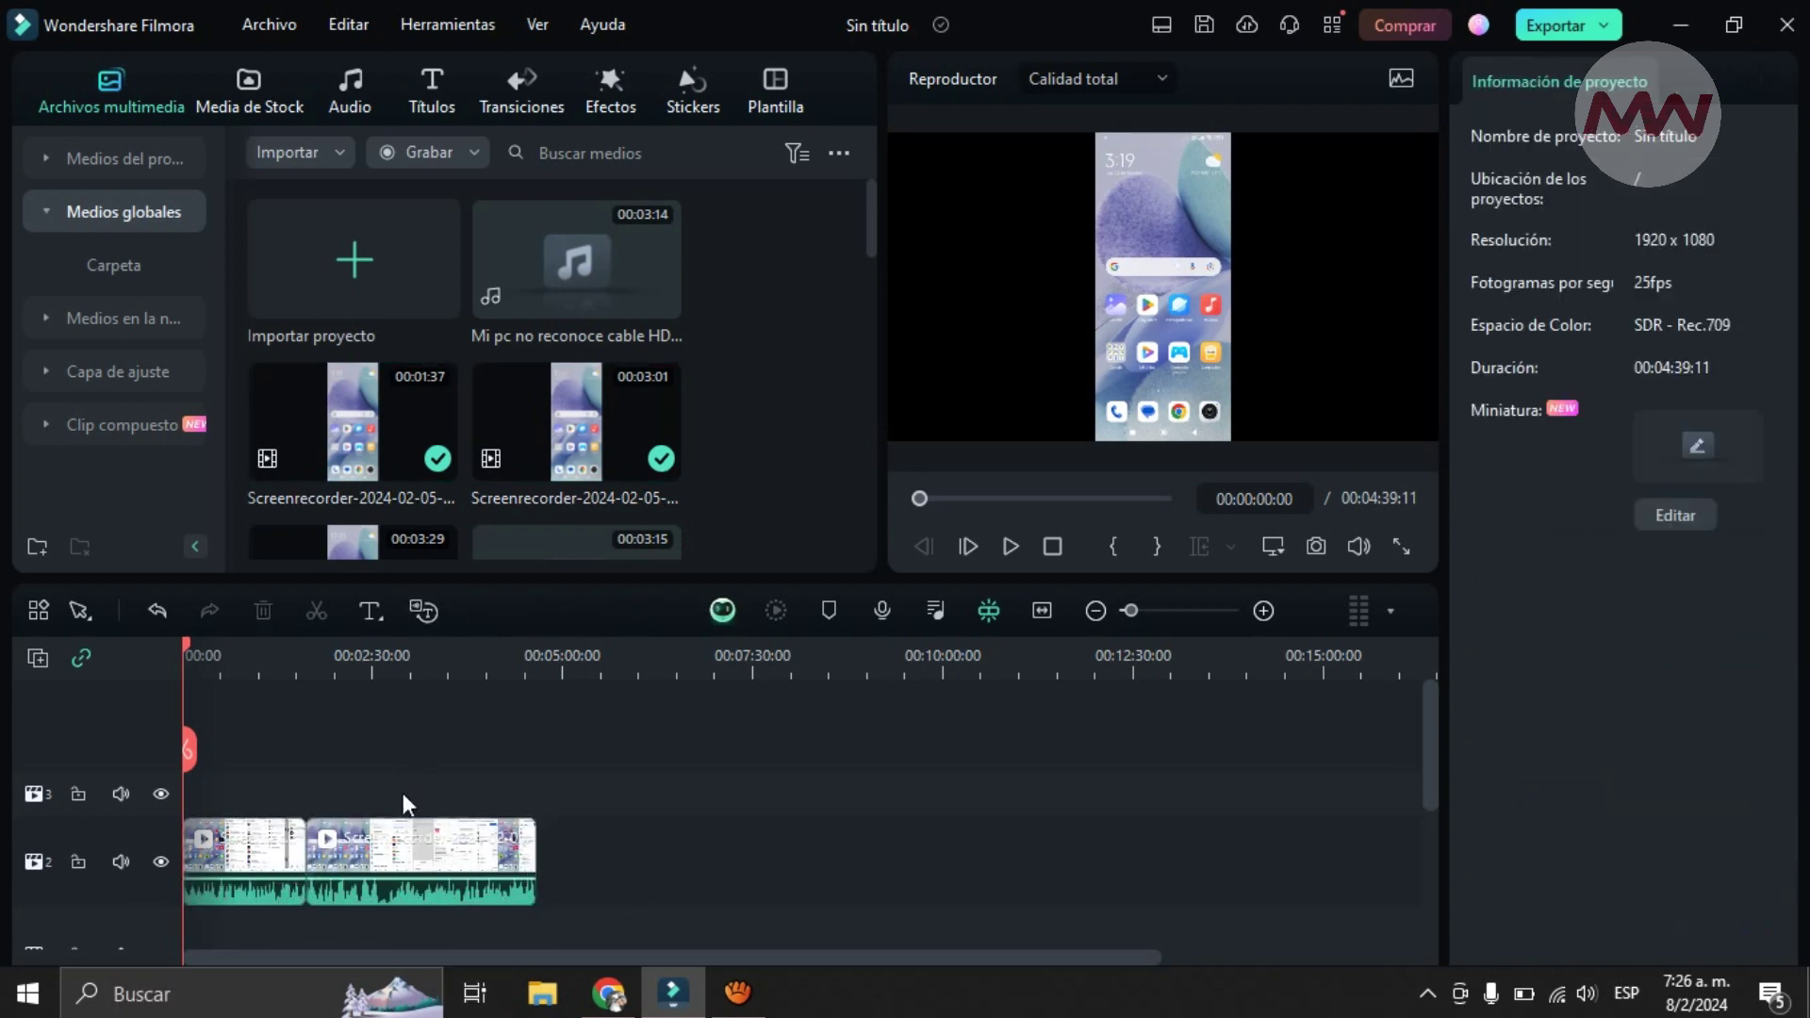
left_click(264, 858)
left_click(368, 849)
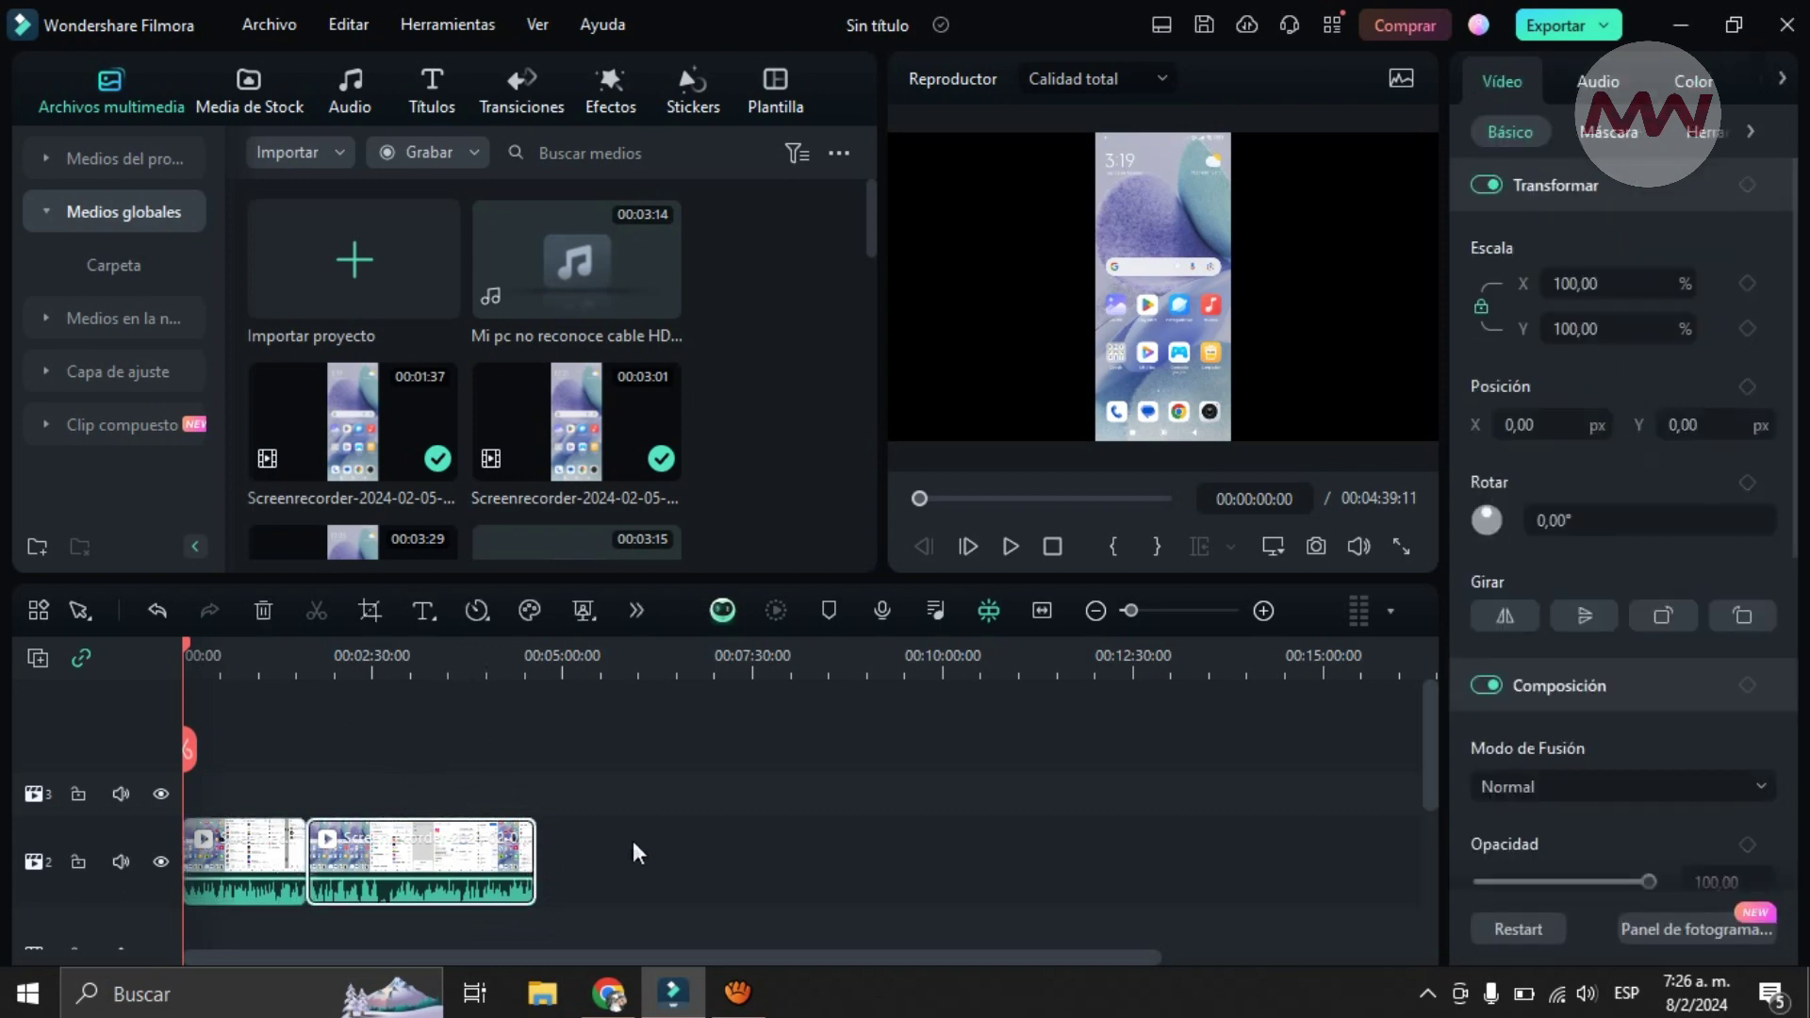
left_click(634, 842)
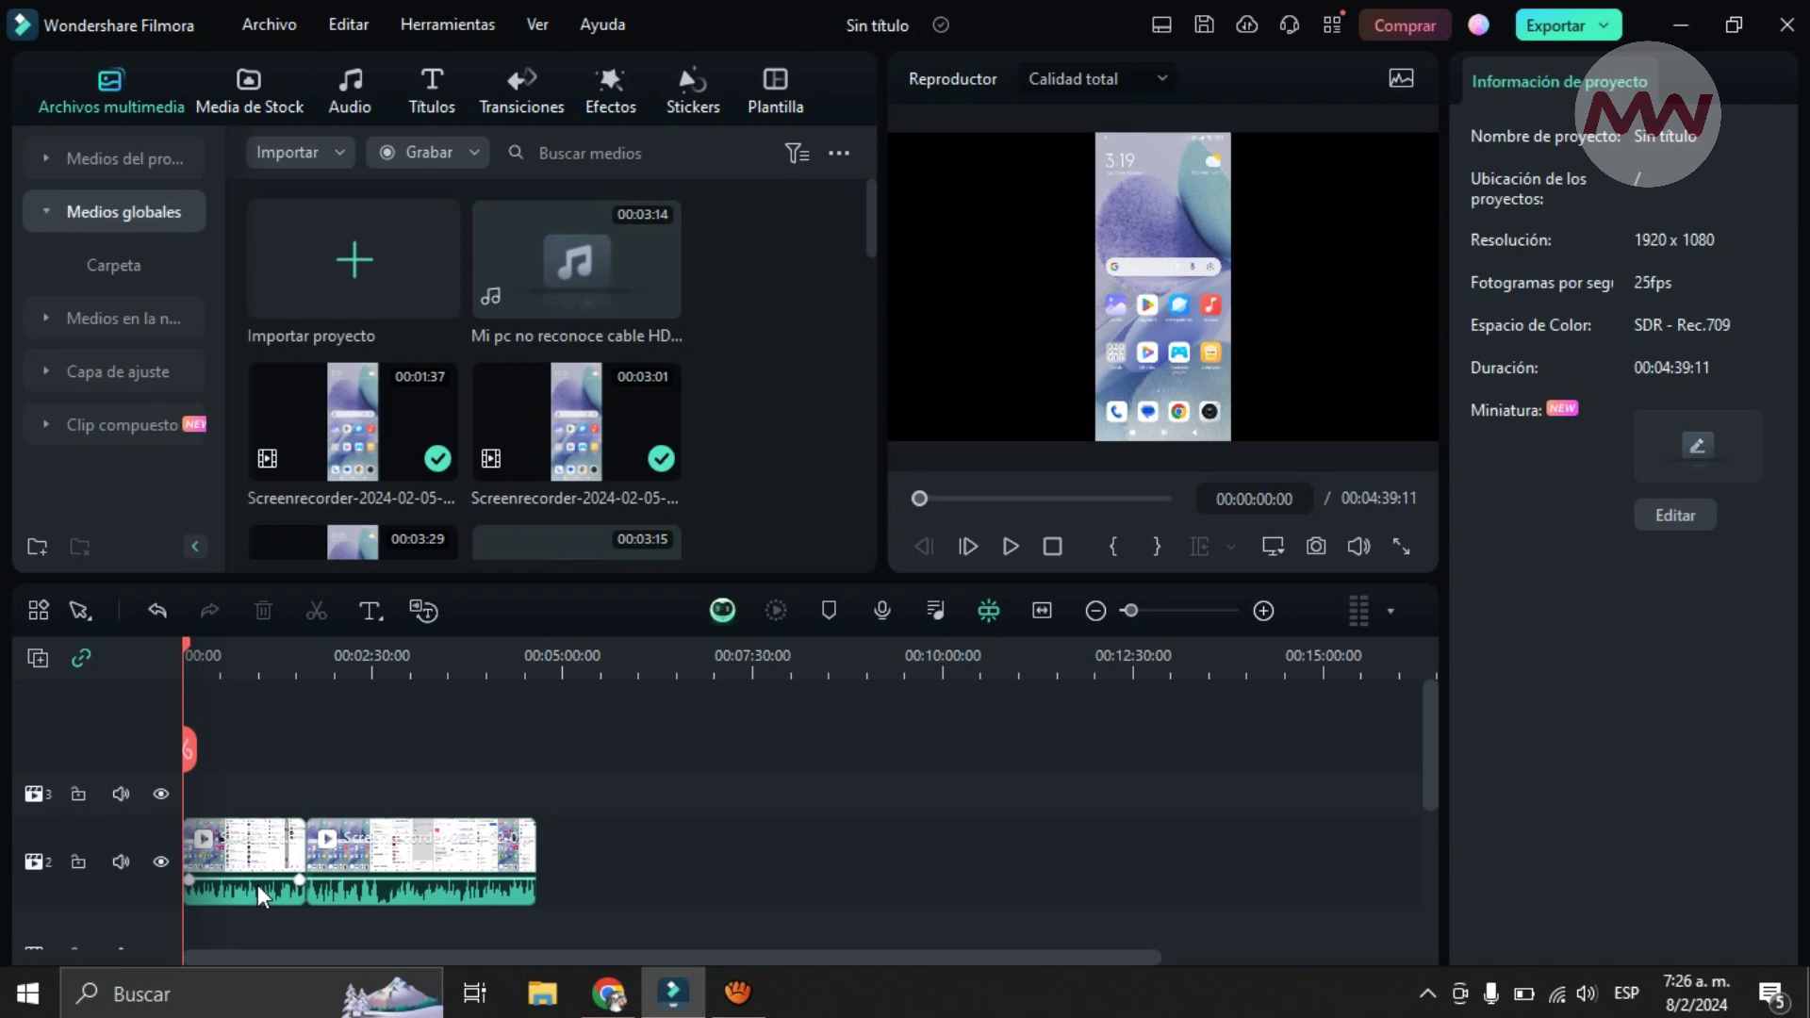
left_click(257, 884)
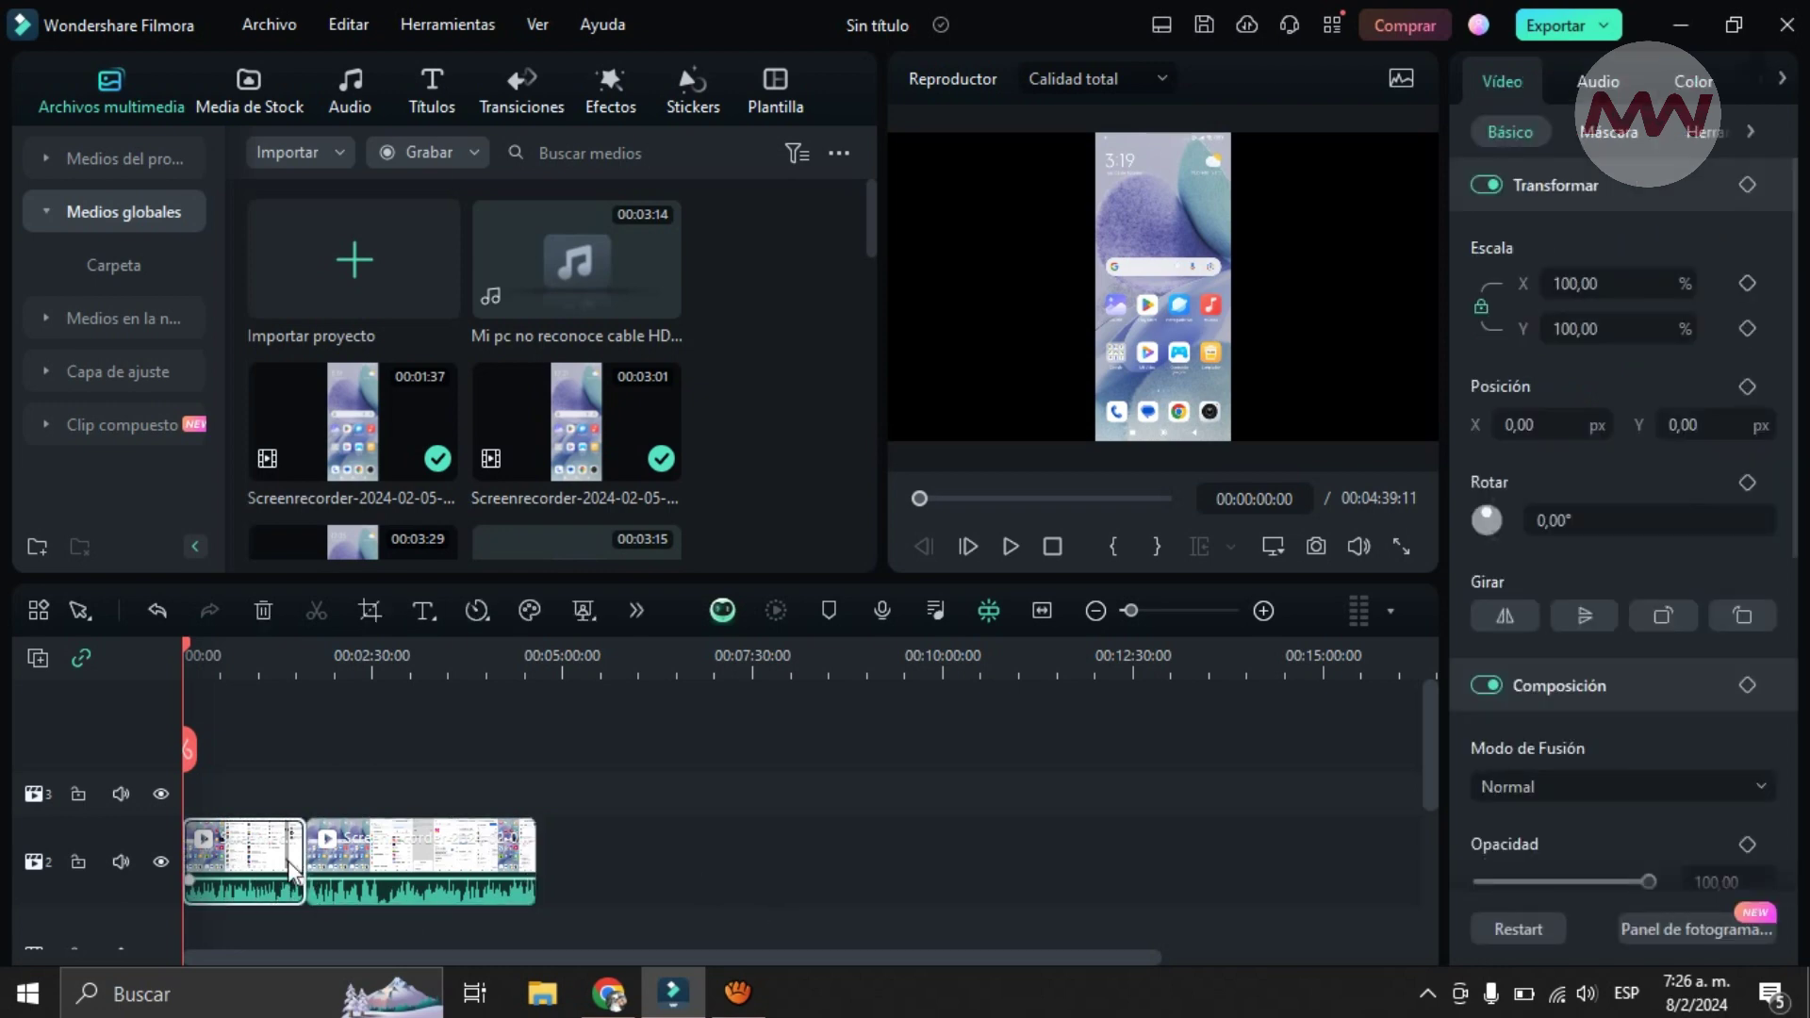
left_click_drag(726, 905, 245, 849)
left_click(564, 749)
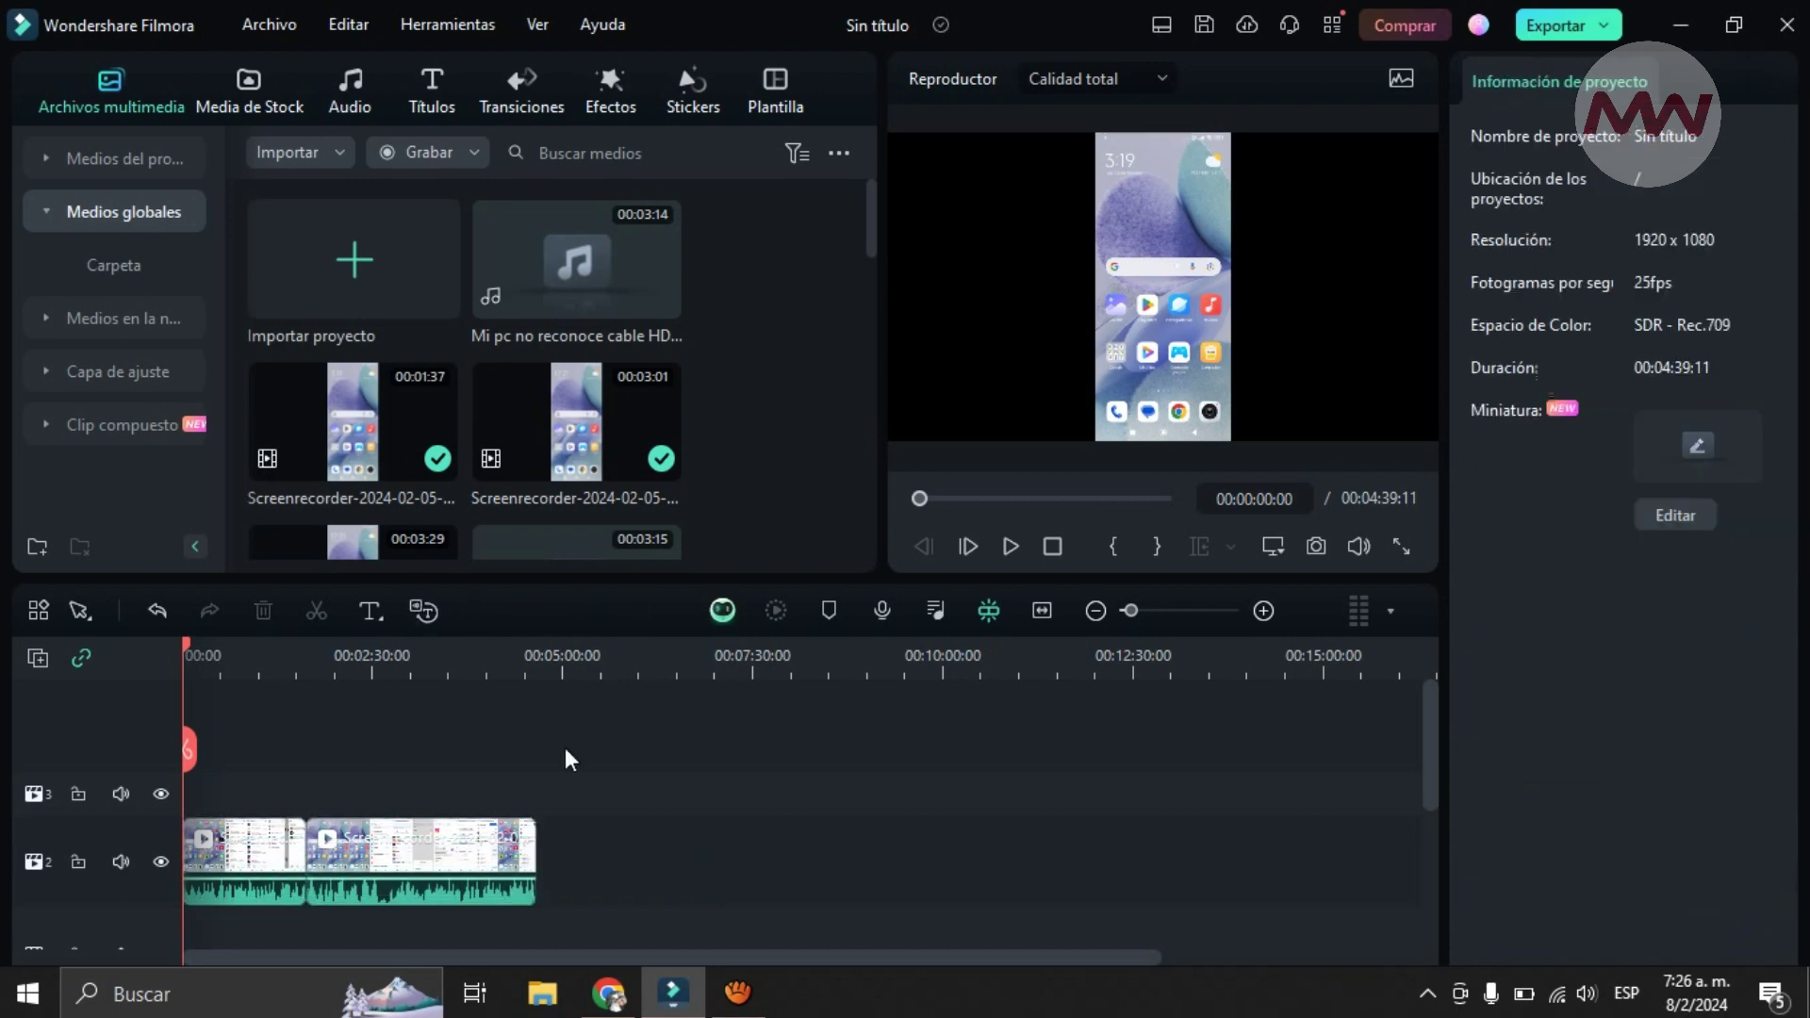
Examine the Voz a Texto language and source options for the first timeline clip, leaving without transcribing it
left_click(270, 846)
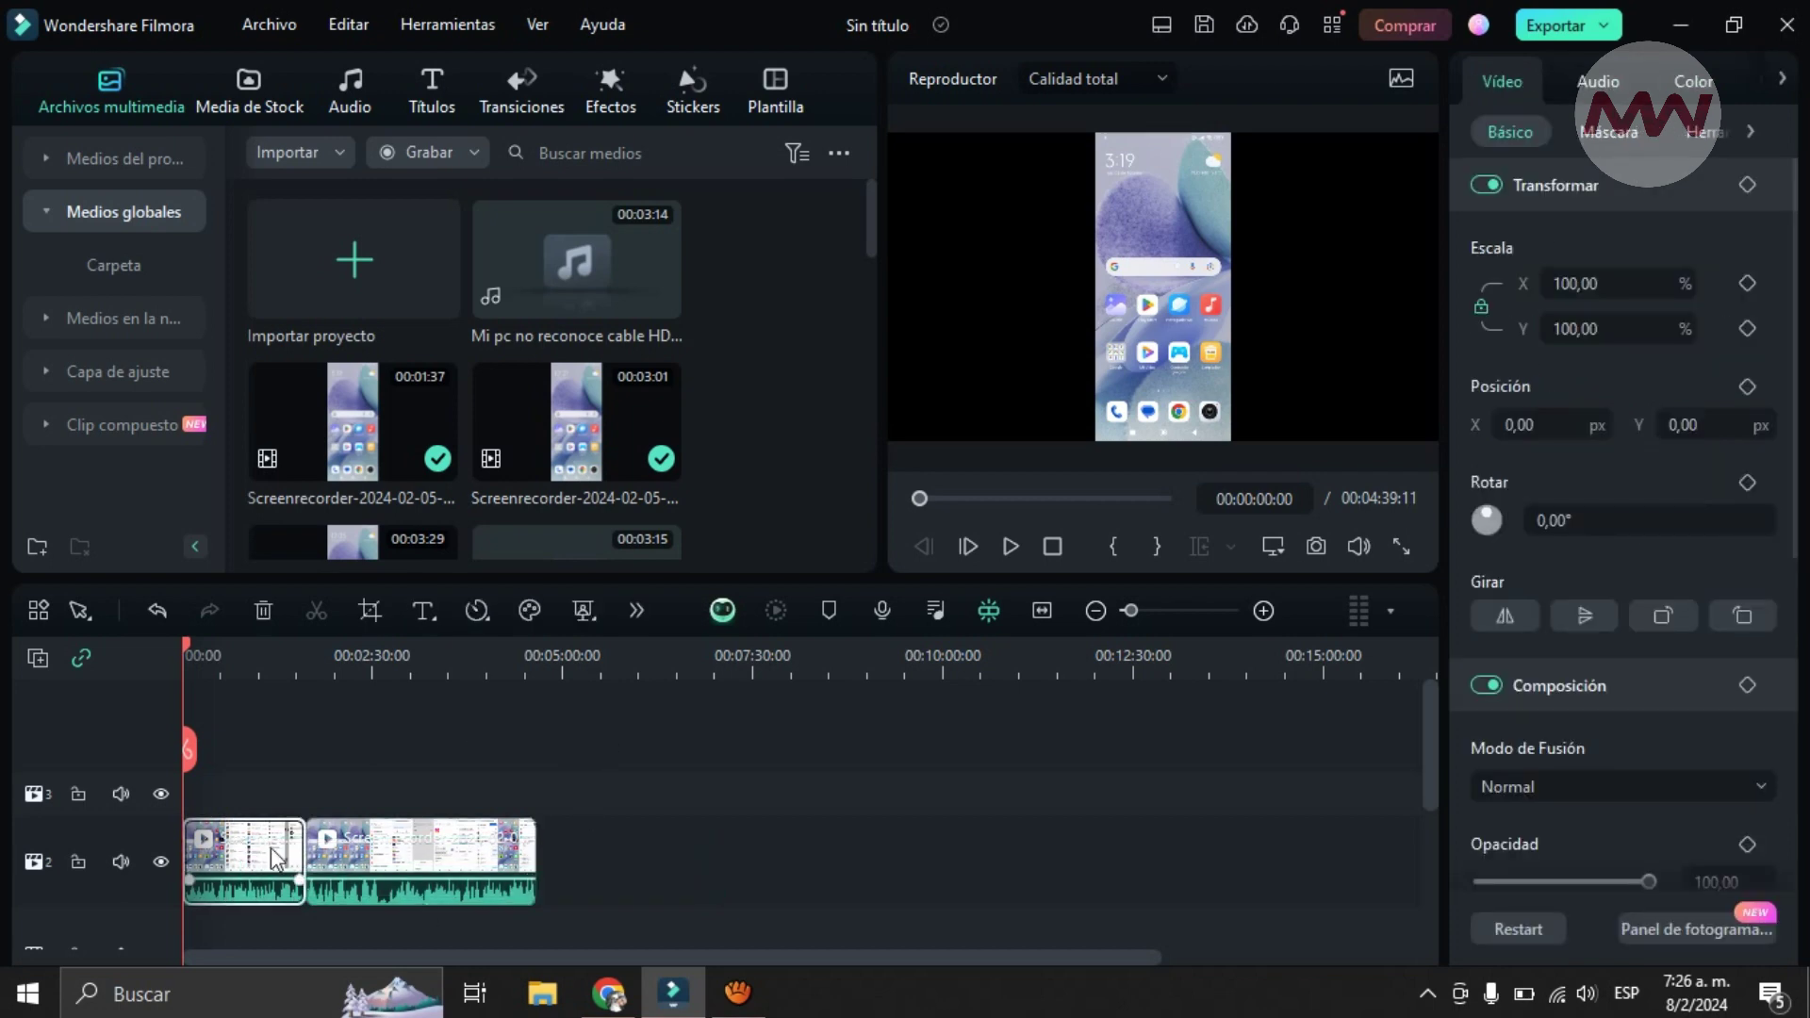
right_click(269, 846)
scroll(383, 816, "down", 5)
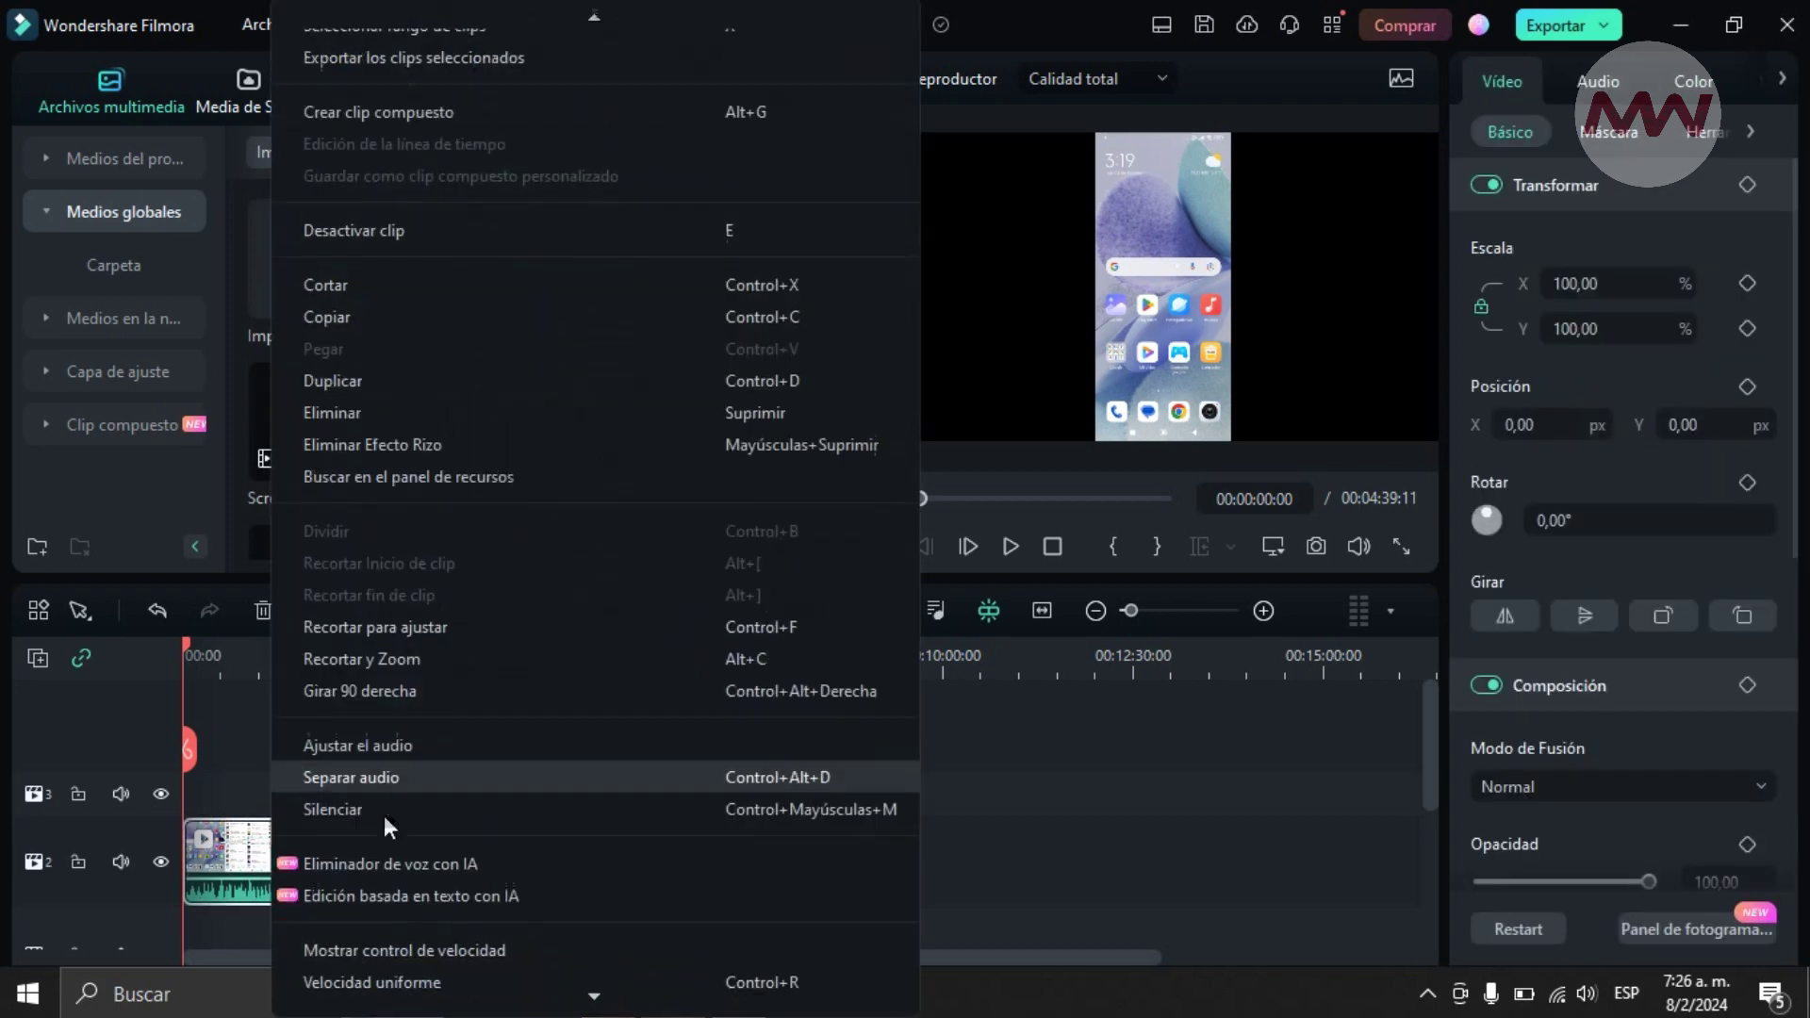
scroll(382, 816, "down", 3)
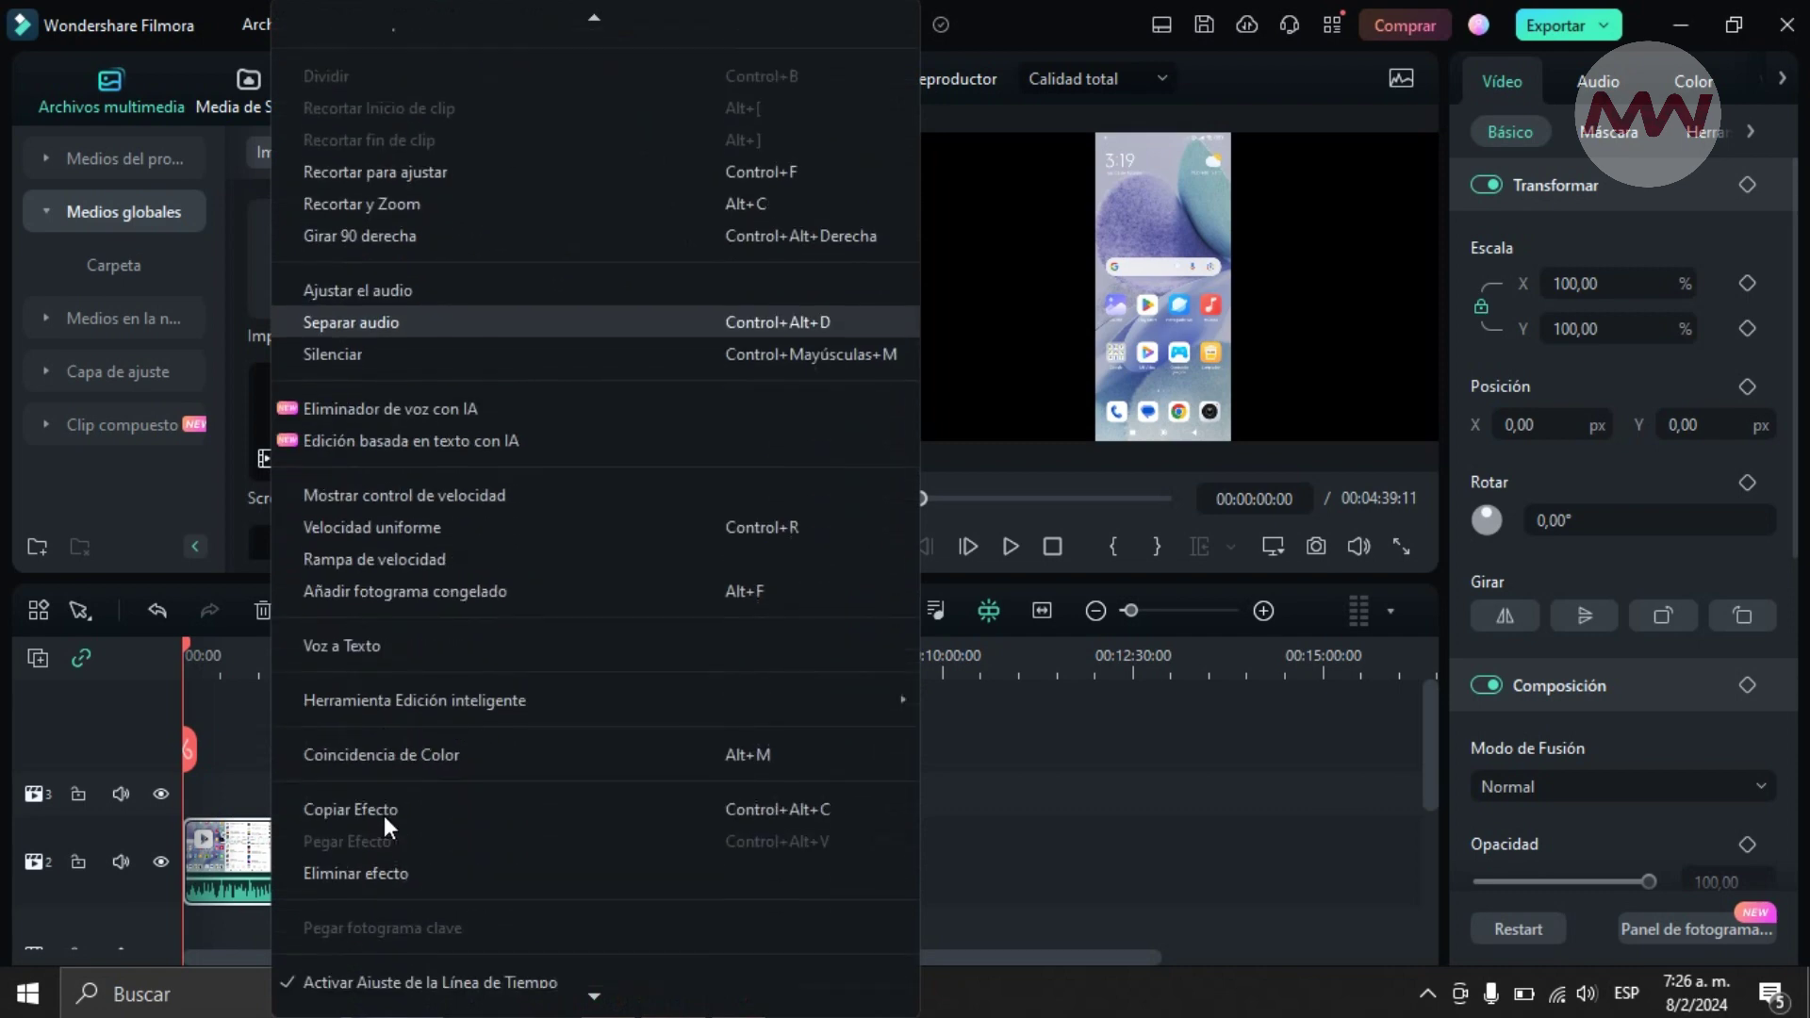
left_click(370, 637)
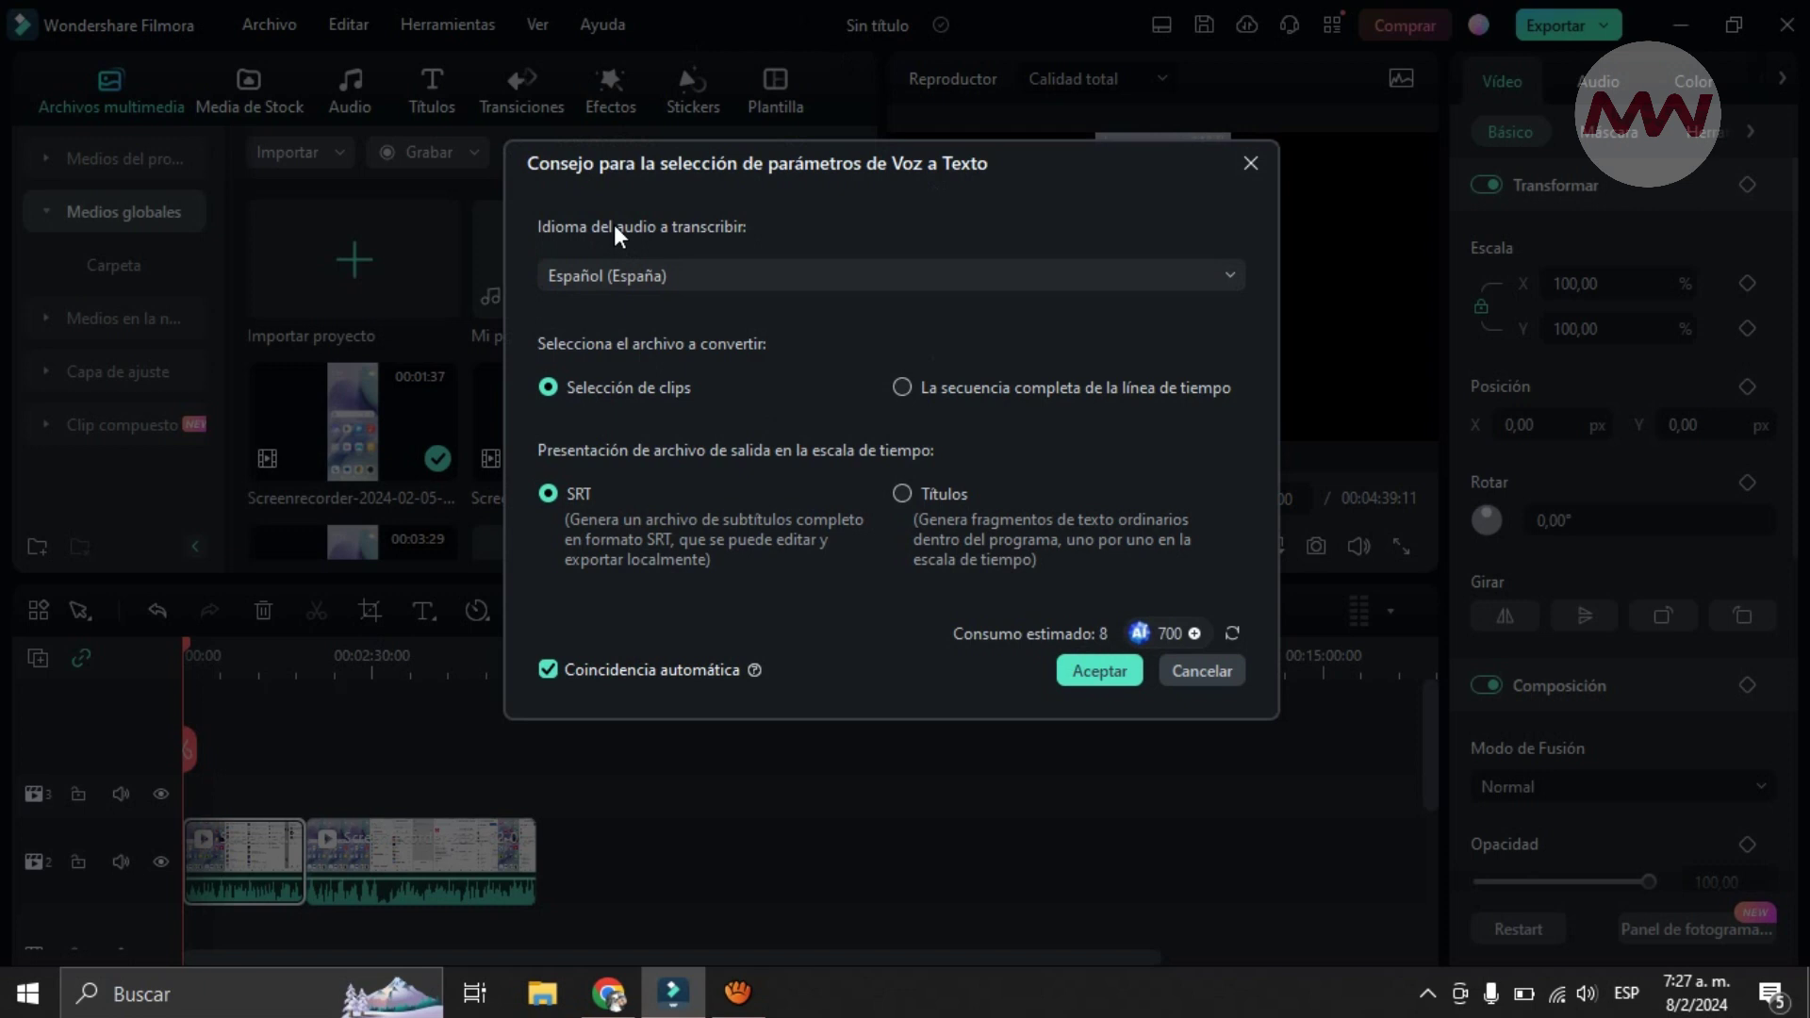
left_click(1216, 275)
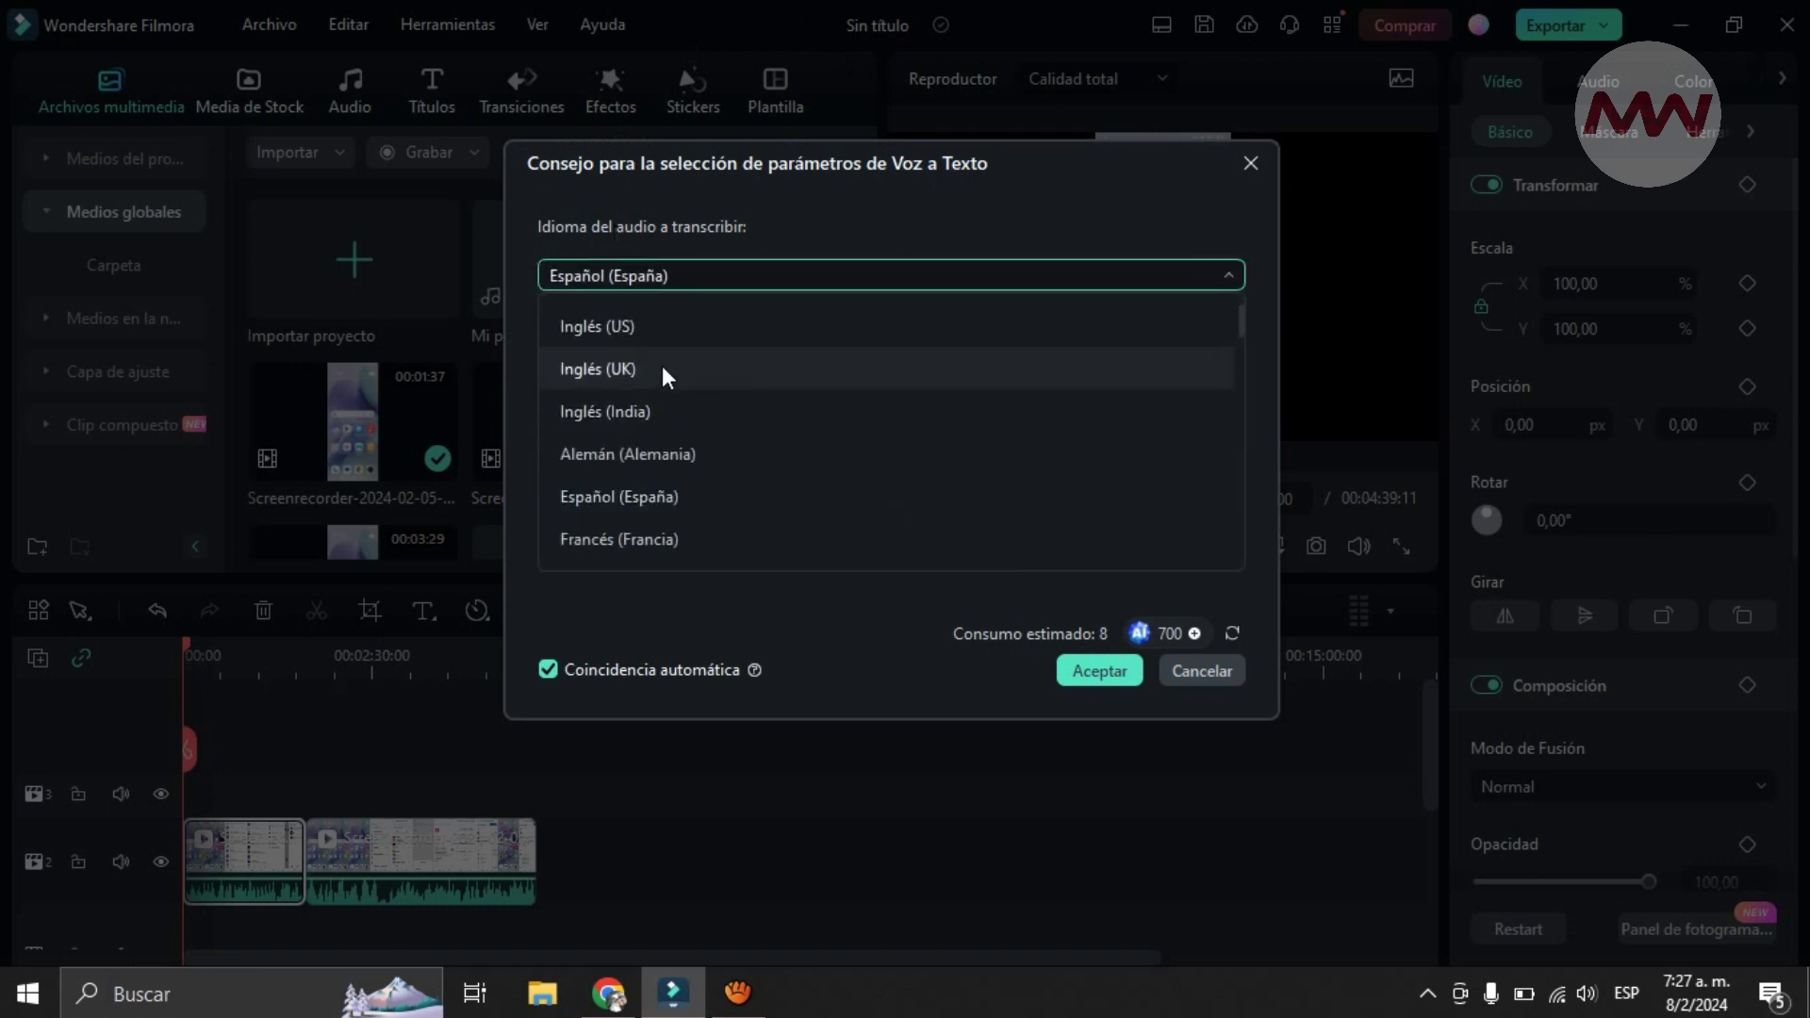
scroll(641, 453, "down", 3)
scroll(714, 551, "down", 3)
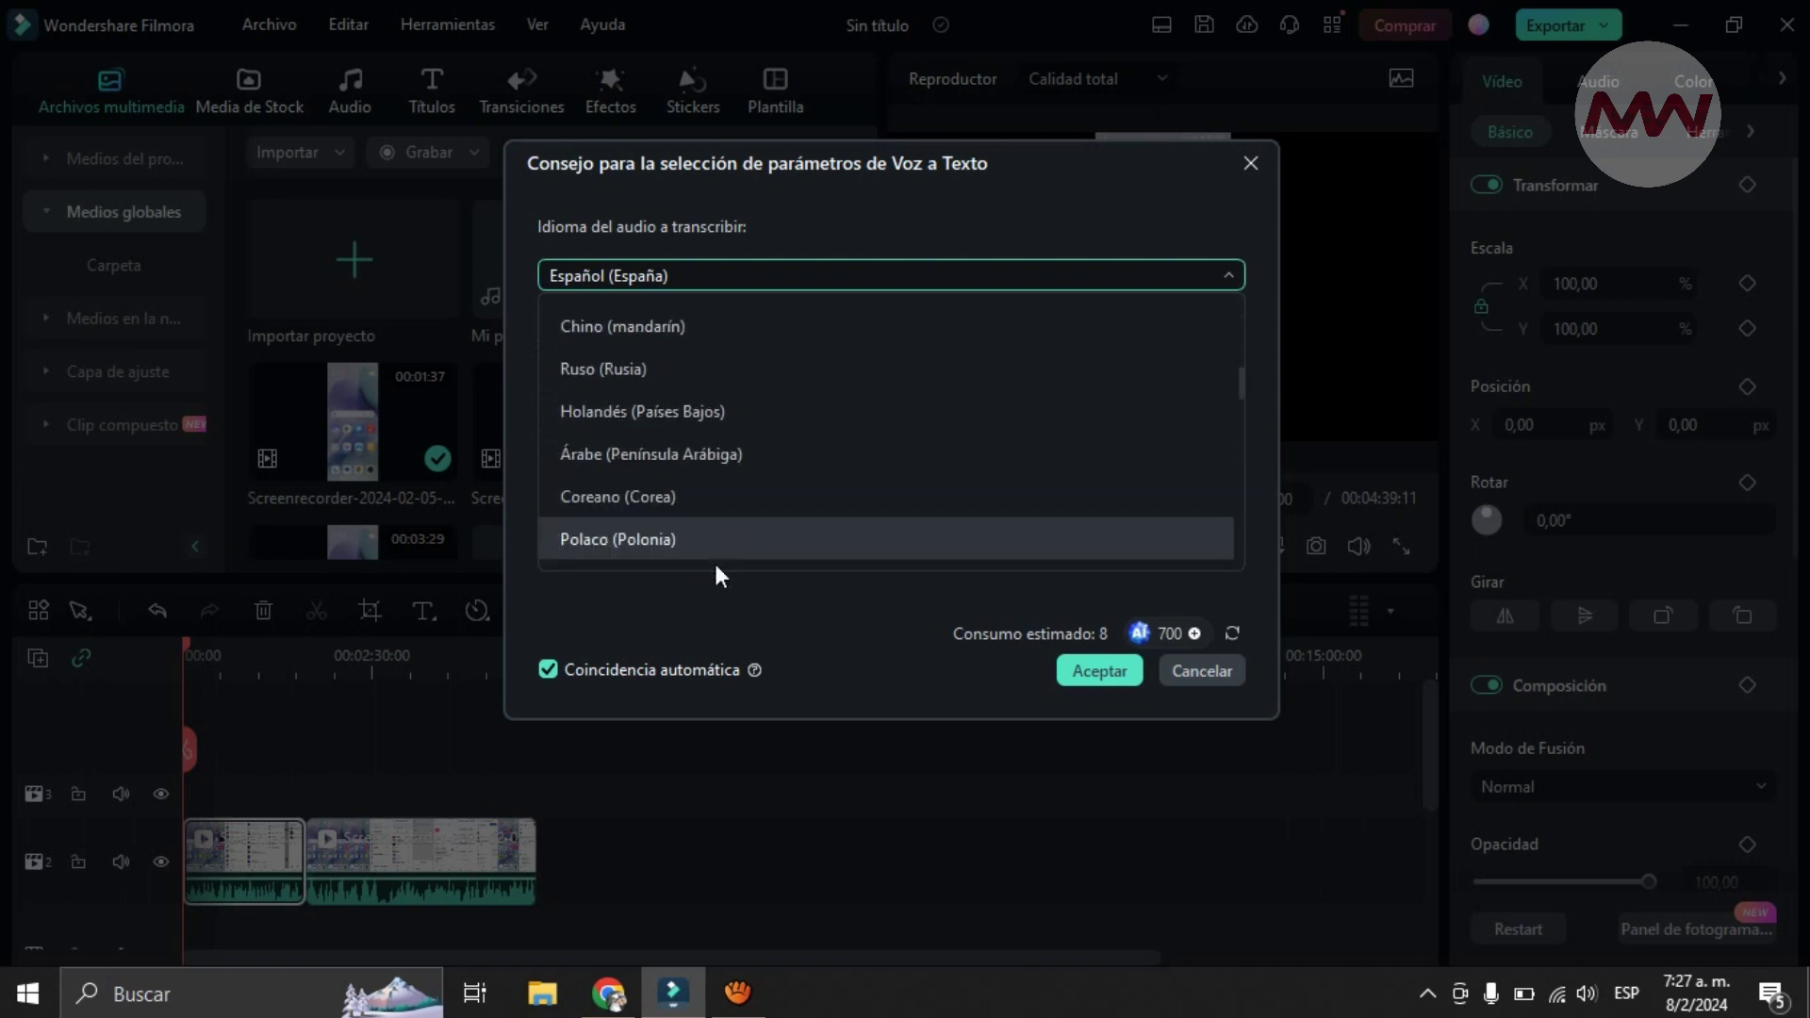
left_click(1035, 205)
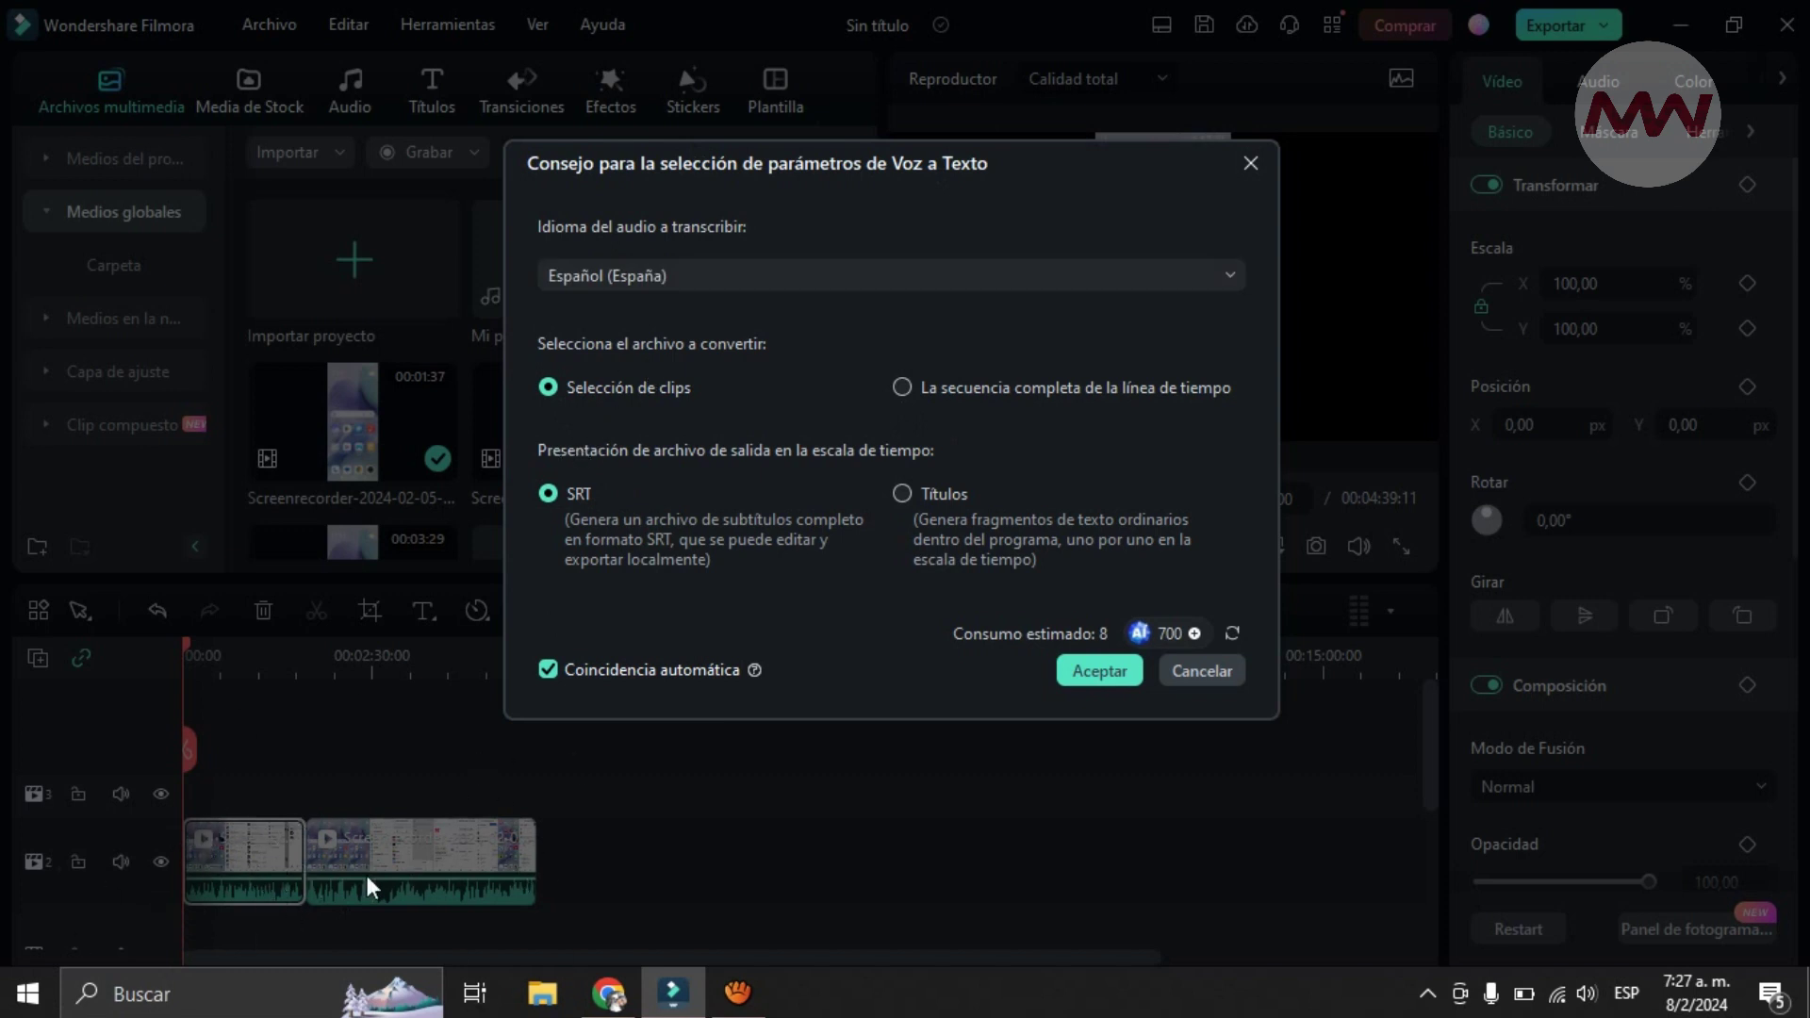
left_click(901, 389)
left_click(552, 388)
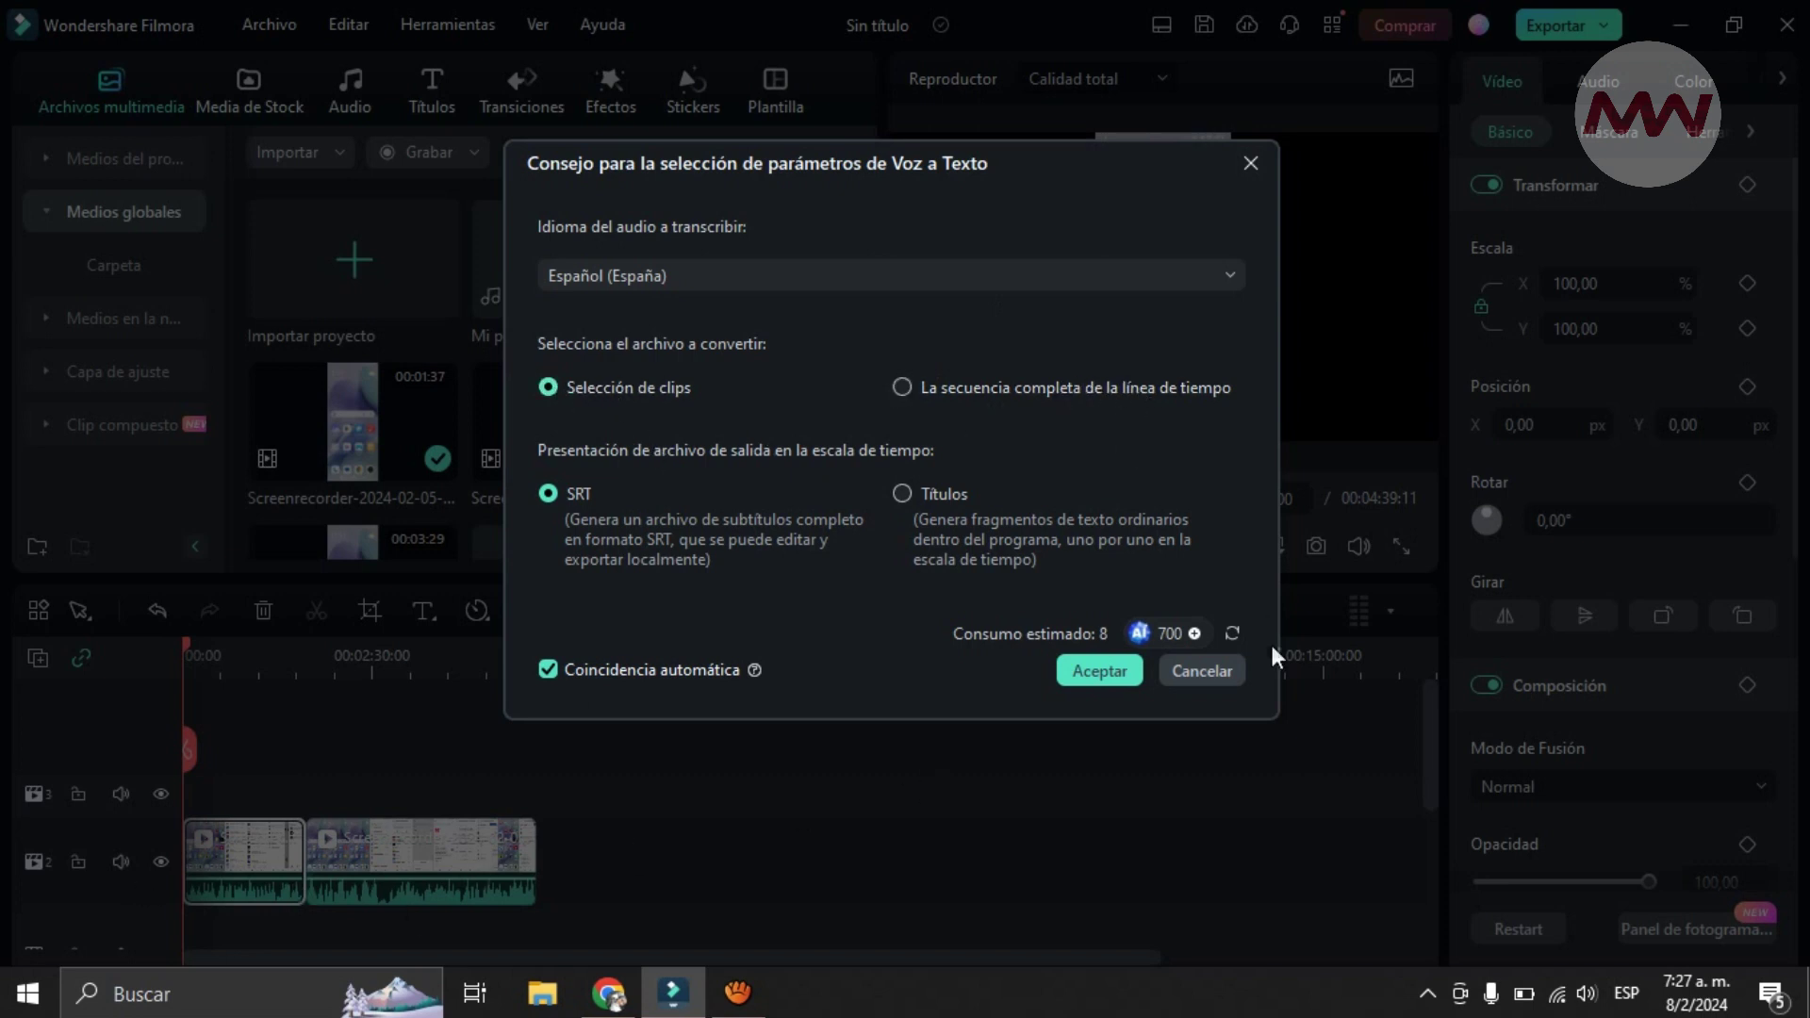
left_click(1201, 670)
Transcribe both timeline clips with Voz a Texto as SRT subtitles, using Español (España) and Selección de clips
left_click_drag(738, 907, 229, 811)
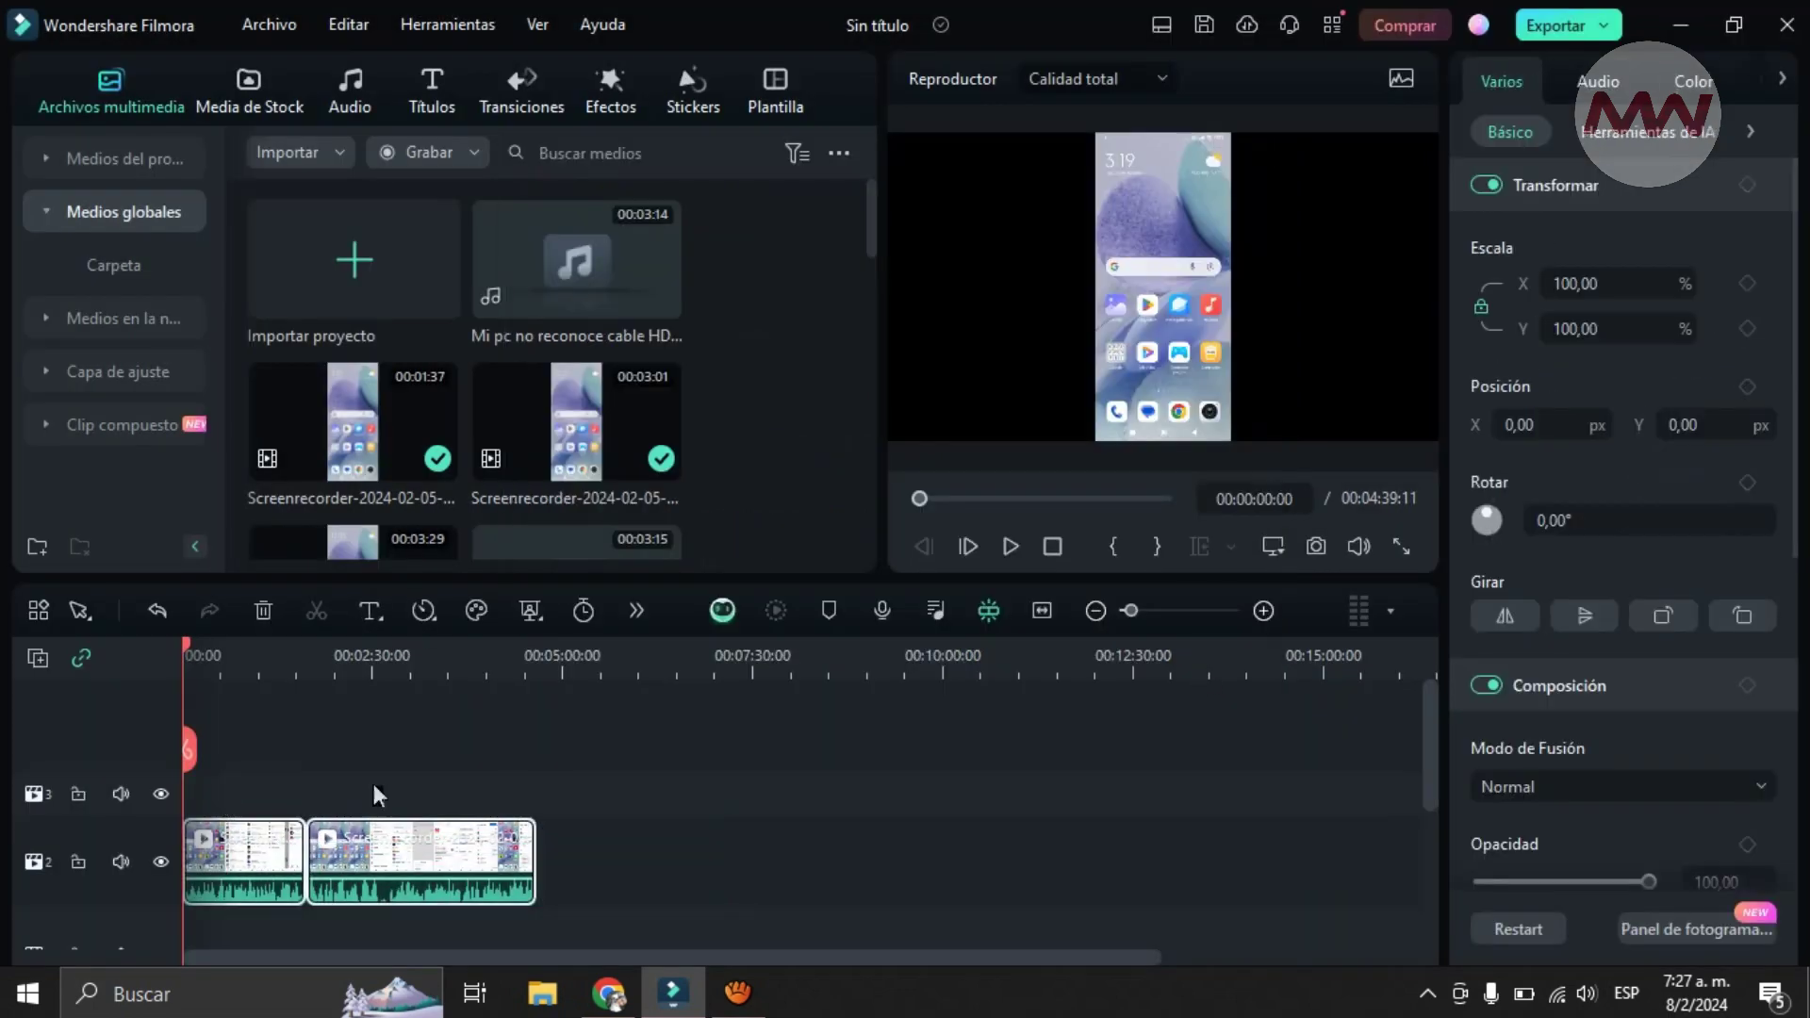
right_click(496, 852)
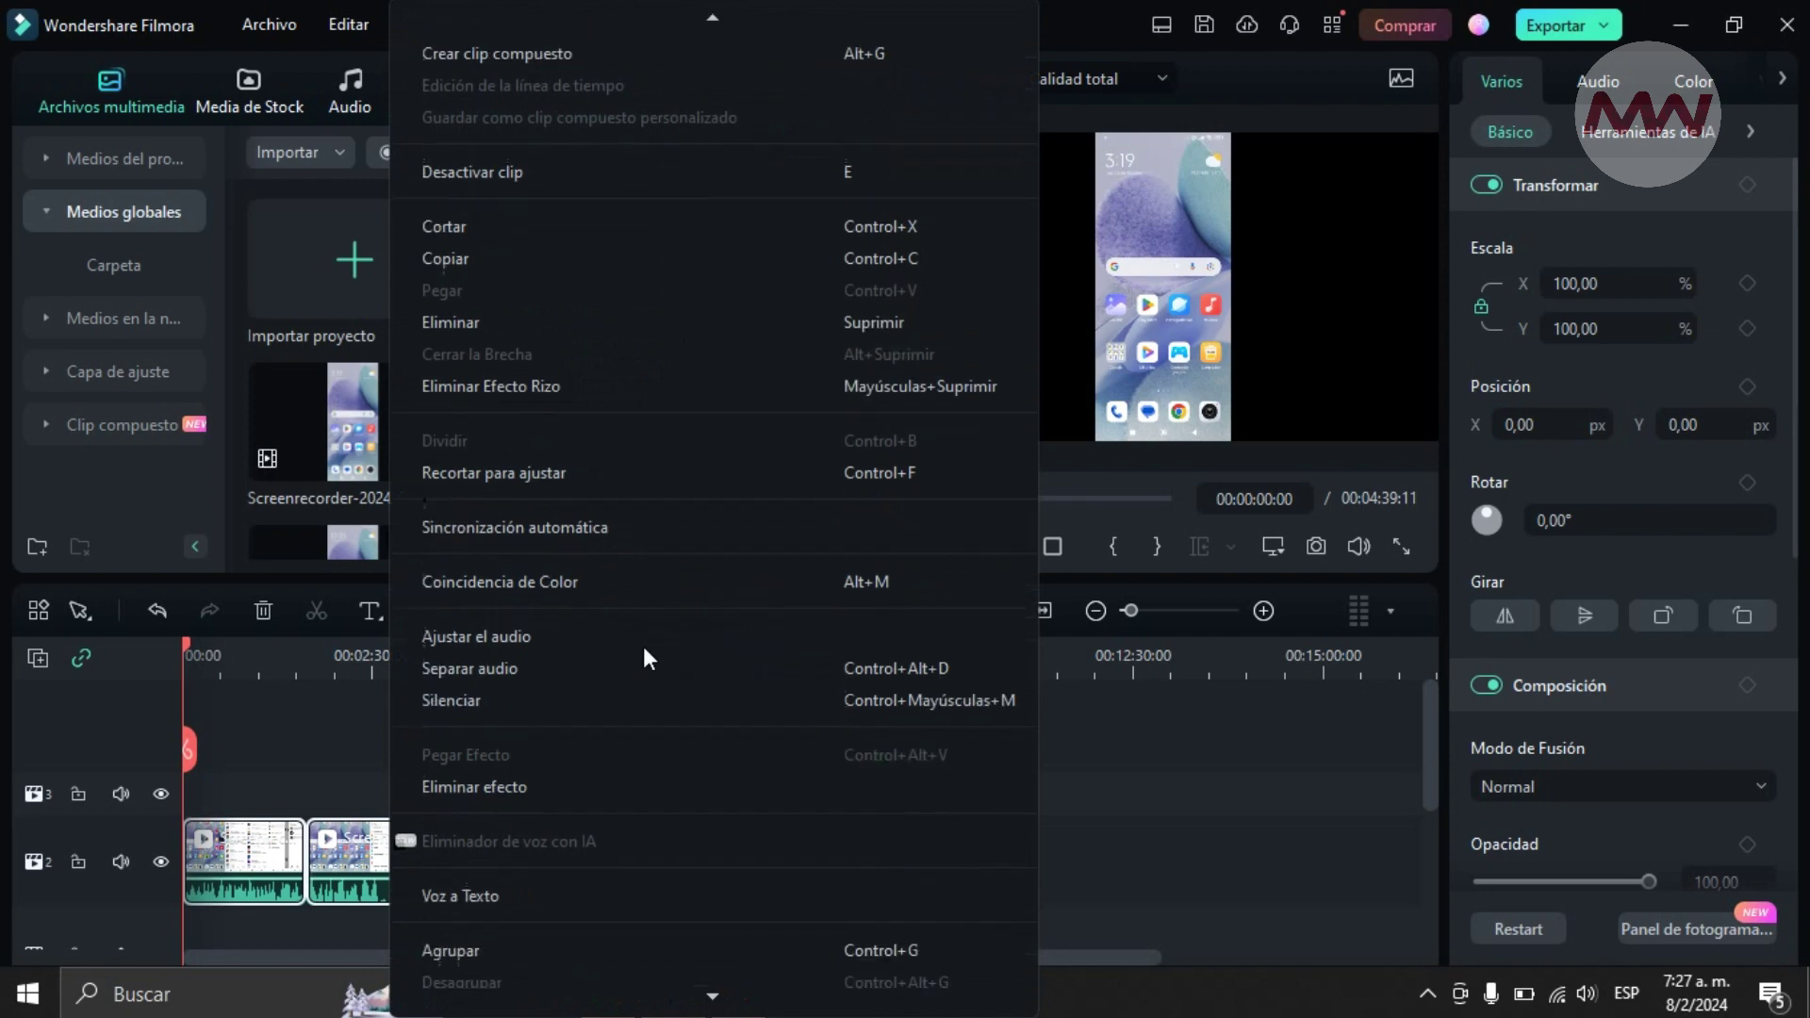
scroll(643, 647, "down", 1)
left_click(464, 874)
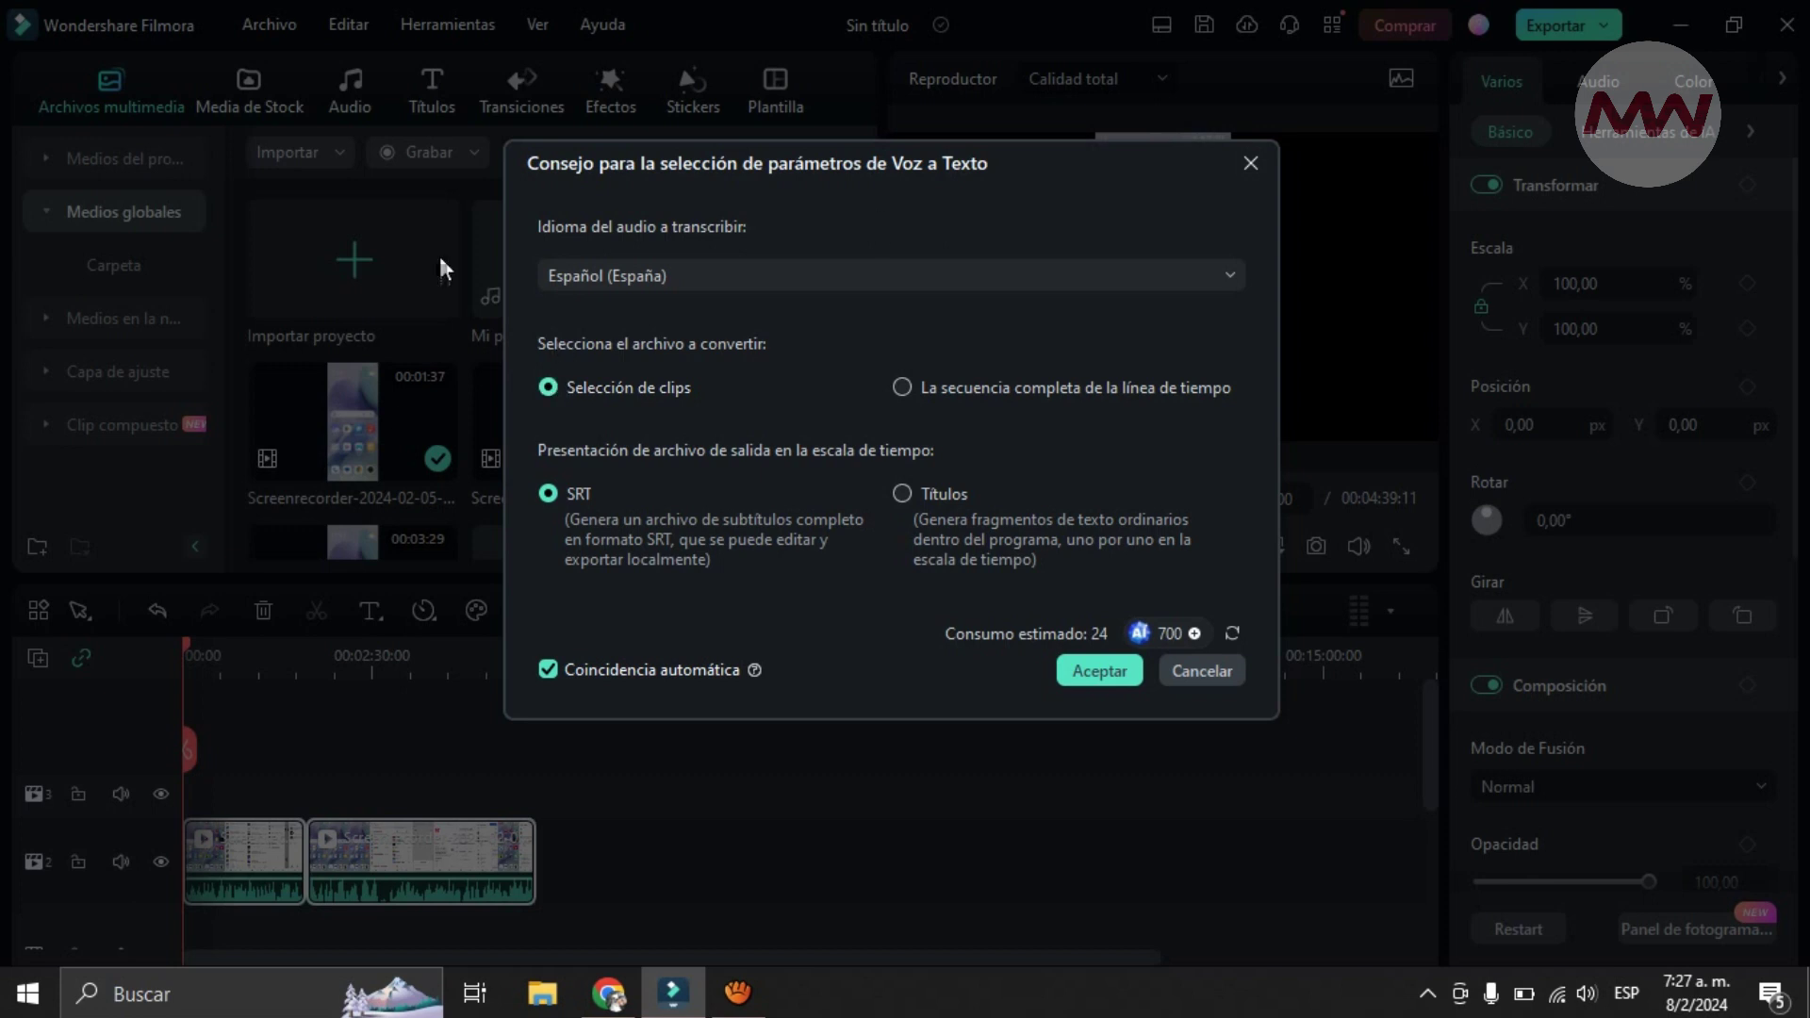
left_click(1084, 673)
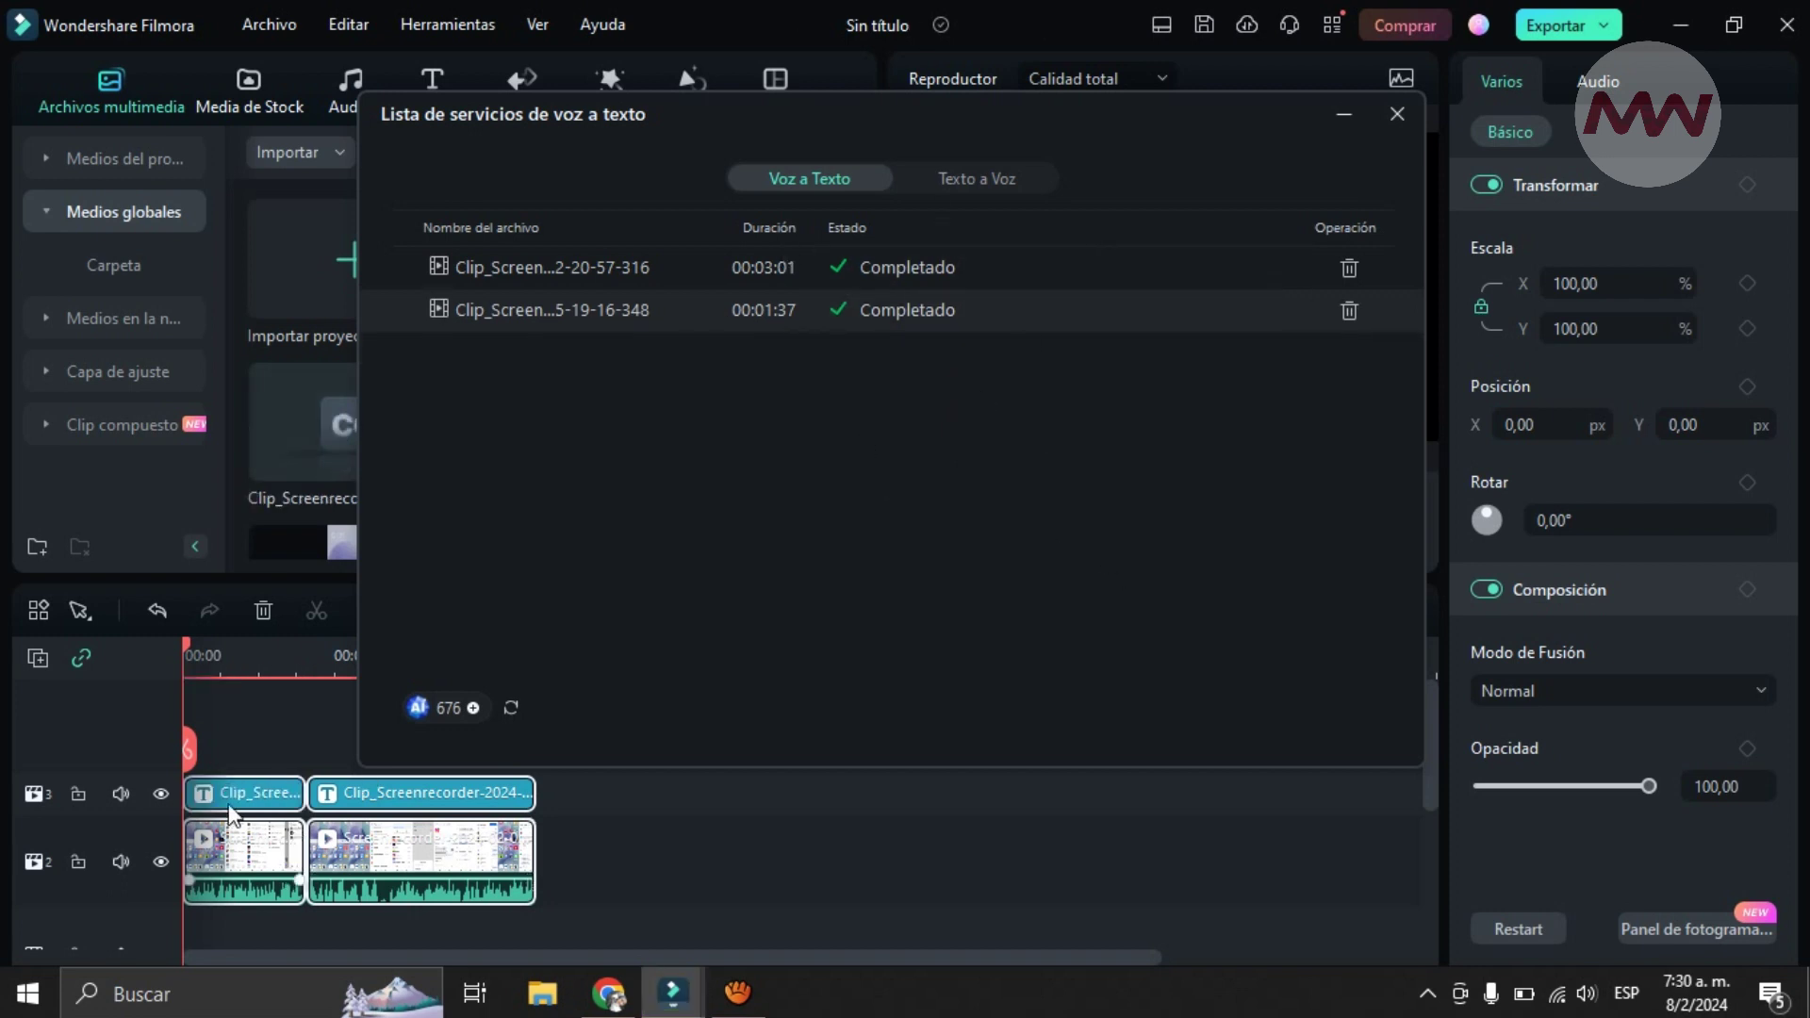
left_click(1397, 115)
left_click(438, 741)
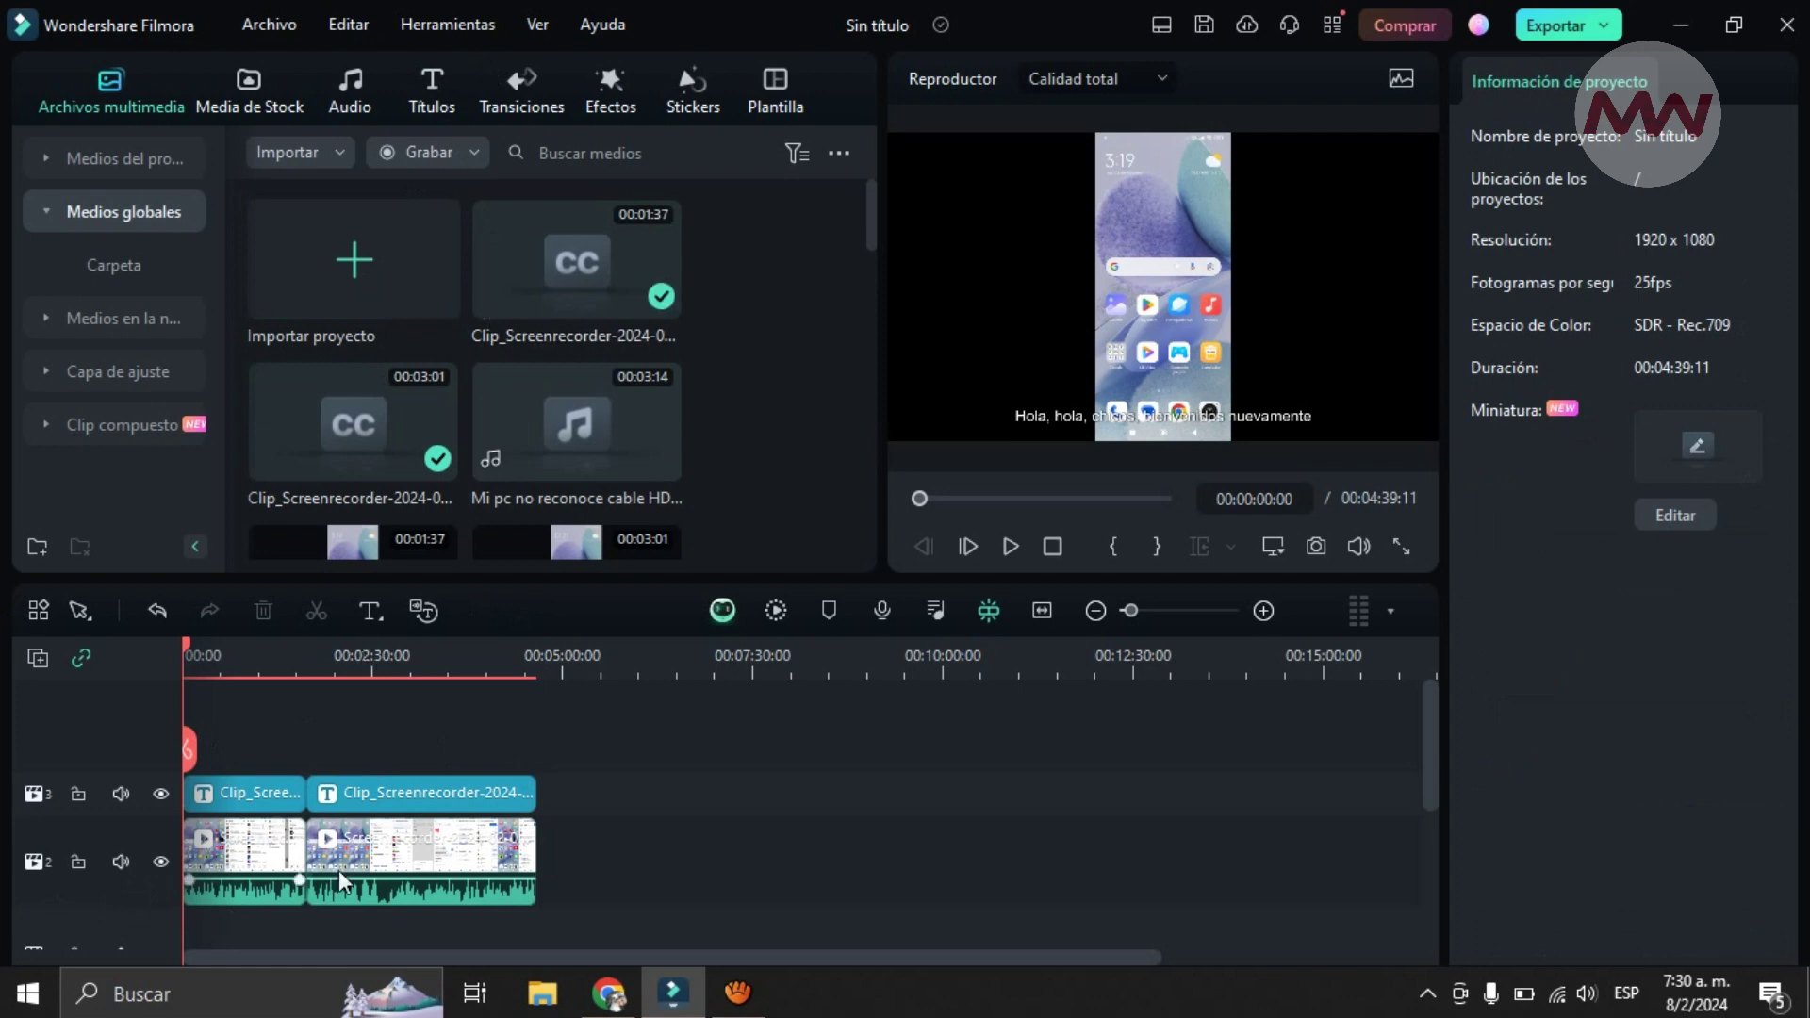
left_click(271, 795)
left_click_drag(563, 758, 202, 806)
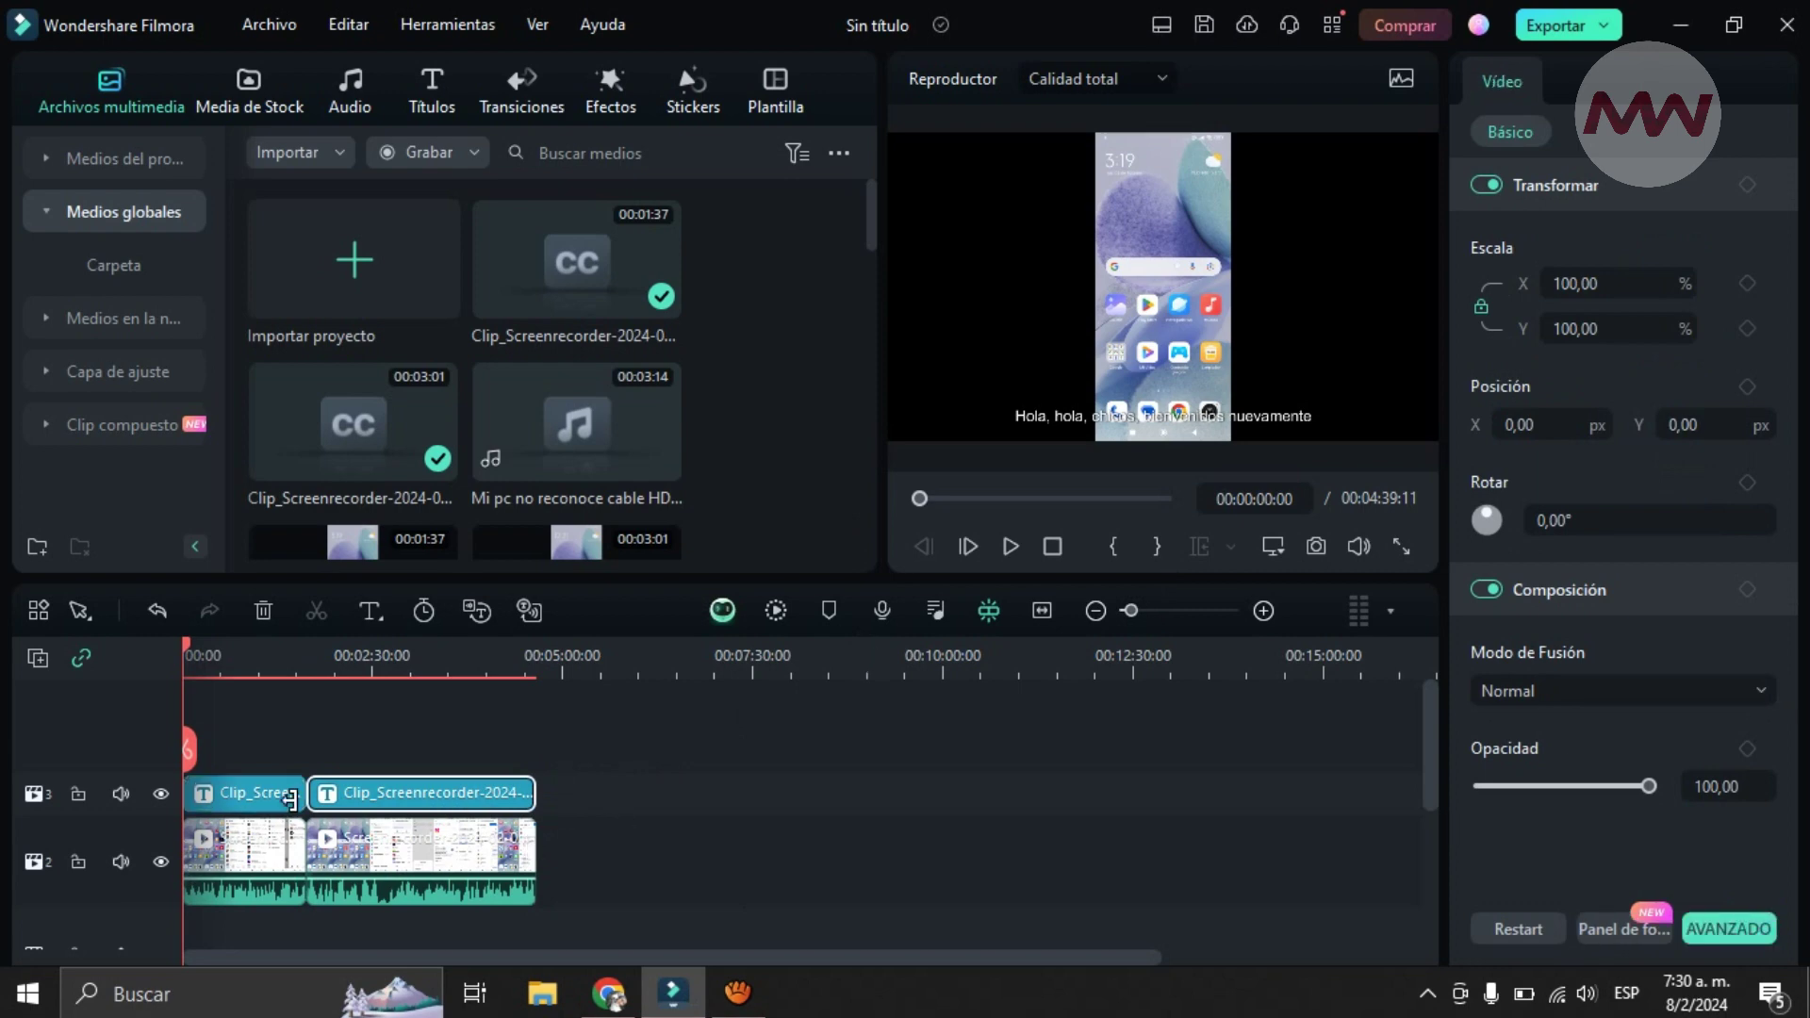
left_click(786, 820)
left_click_drag(637, 754, 217, 829)
left_click(590, 952)
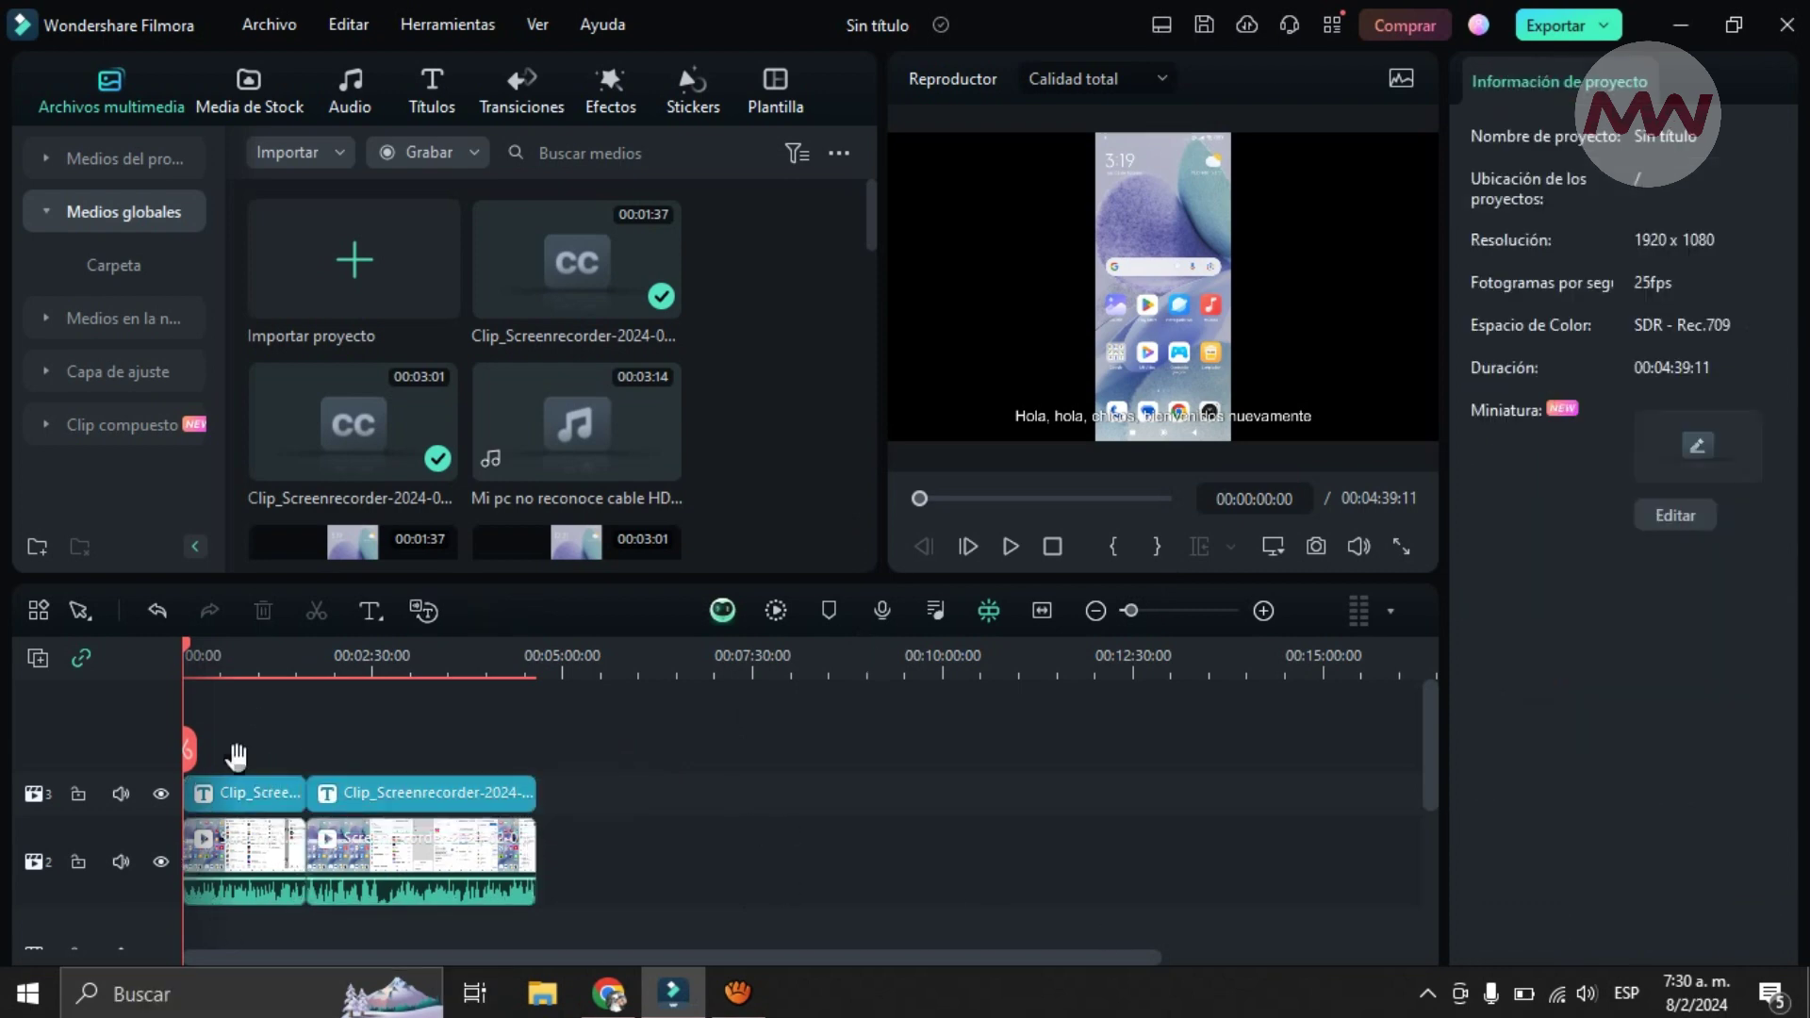
Open the first subtitle clip in the advanced subtitle editor and review its transcribed lines
left_click(241, 792)
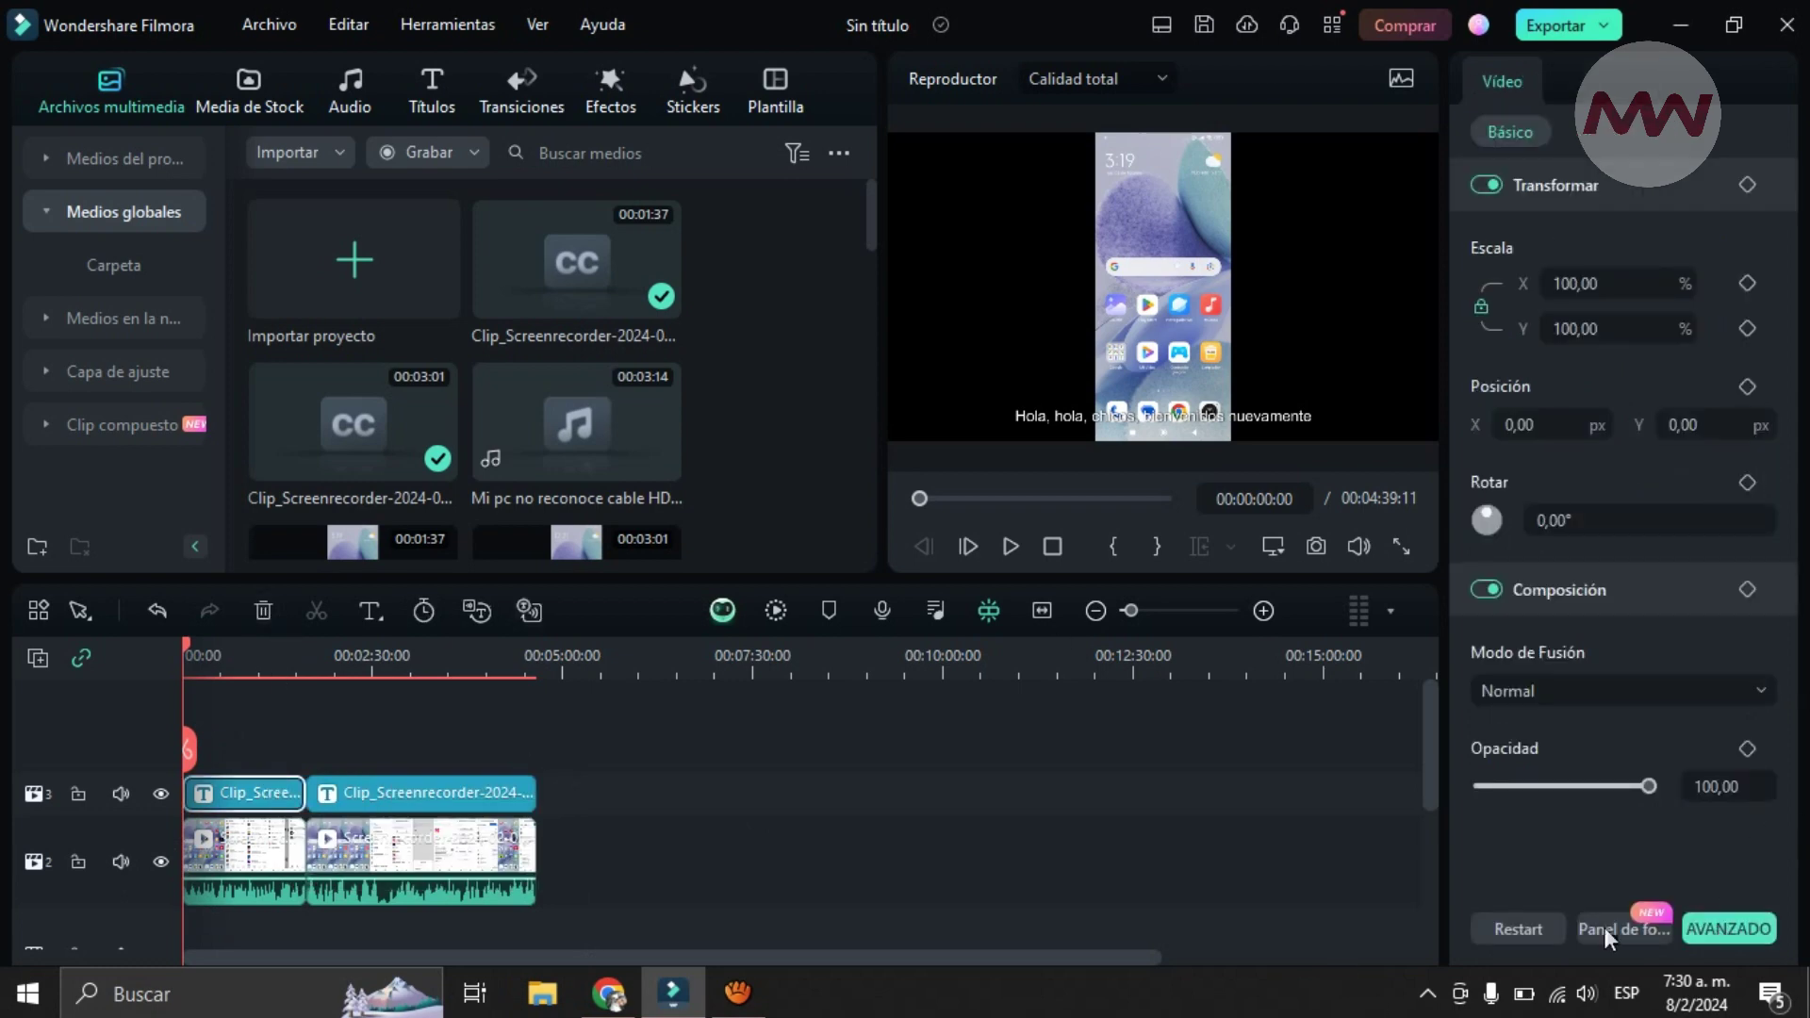
double_click(959, 393)
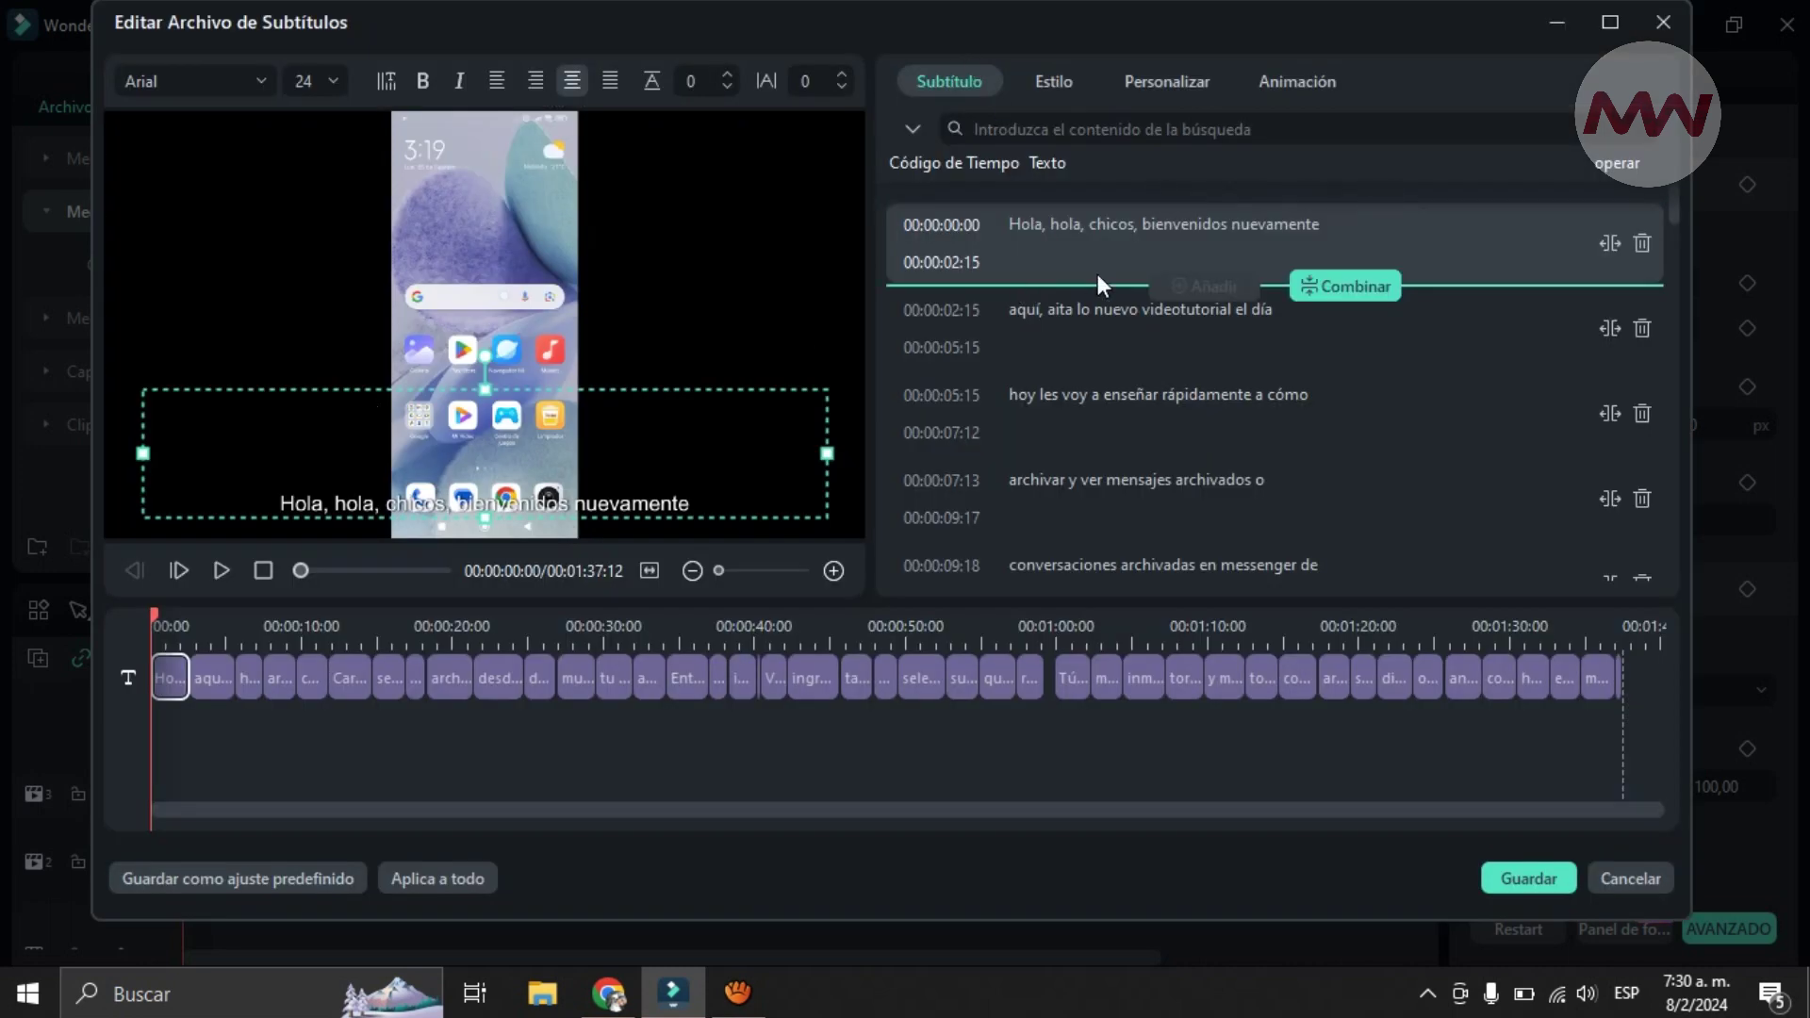
left_click(1193, 250)
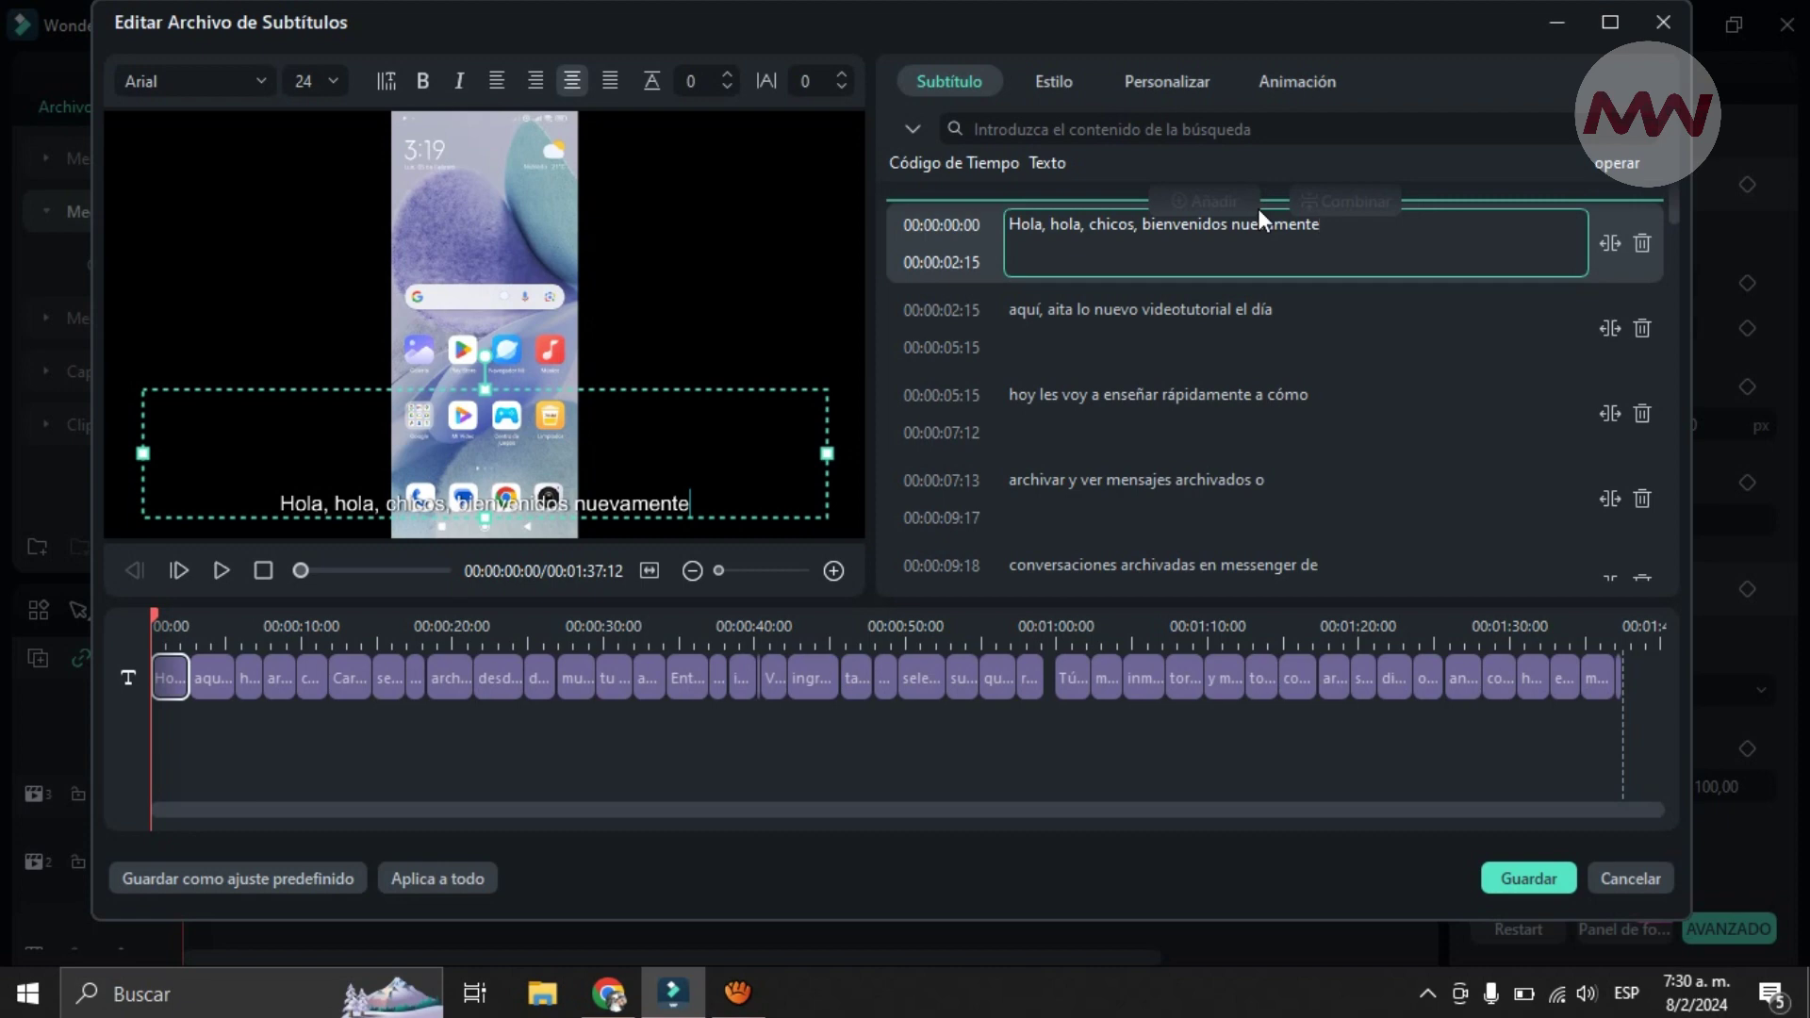
left_click(1082, 320)
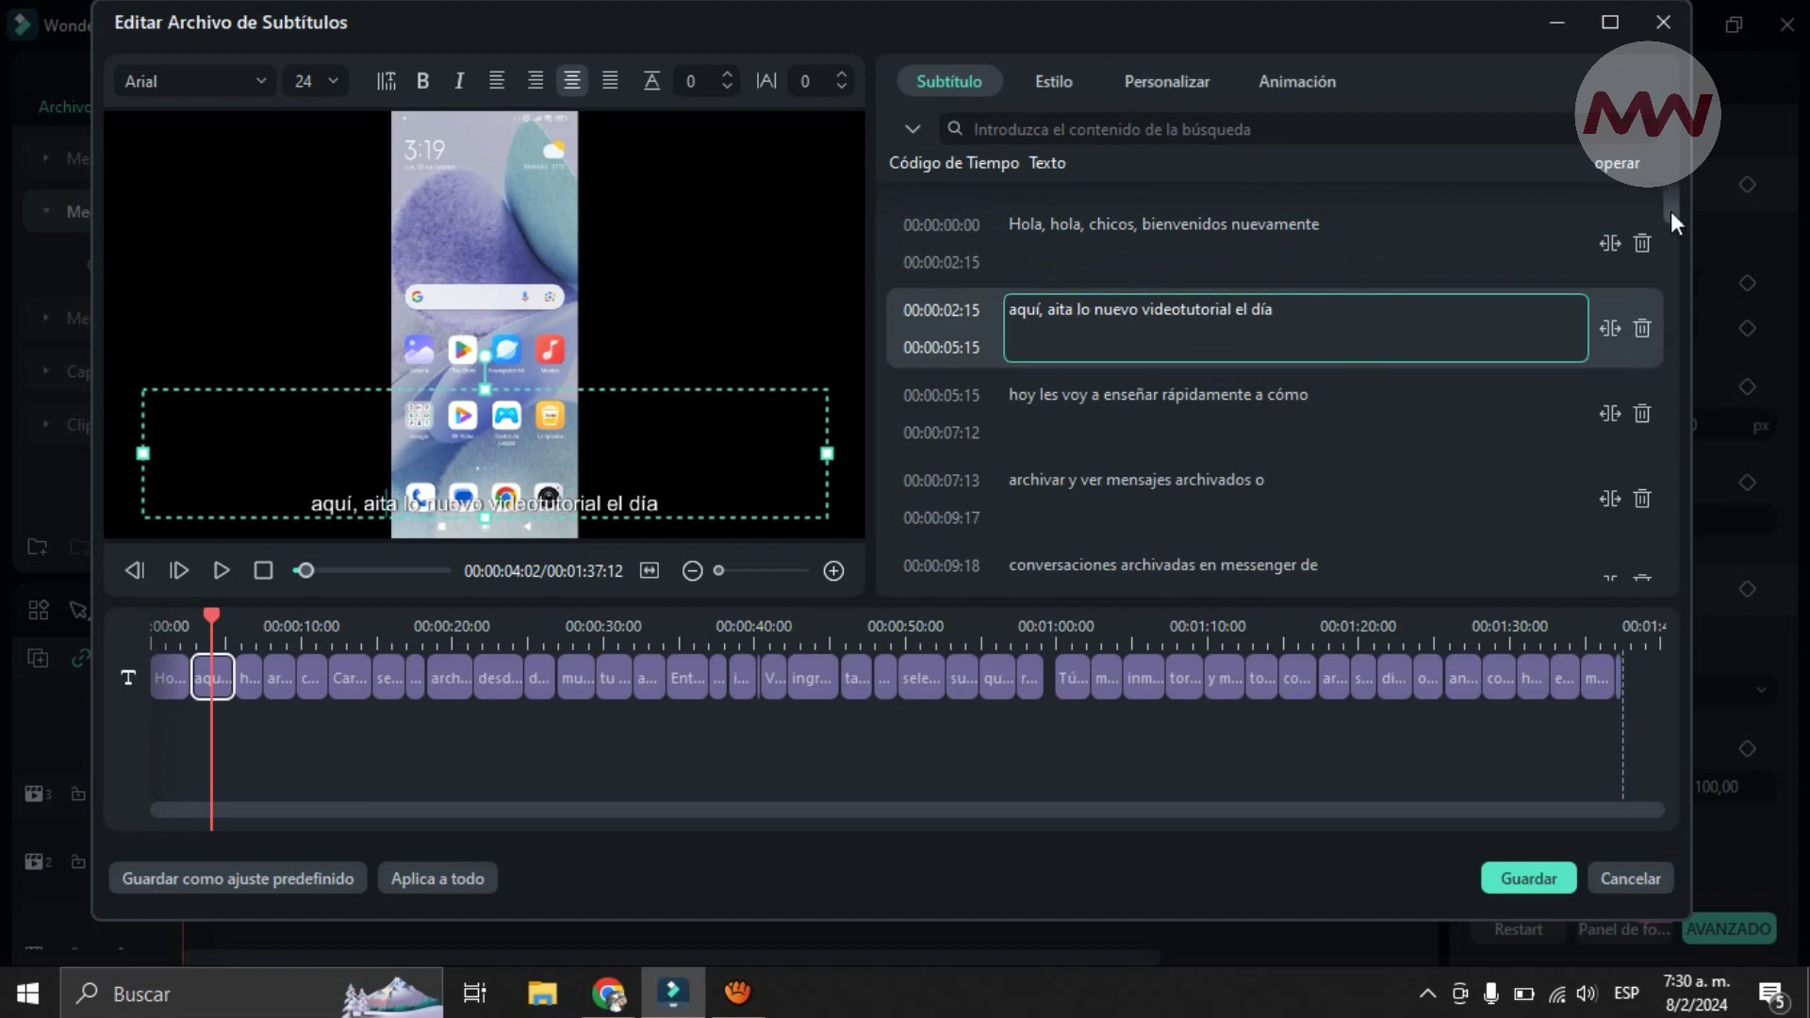
left_click_drag(1670, 211, 1670, 256)
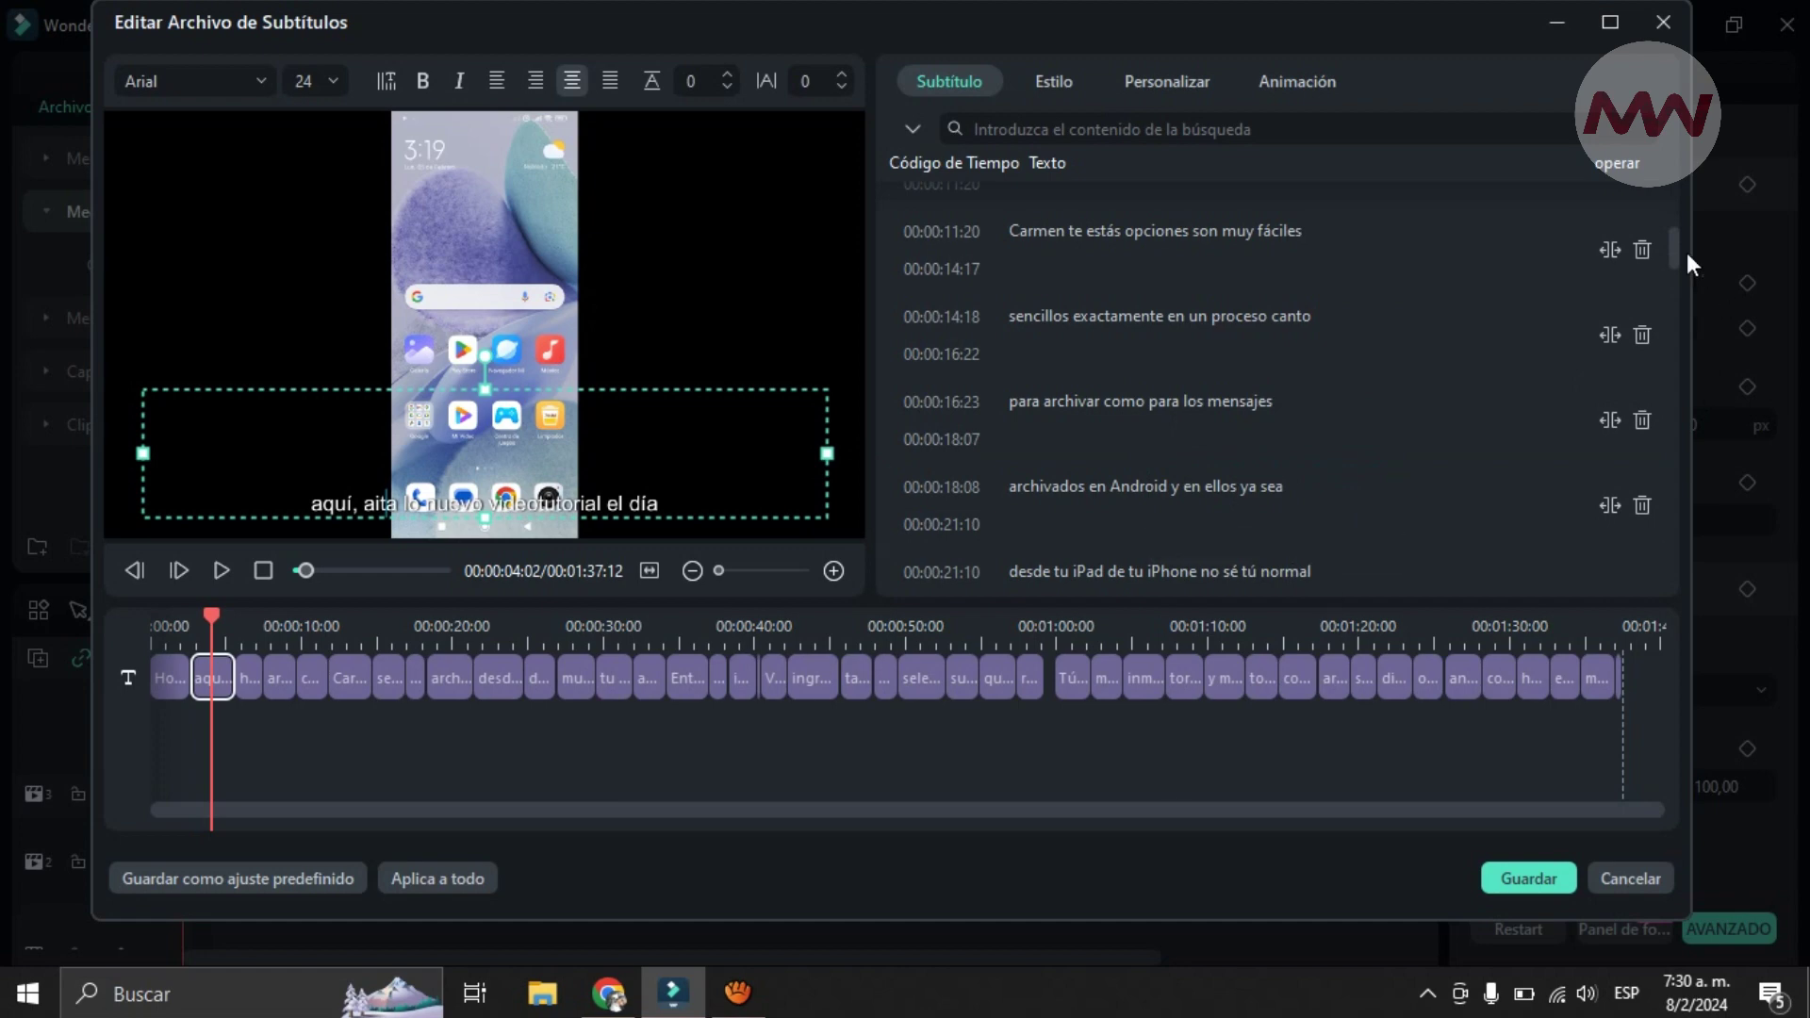
left_click_drag(1670, 247, 1677, 183)
Correct the second subtitle line by replacing "aita" with "ahorita"
left_click(1097, 315)
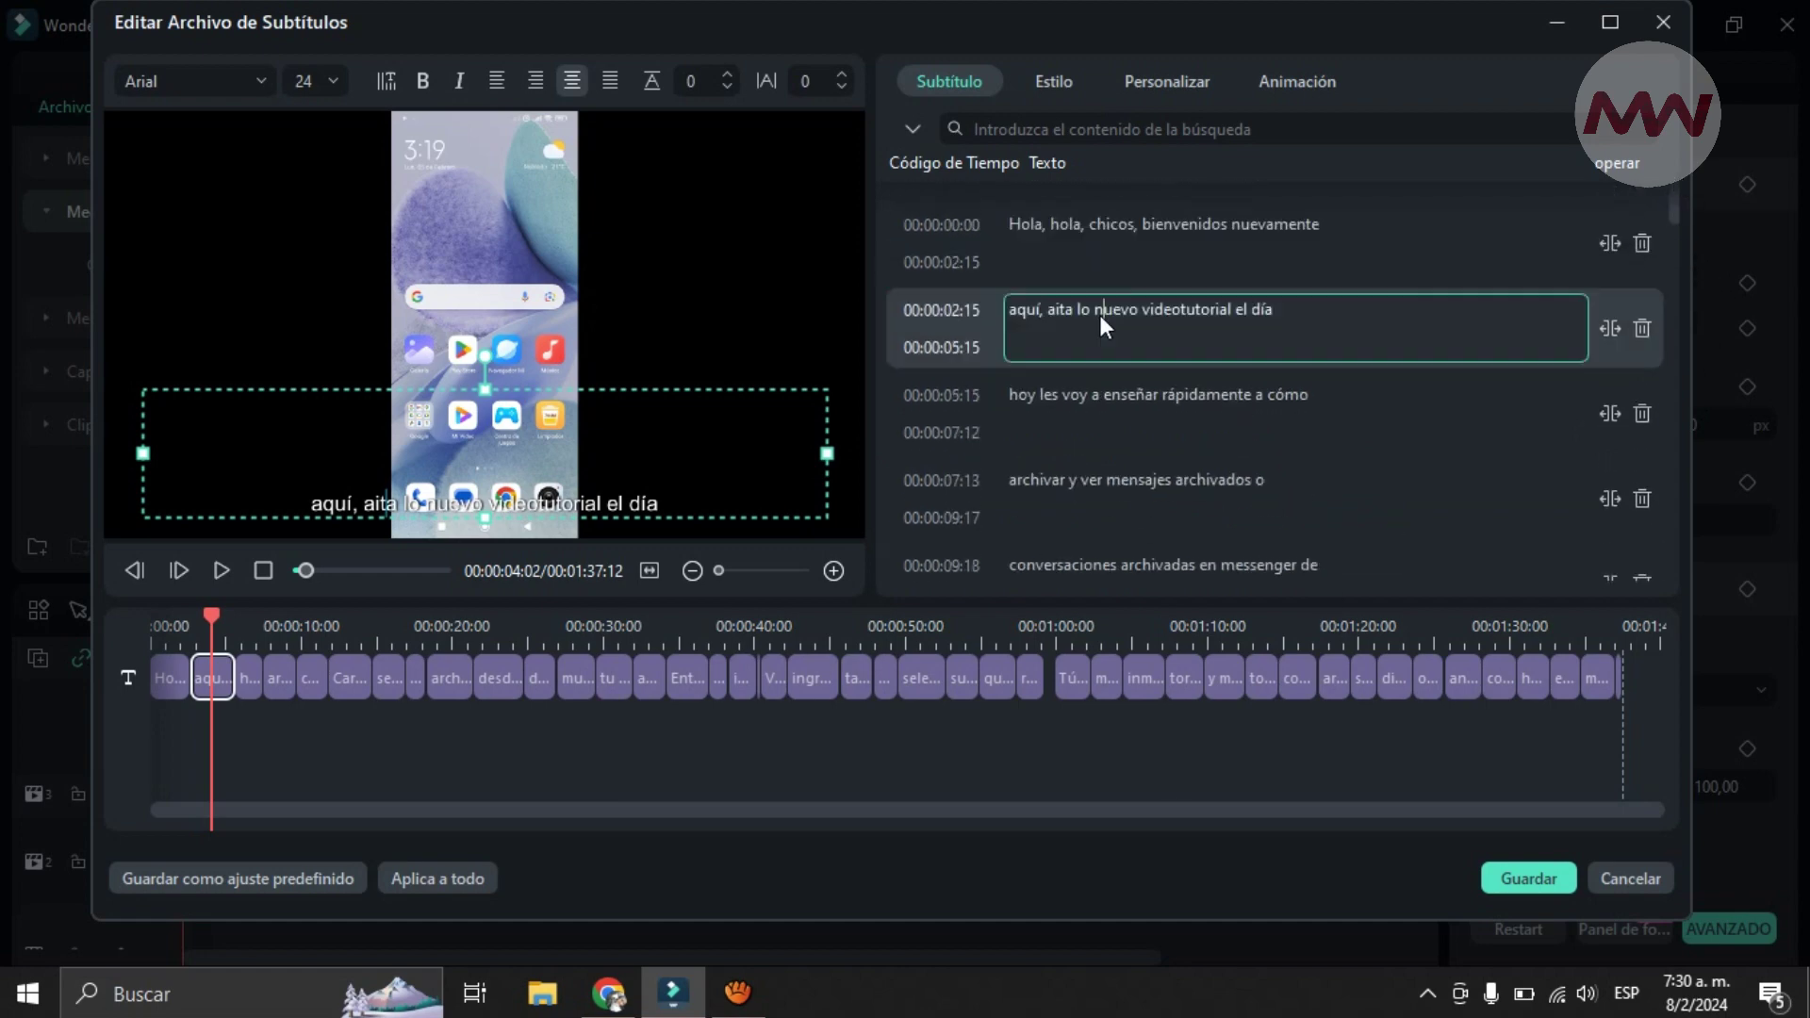
left_click(1075, 314)
key("BackSpace")
key("BackSpace")
key("BackSpace")
key("BackSpace")
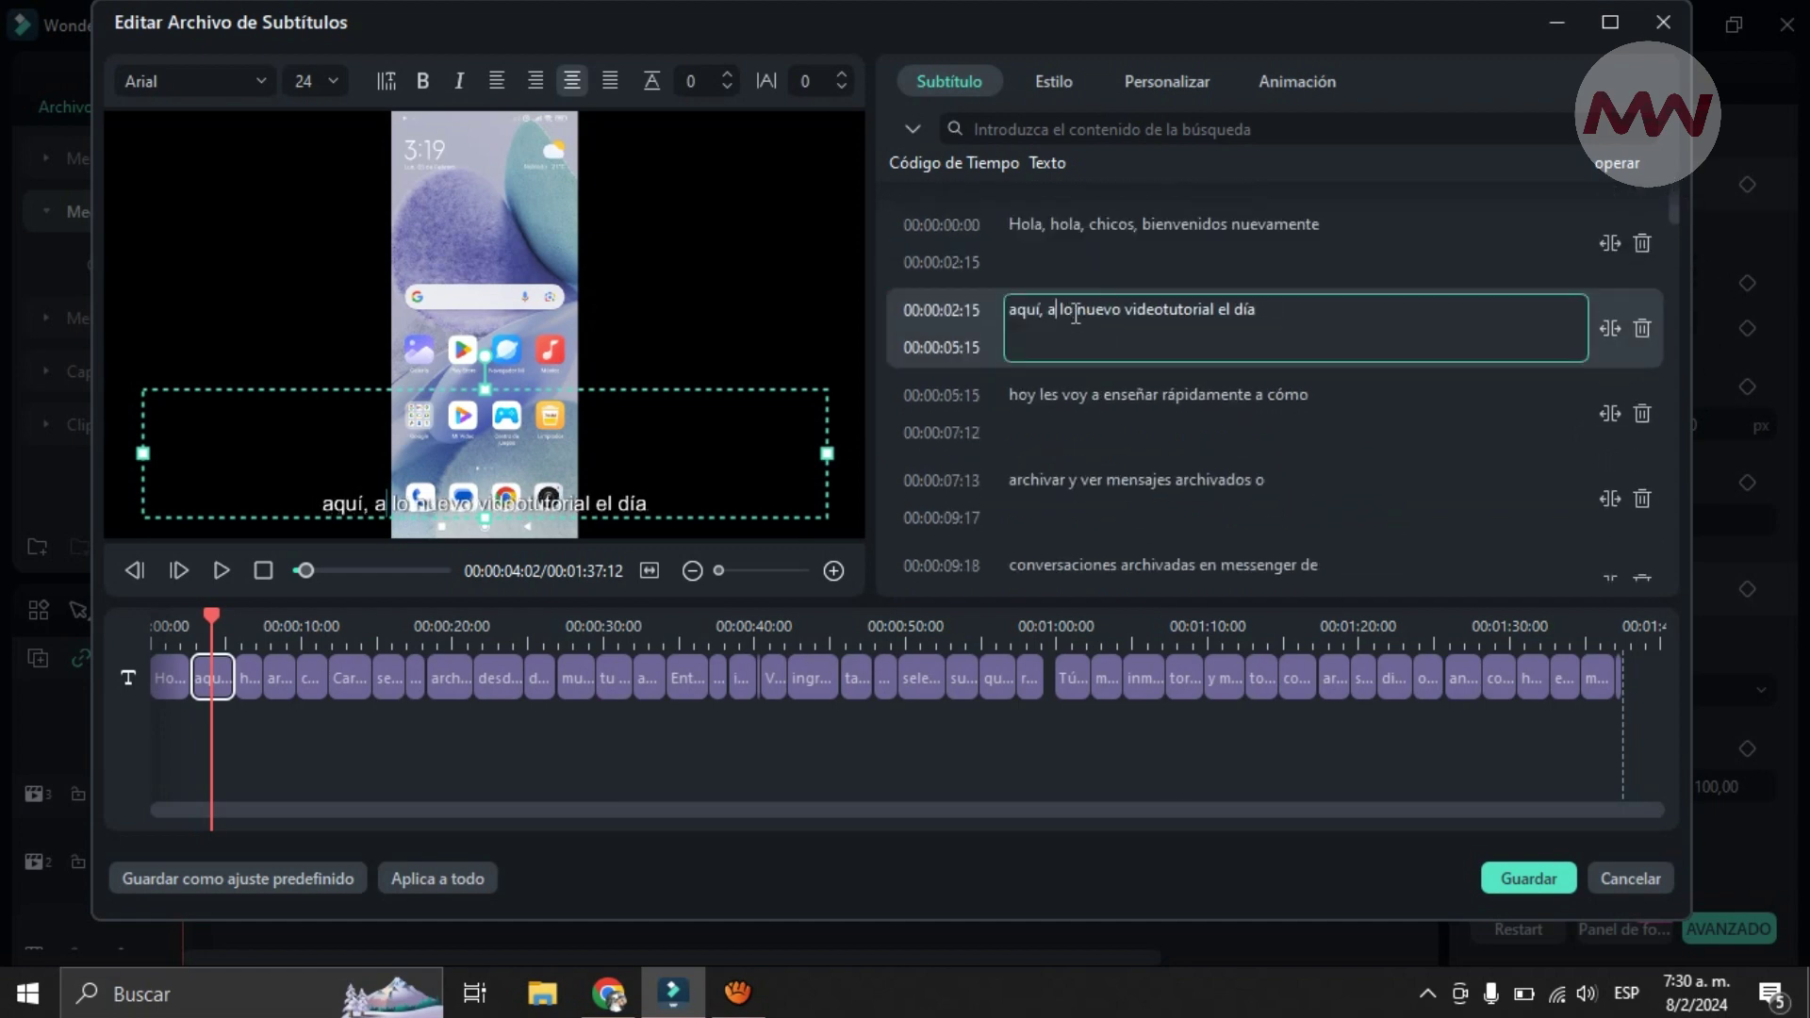
type("hori")
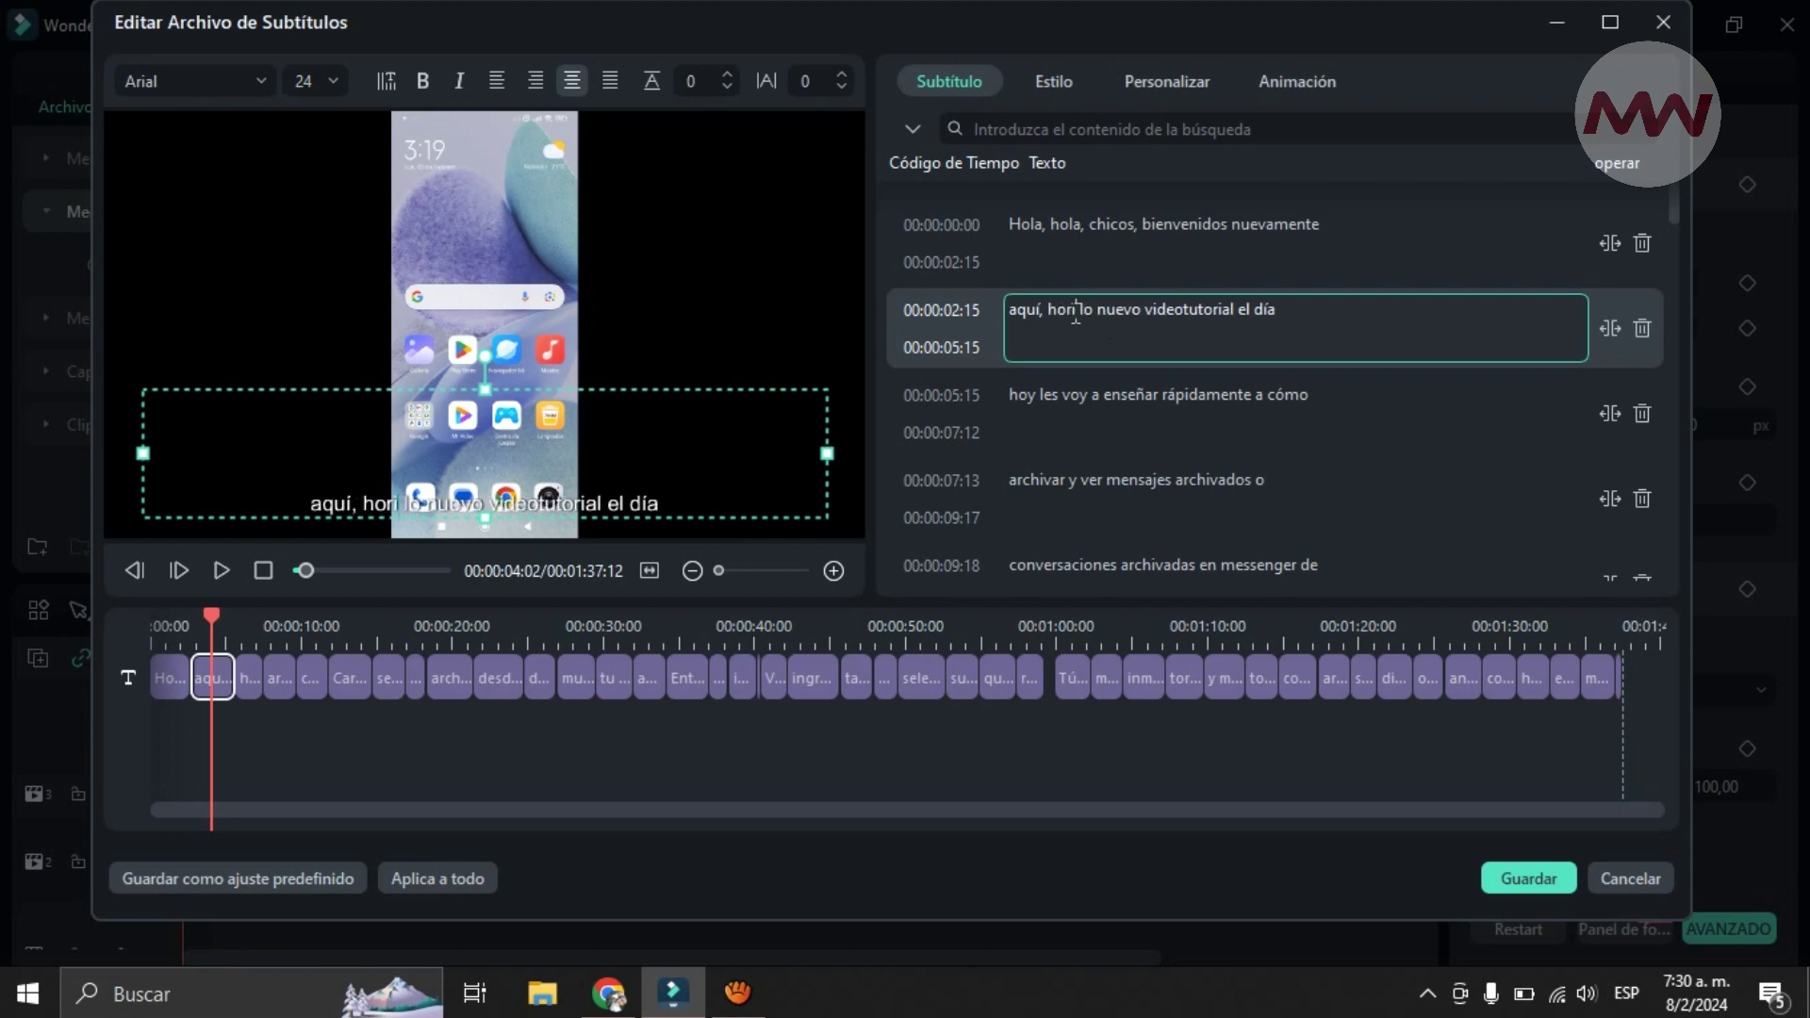
key("BackSpace")
key("BackSpace")
key("BackSpace")
key("BackSpace")
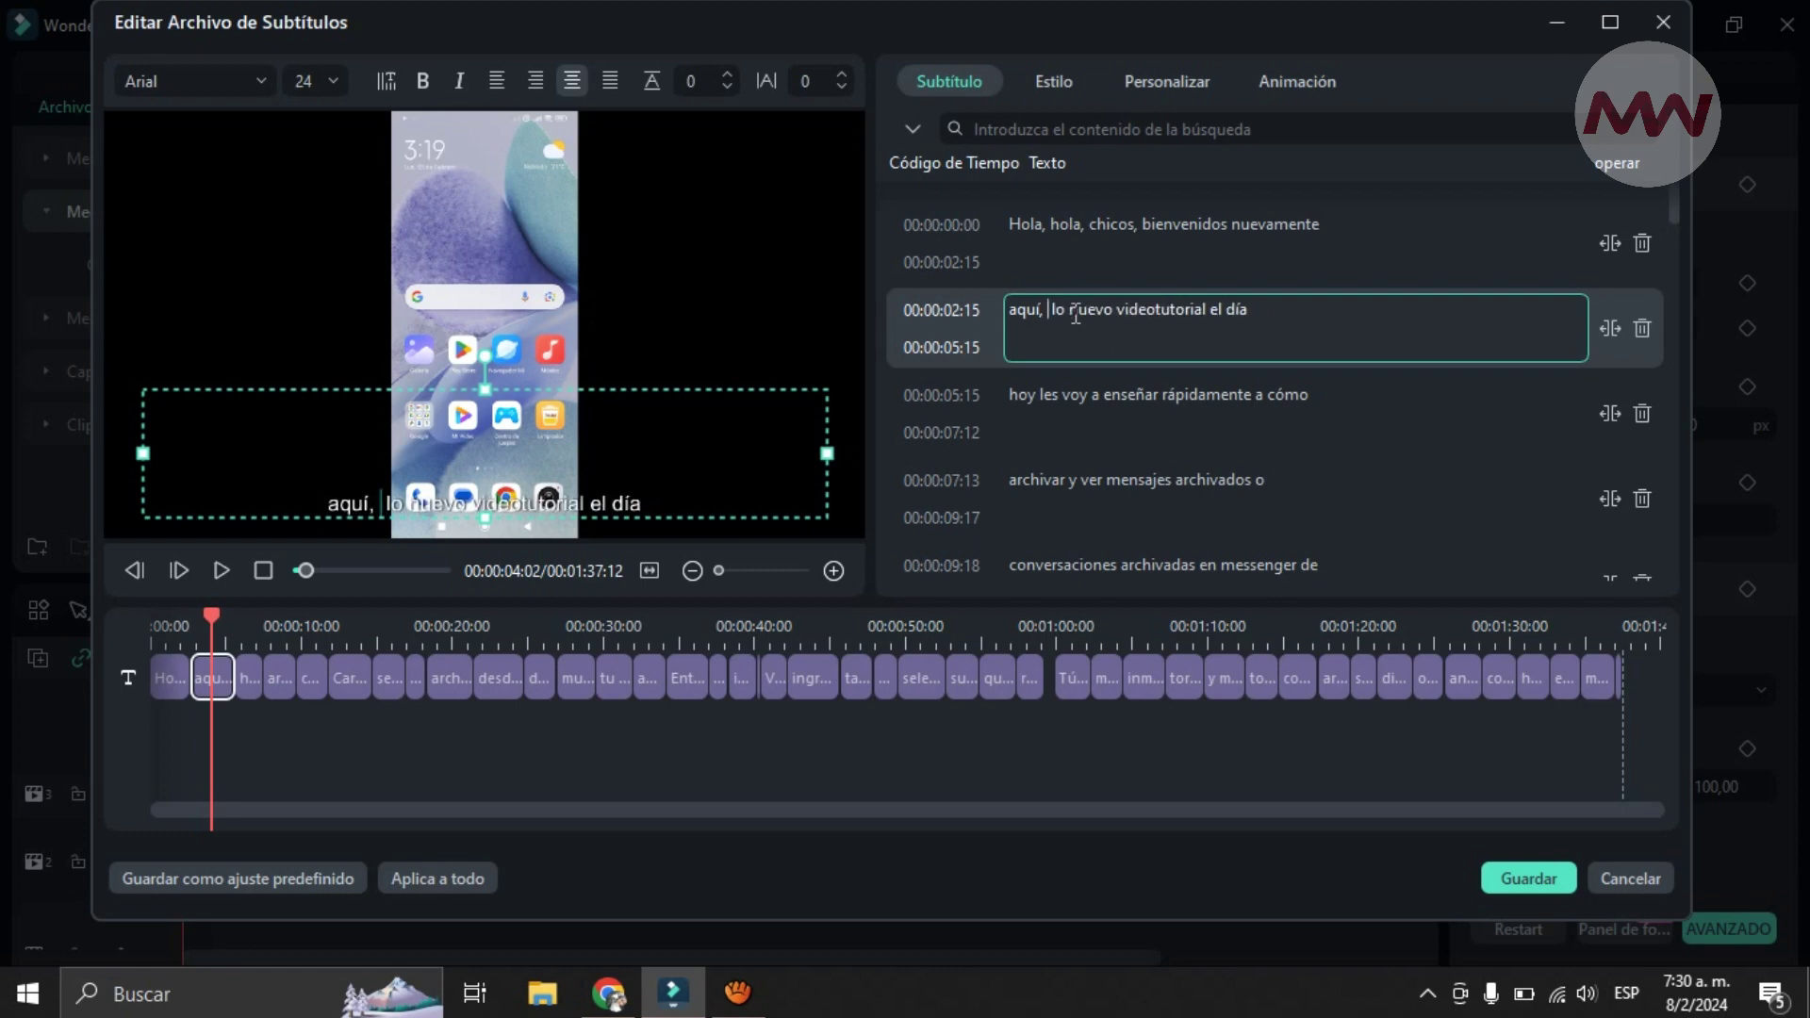
type("ahorits")
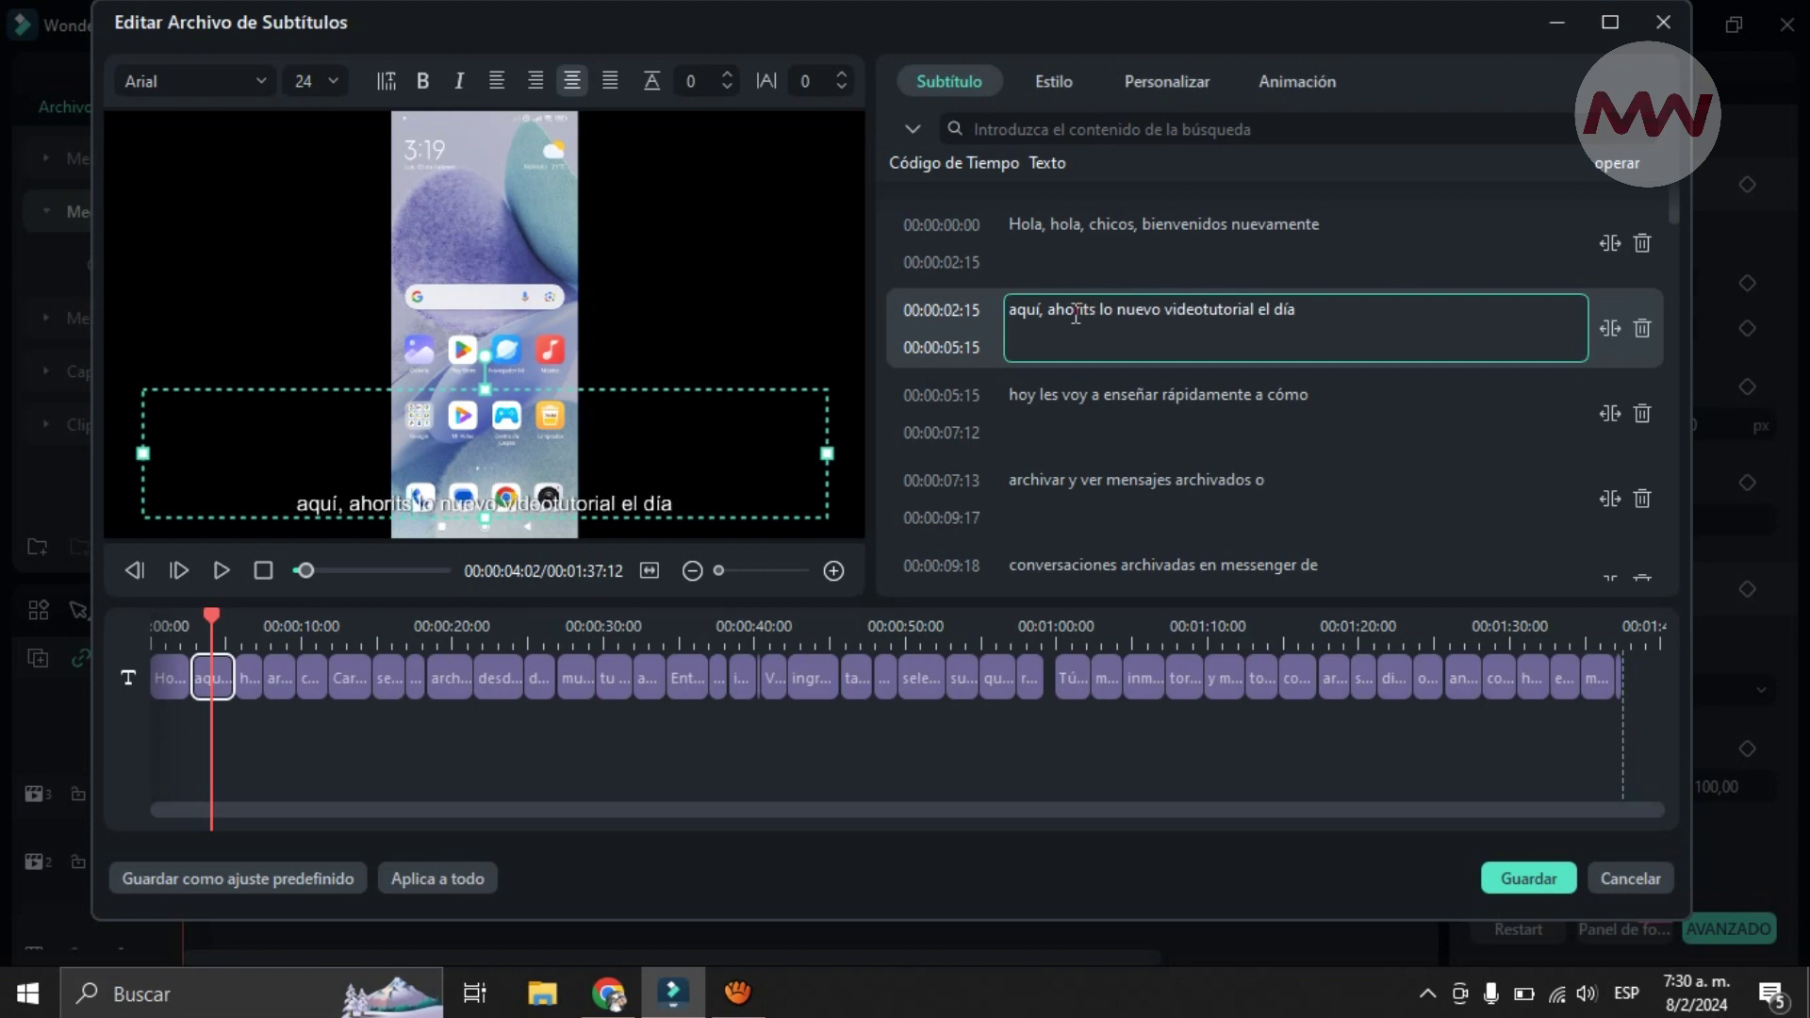
key("BackSpace")
type("a")
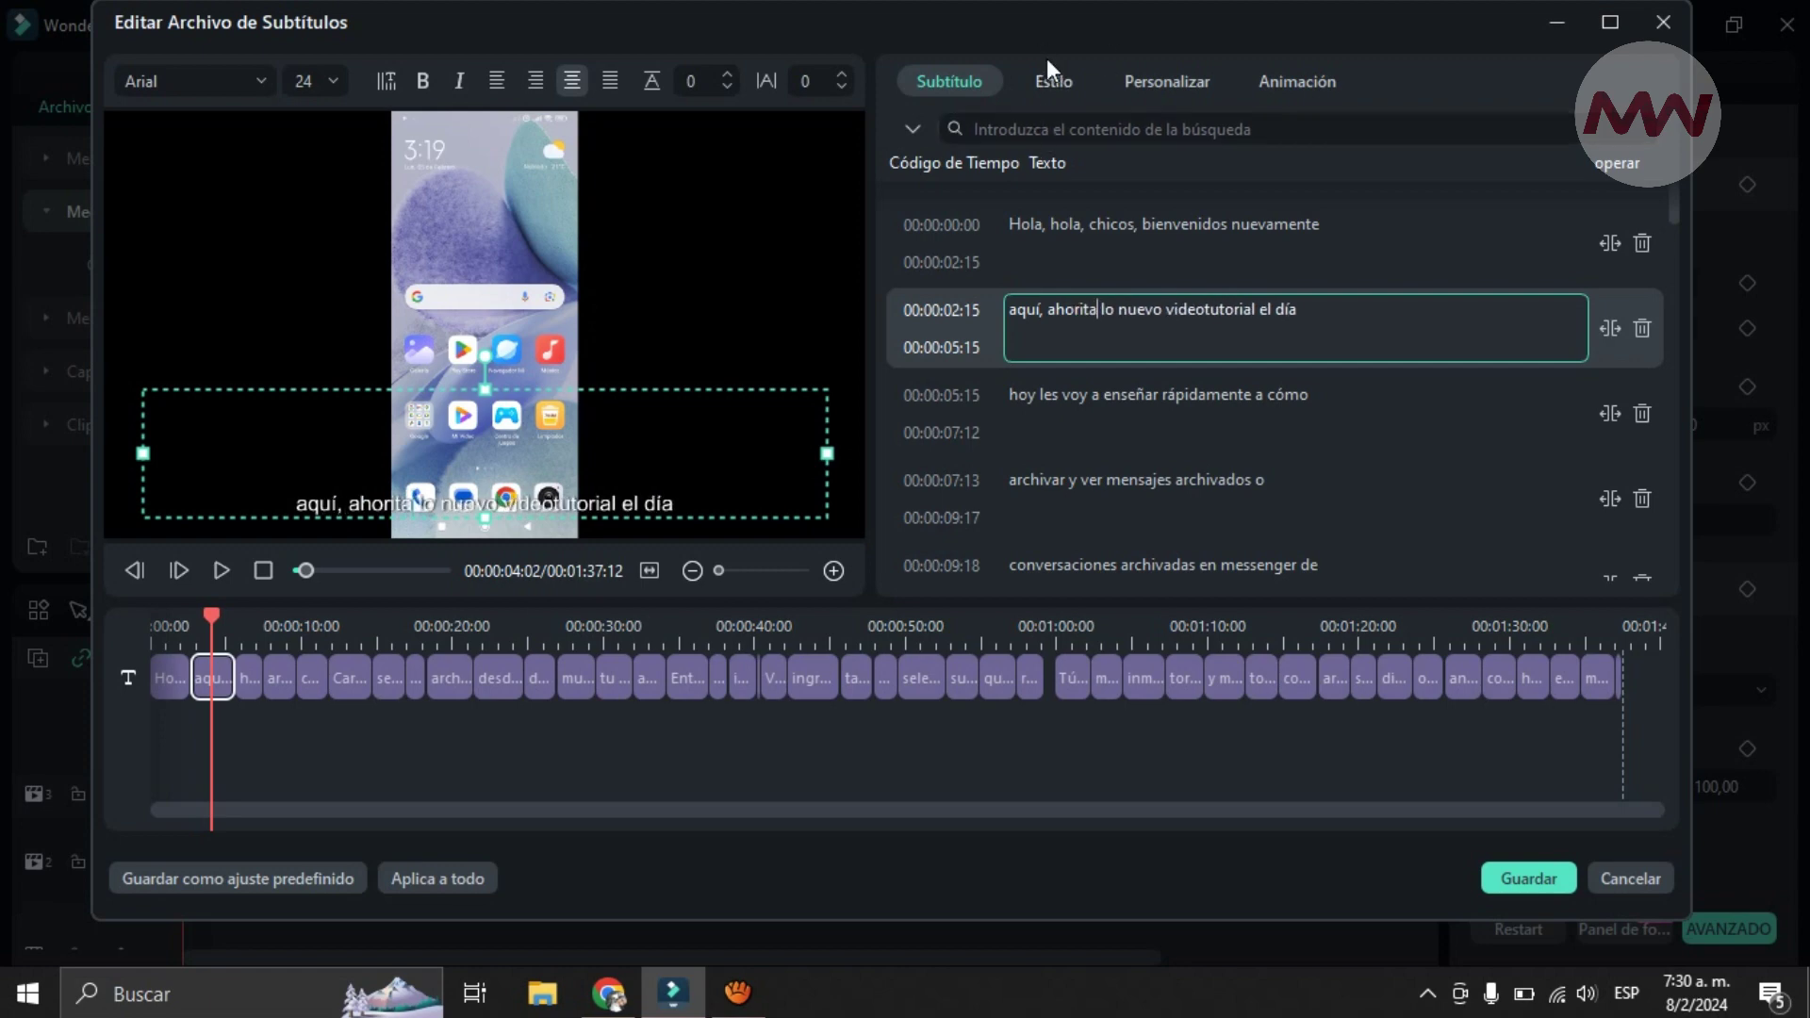
Apply the orange outlined text preset from the Básico styles to the second subtitle line
left_click(1056, 82)
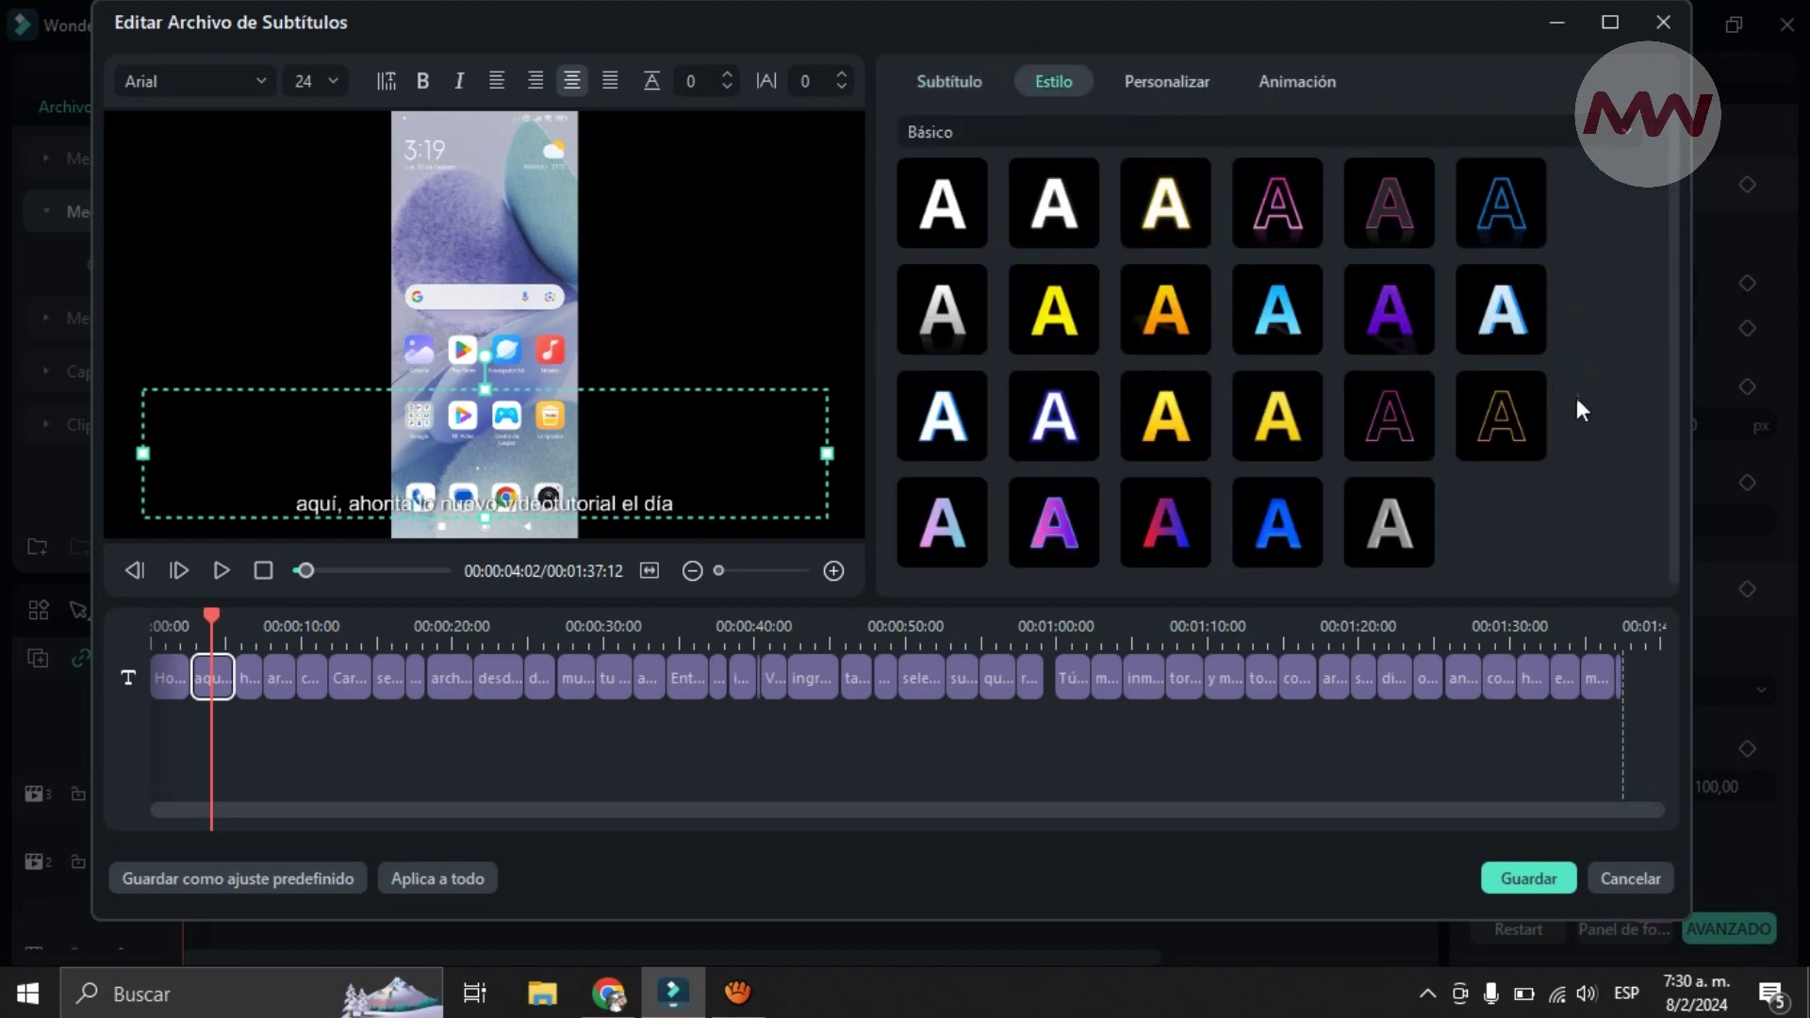
left_click(1475, 420)
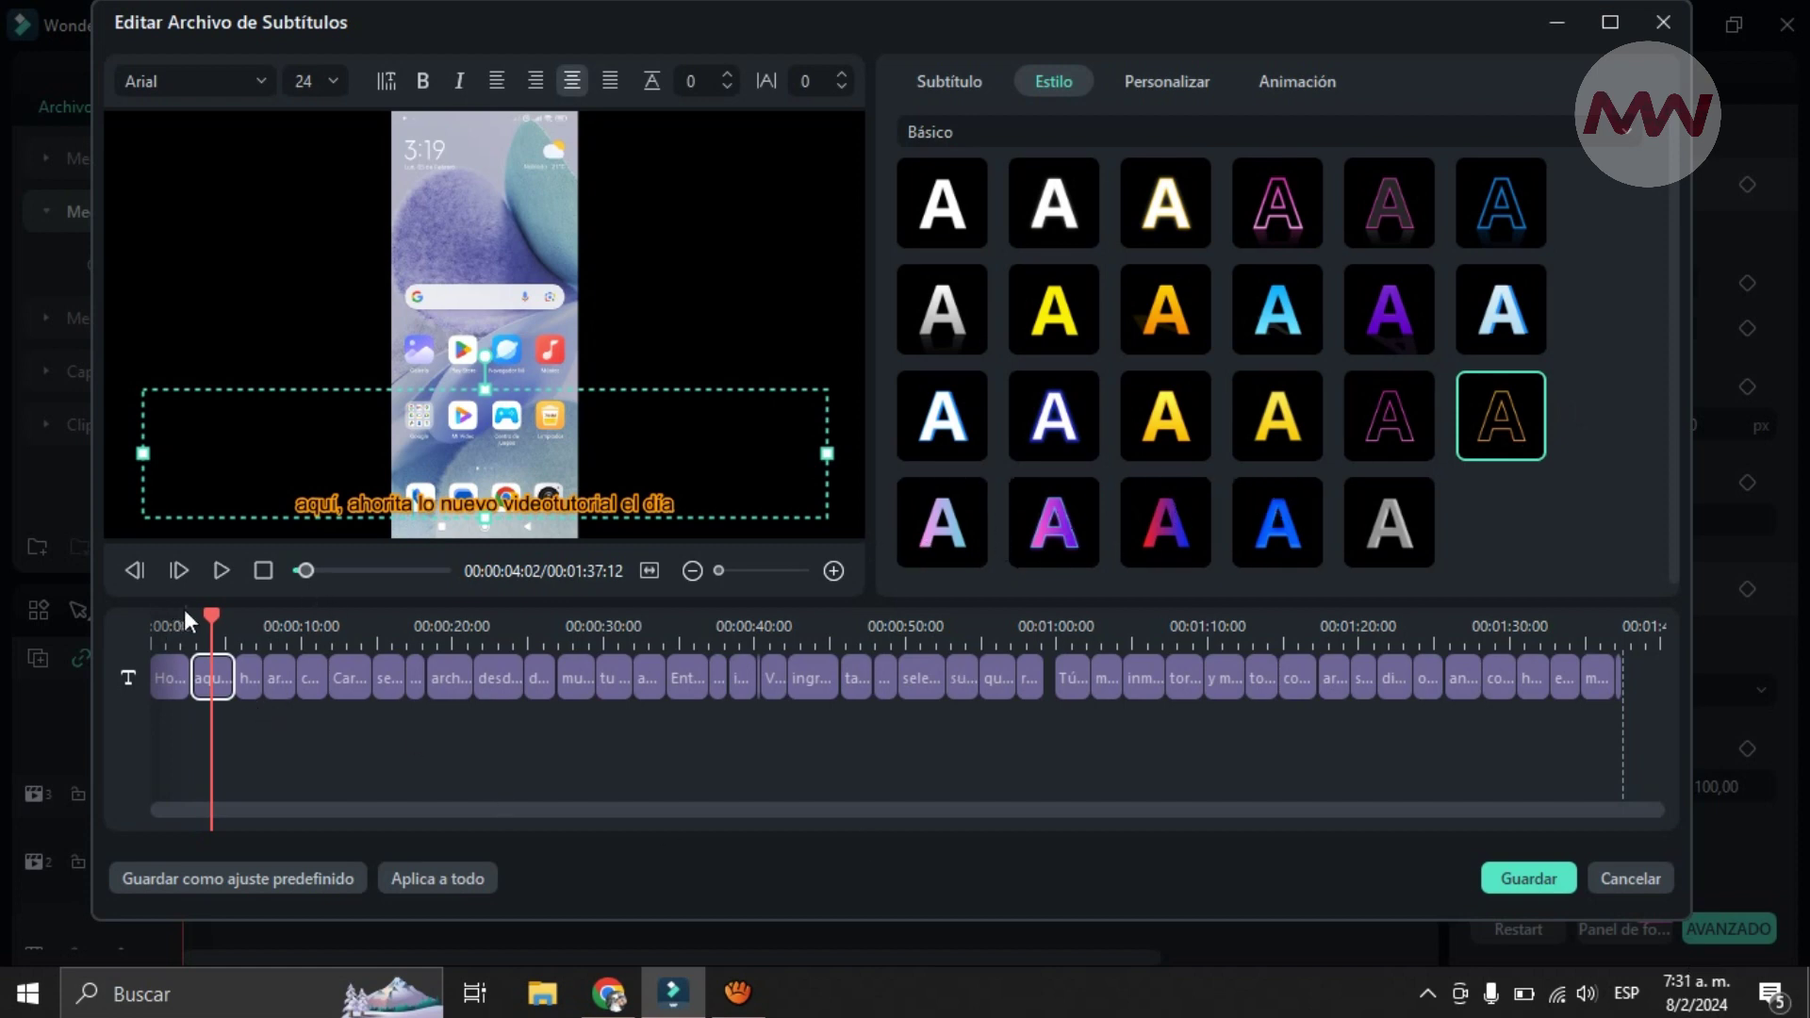
Apply the orange outlined Básico text preset to the first subtitle line
mouse_move(218, 614)
left_mouse_down()
mouse_move(372, 635)
mouse_move(286, 607)
mouse_move(183, 619)
mouse_move(217, 630)
left_mouse_up()
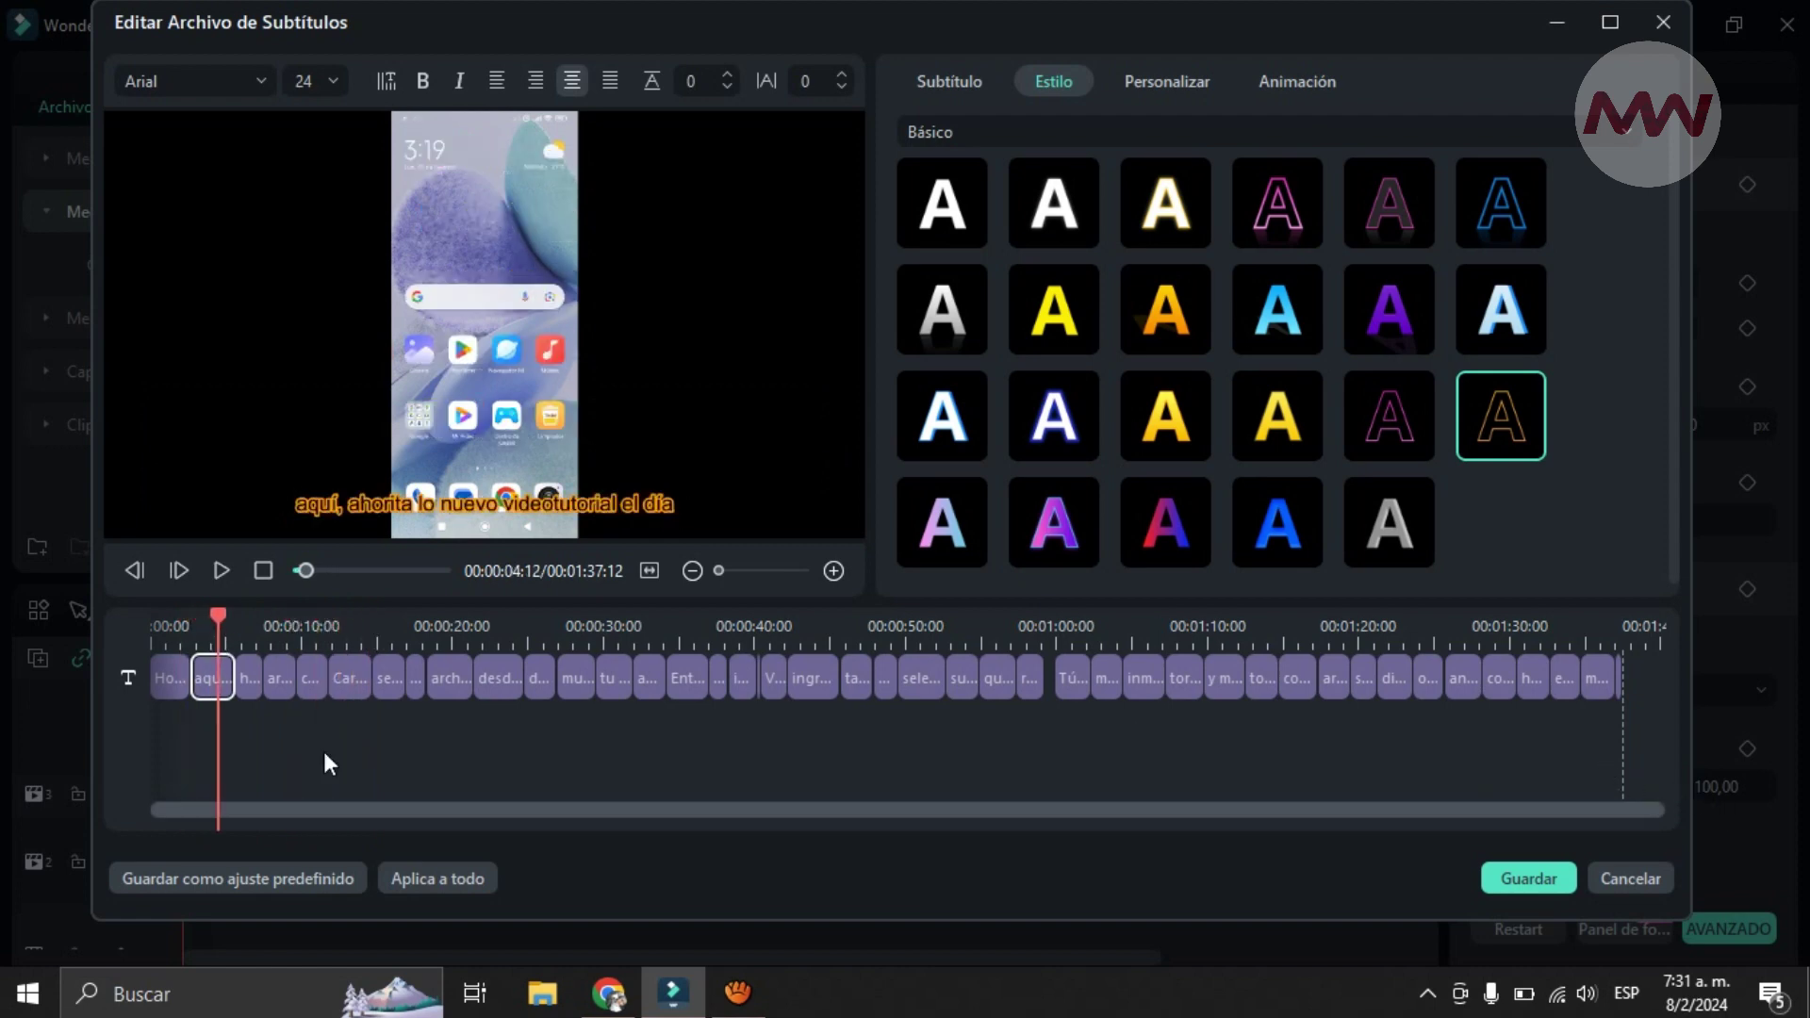
left_click(171, 697)
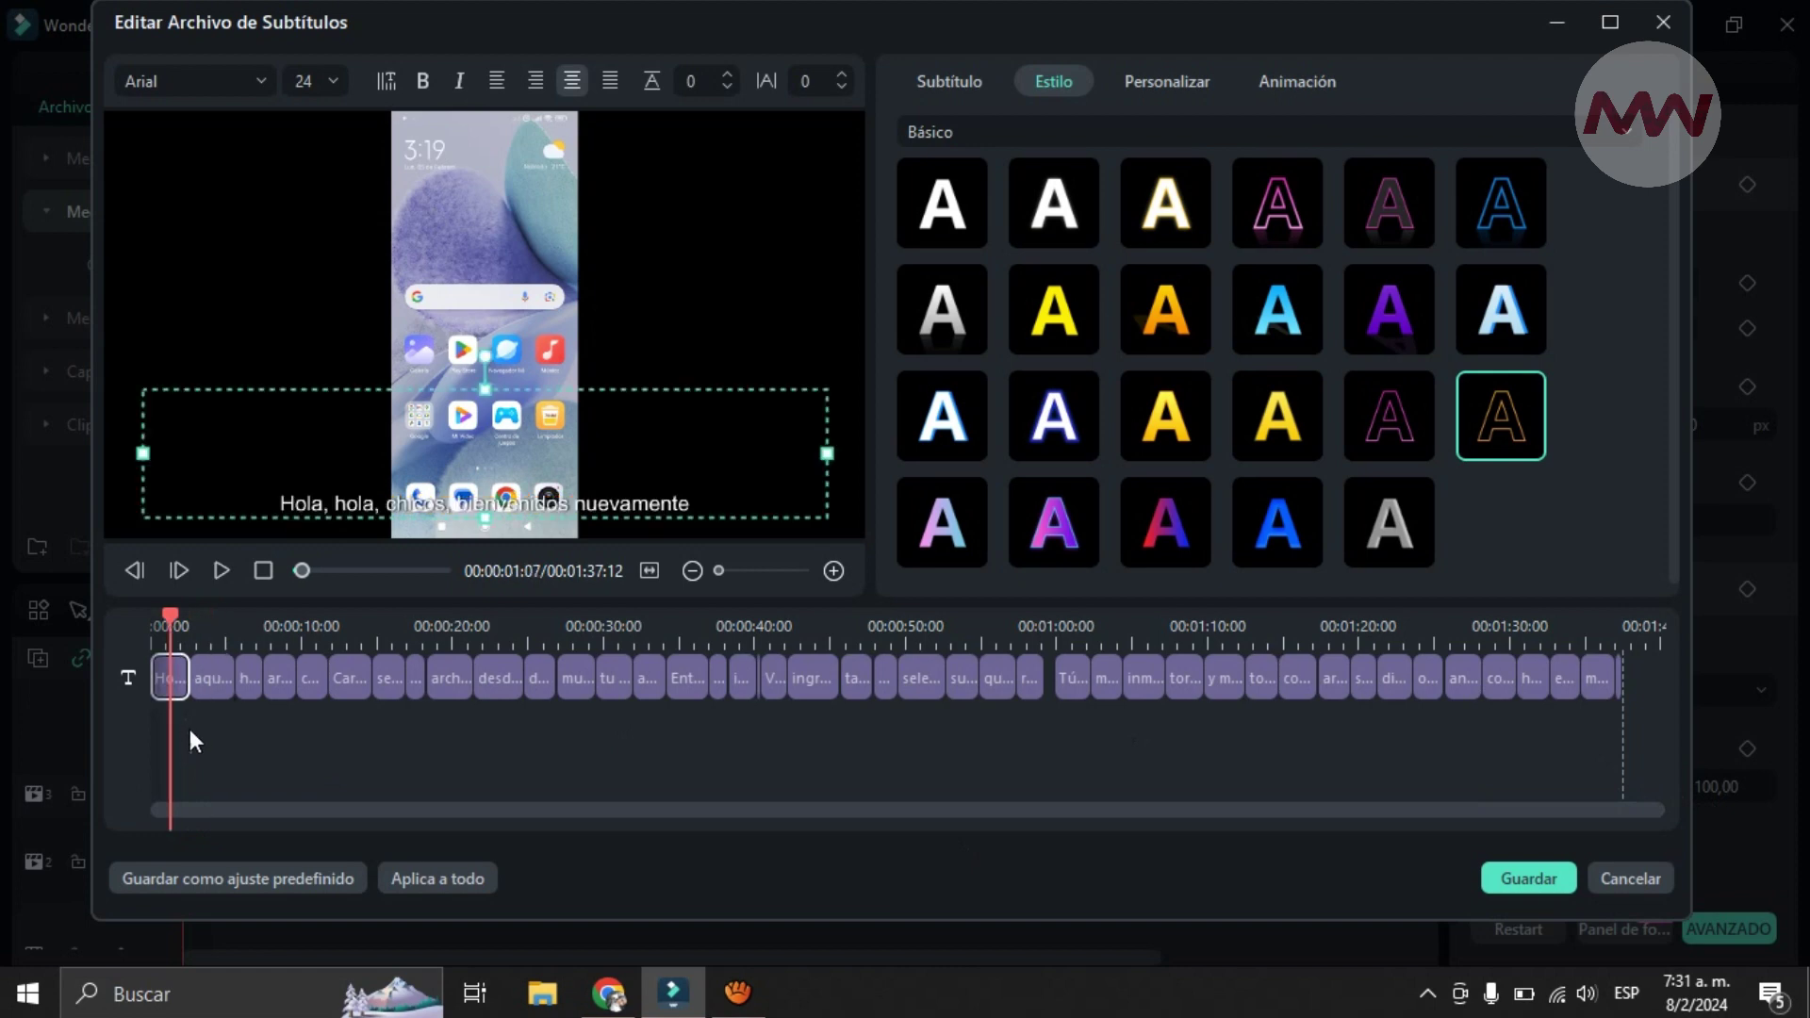
left_click_drag(190, 728, 1106, 680)
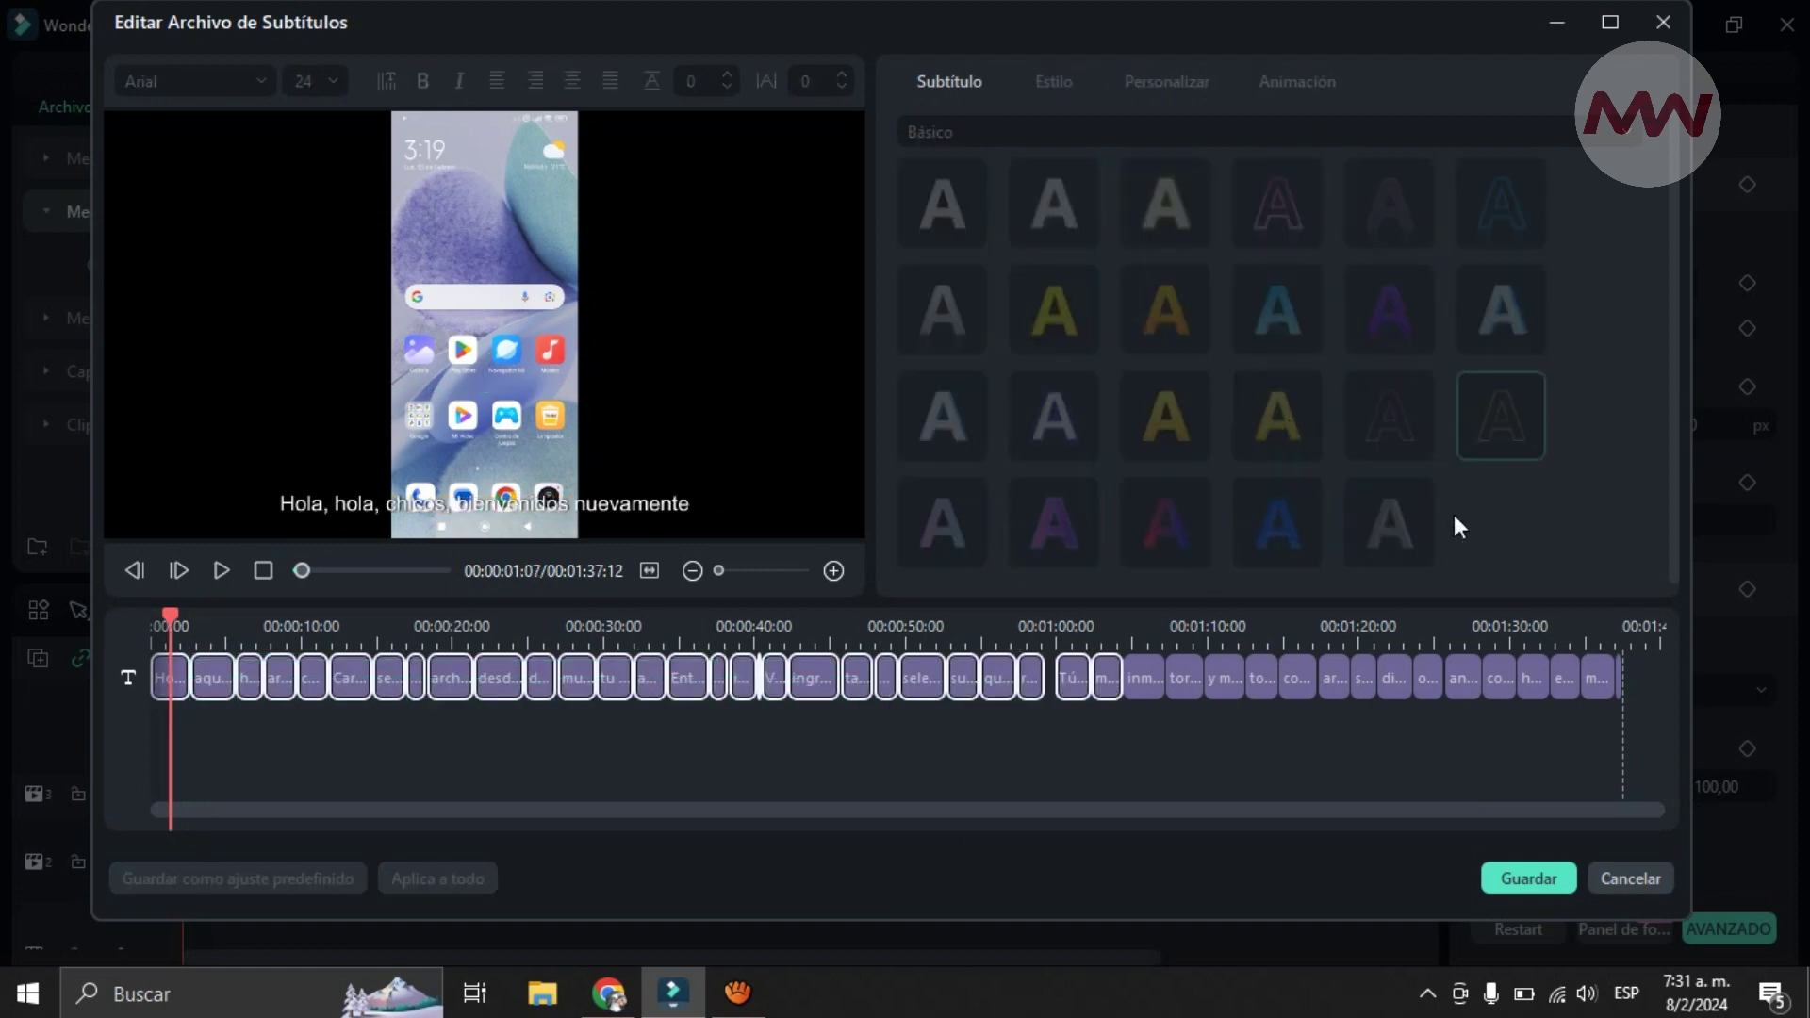
left_click(424, 763)
left_click(177, 685)
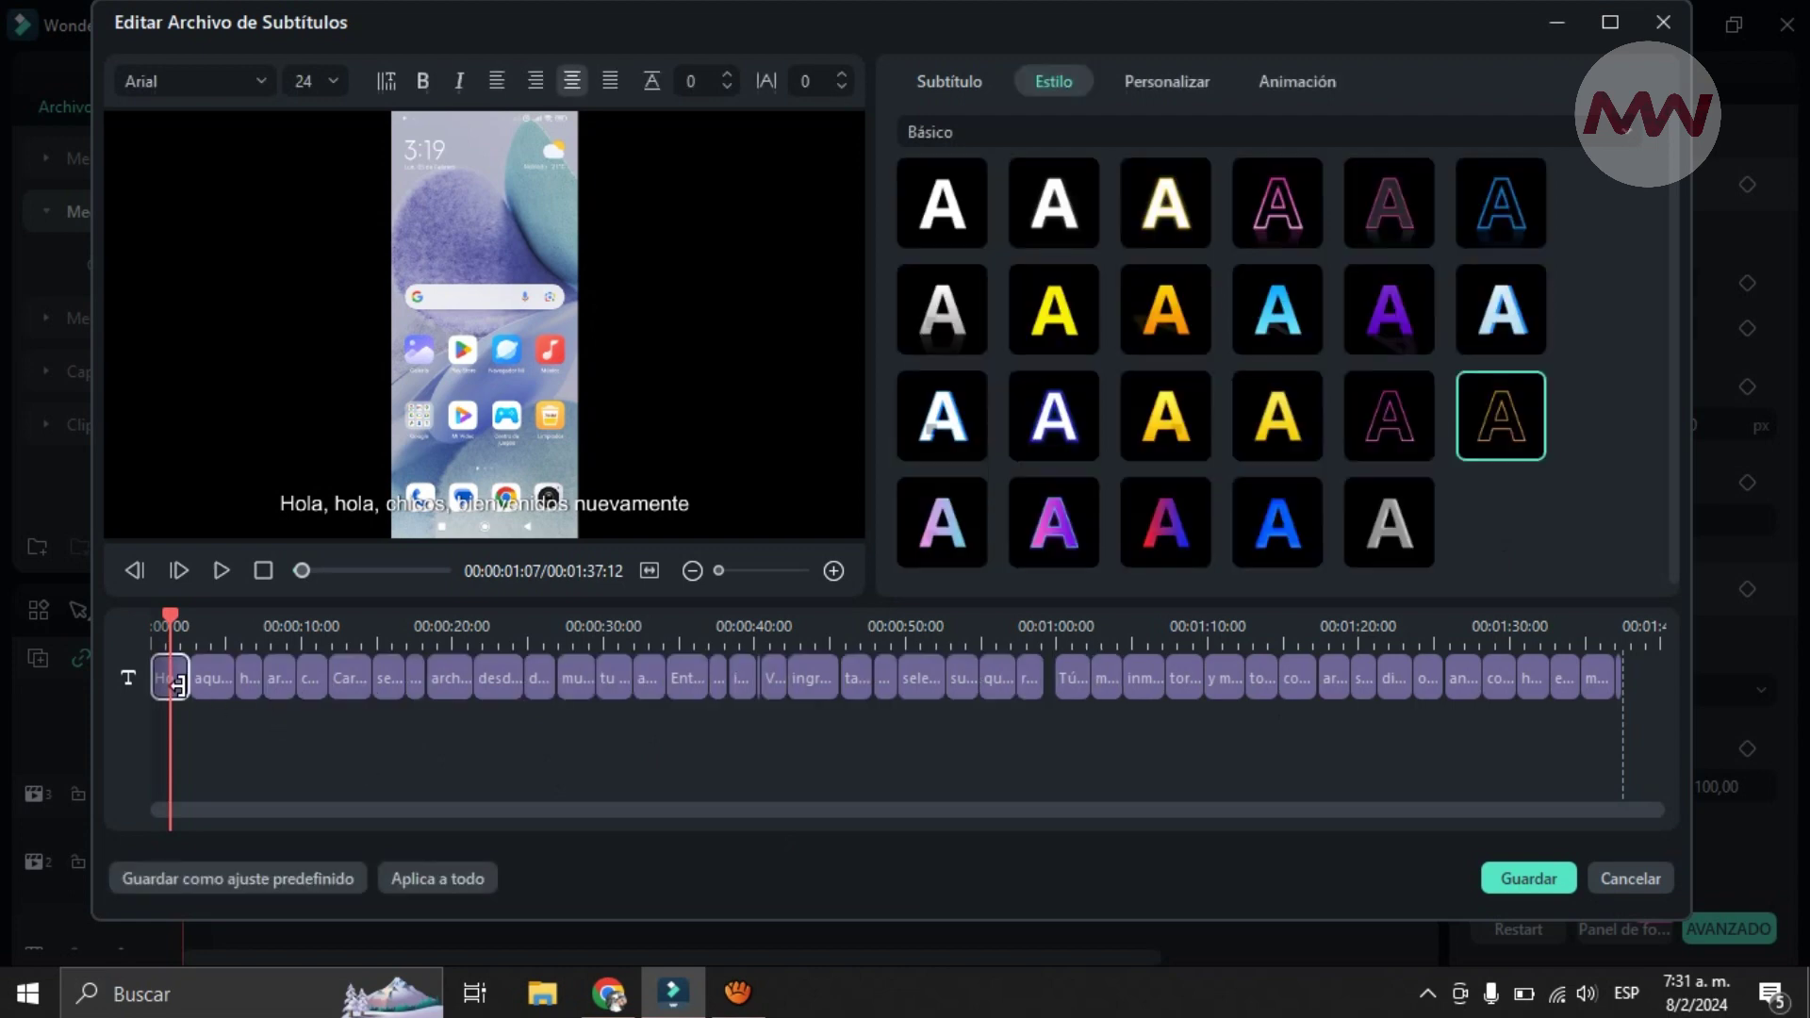
left_click(1476, 417)
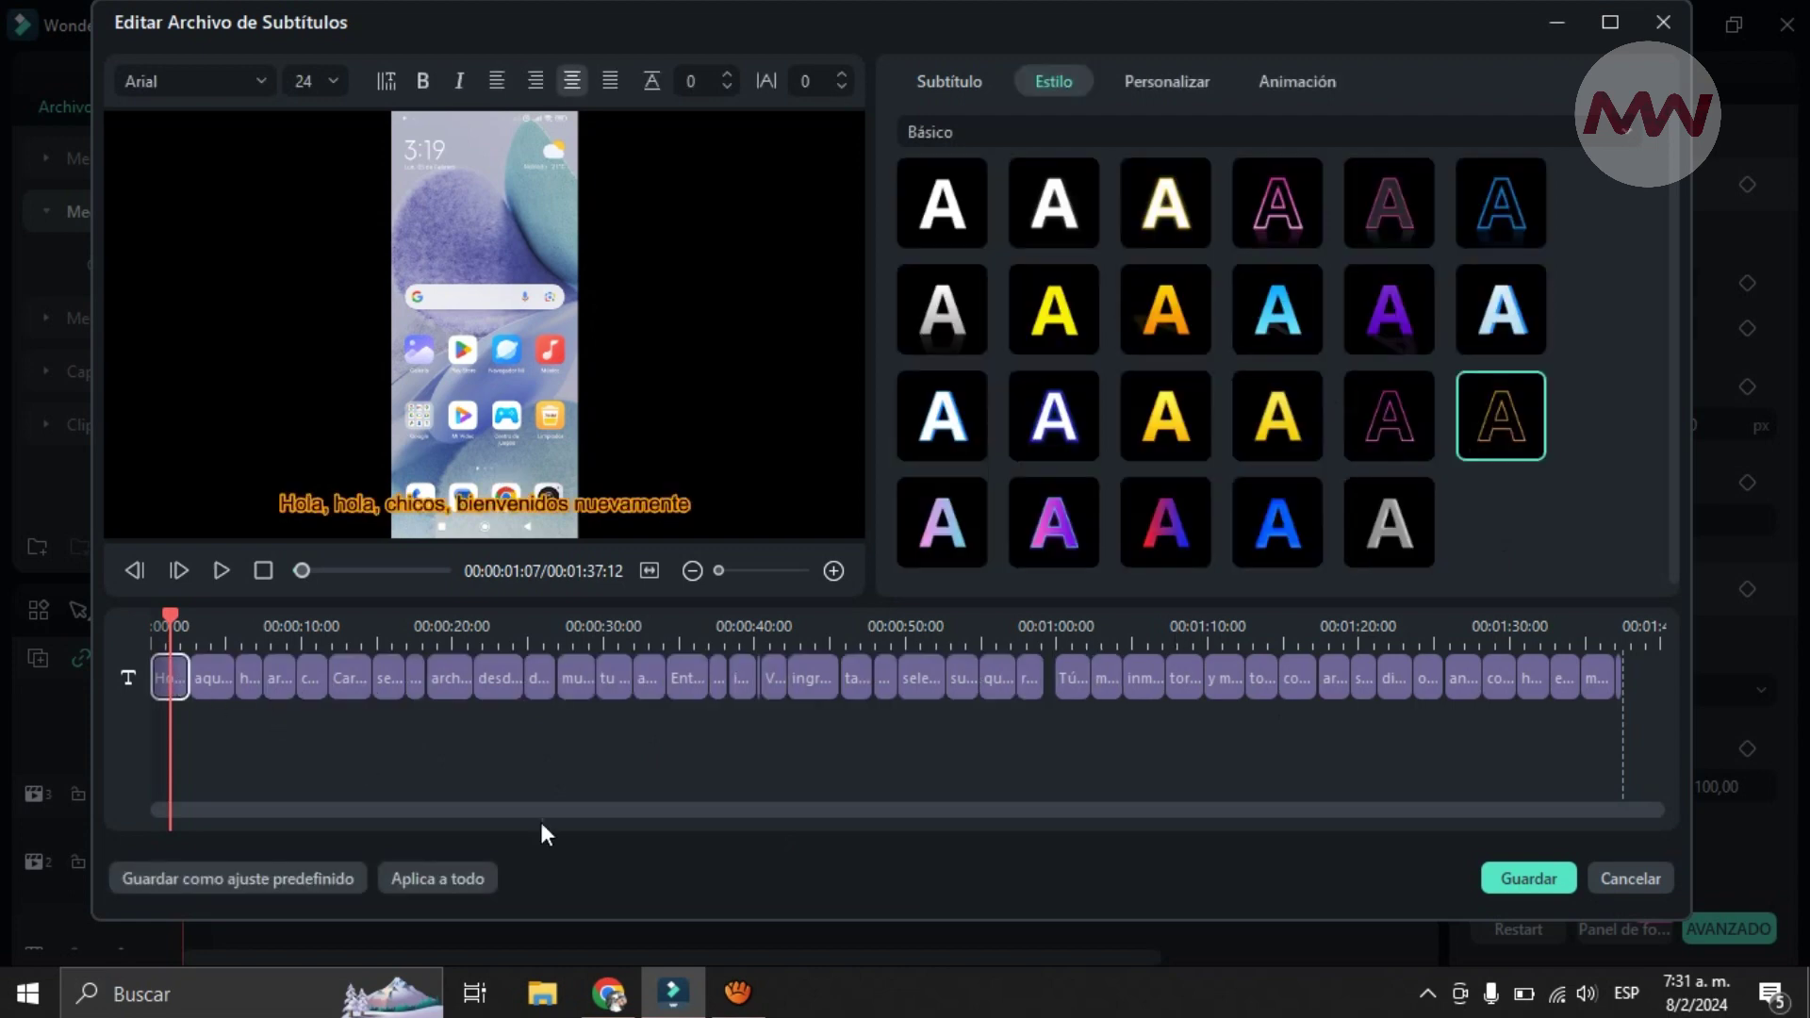
Apply the same orange outlined preset to the third subtitle line and return the playhead to the start
left_click(200, 688)
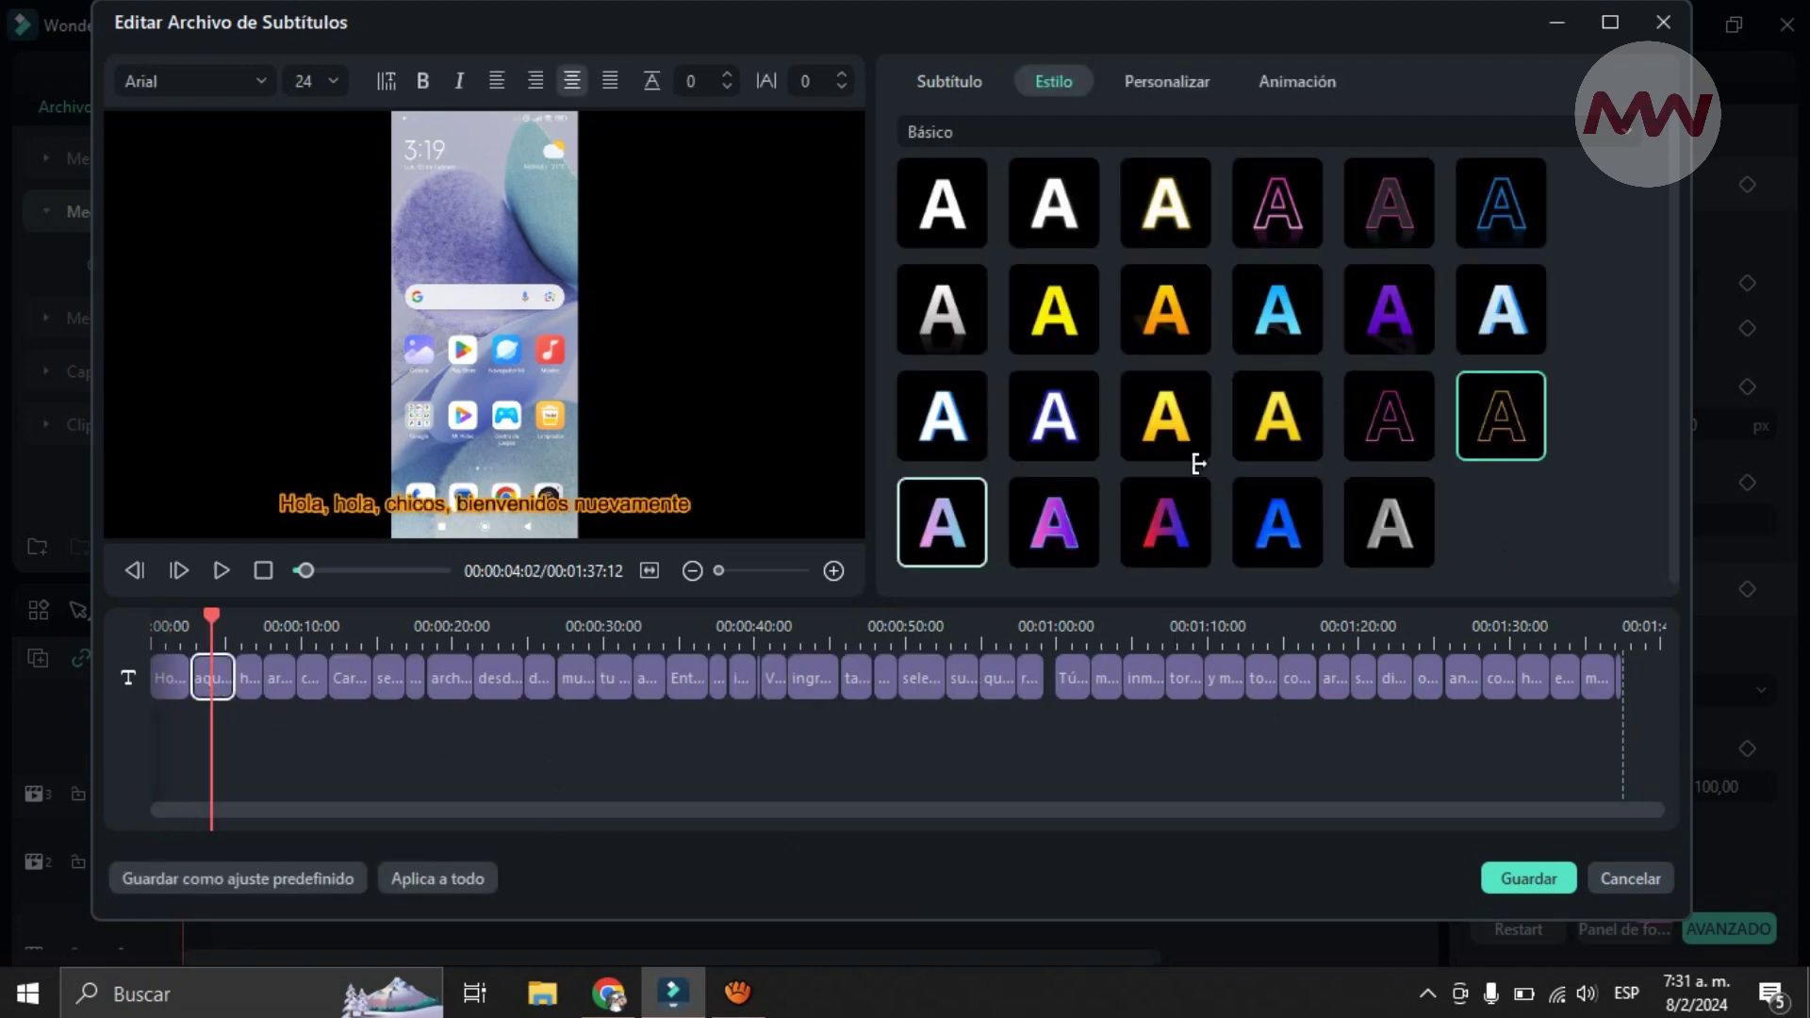
left_click_drag(211, 613, 178, 648)
left_click(247, 672)
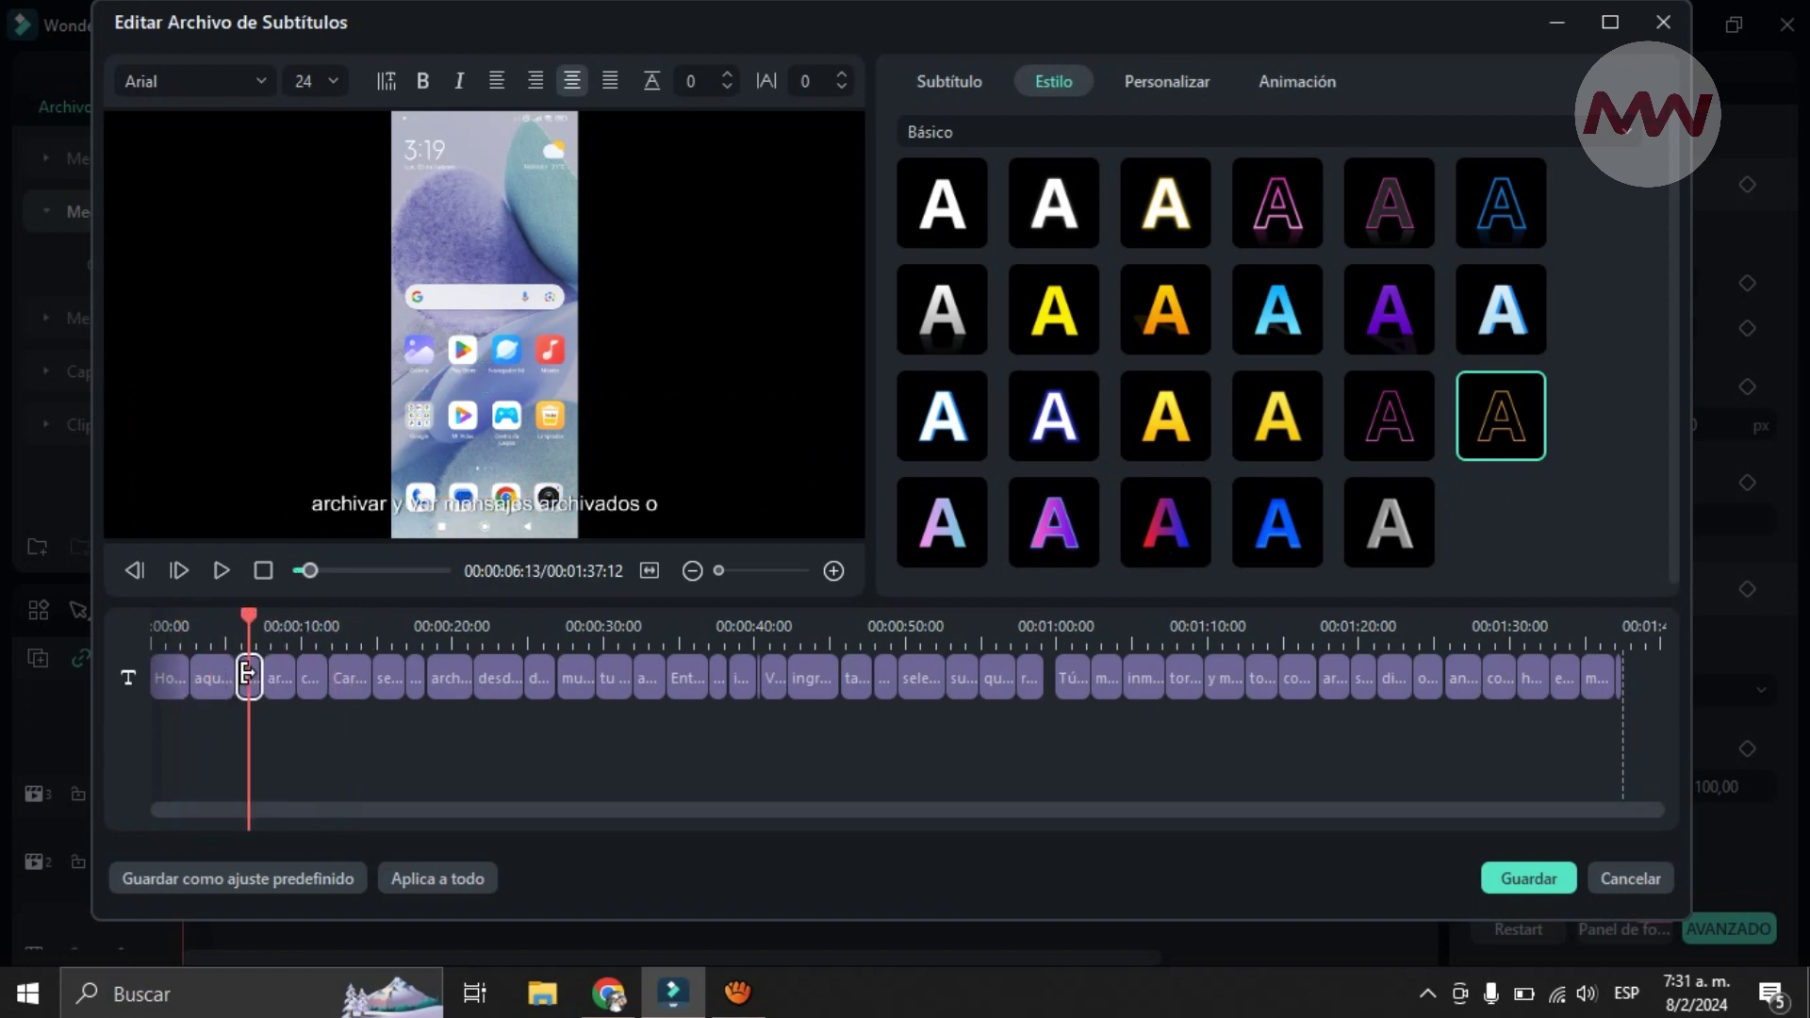
left_click(1498, 394)
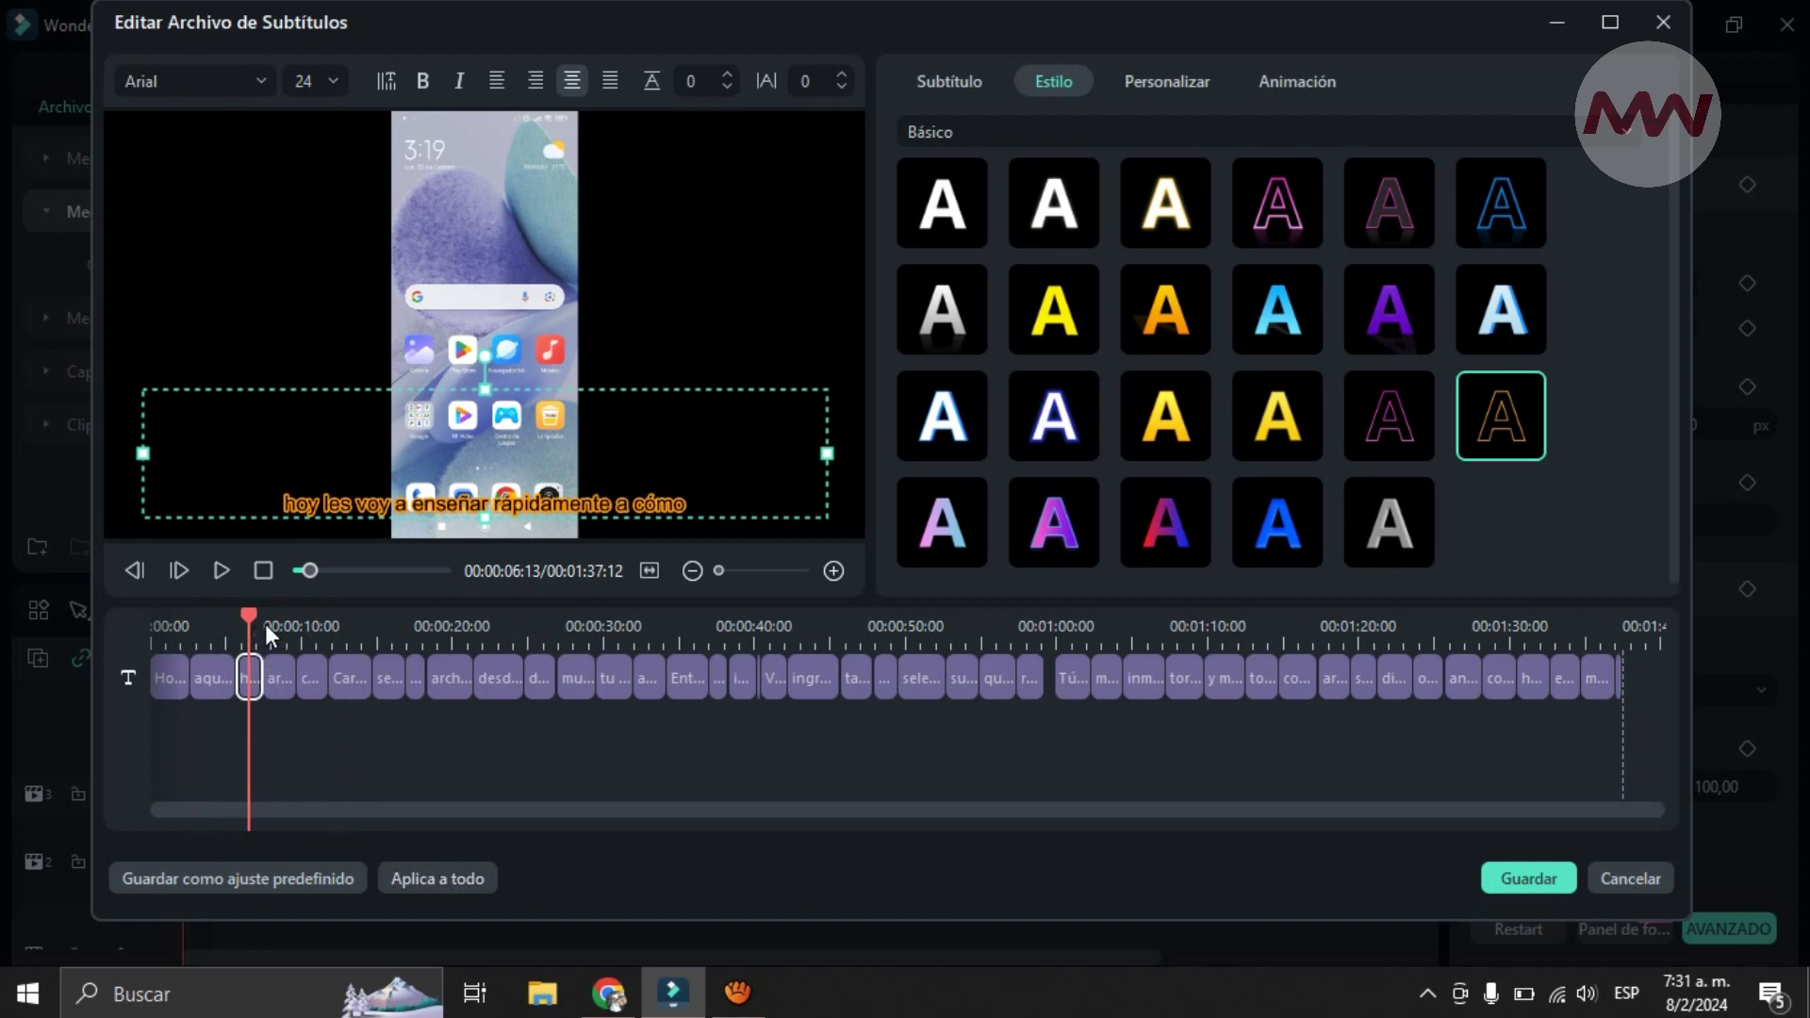
left_click_drag(250, 615, 138, 611)
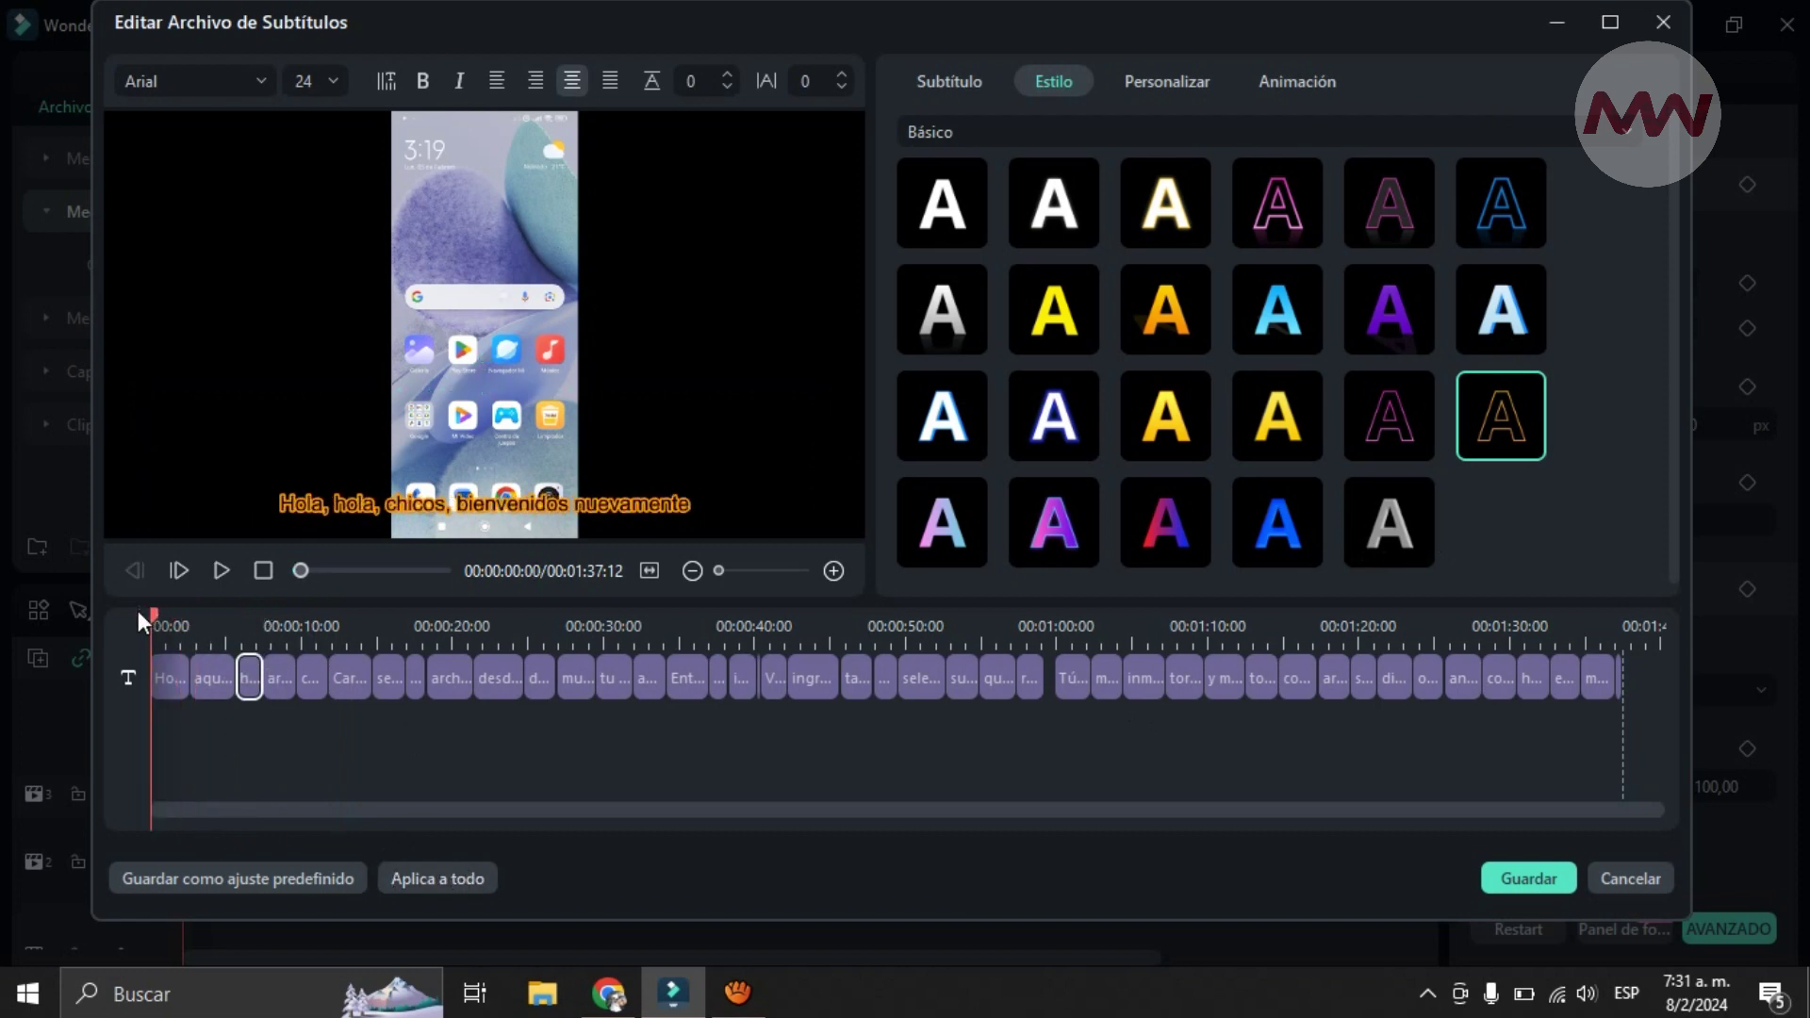
Examine the fill customization settings and the entrance animation presets available for the third subtitle line
left_click(1155, 79)
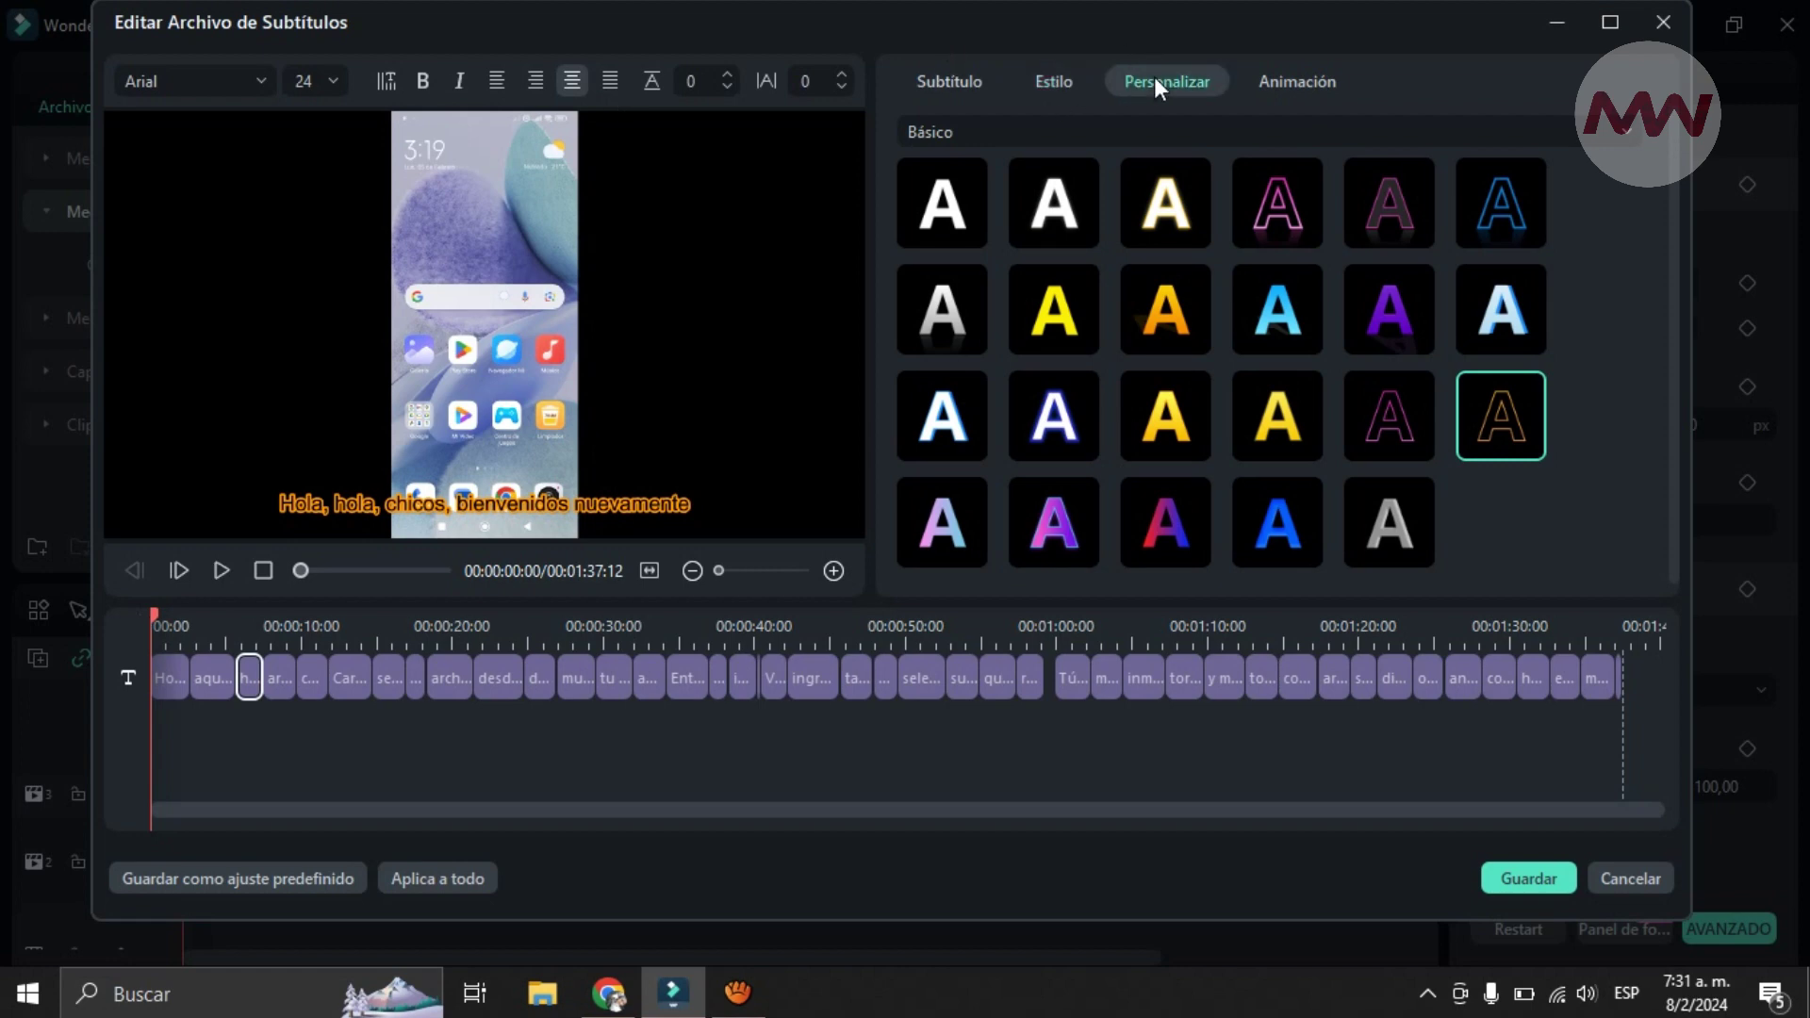
scroll(1077, 448, "down", 1)
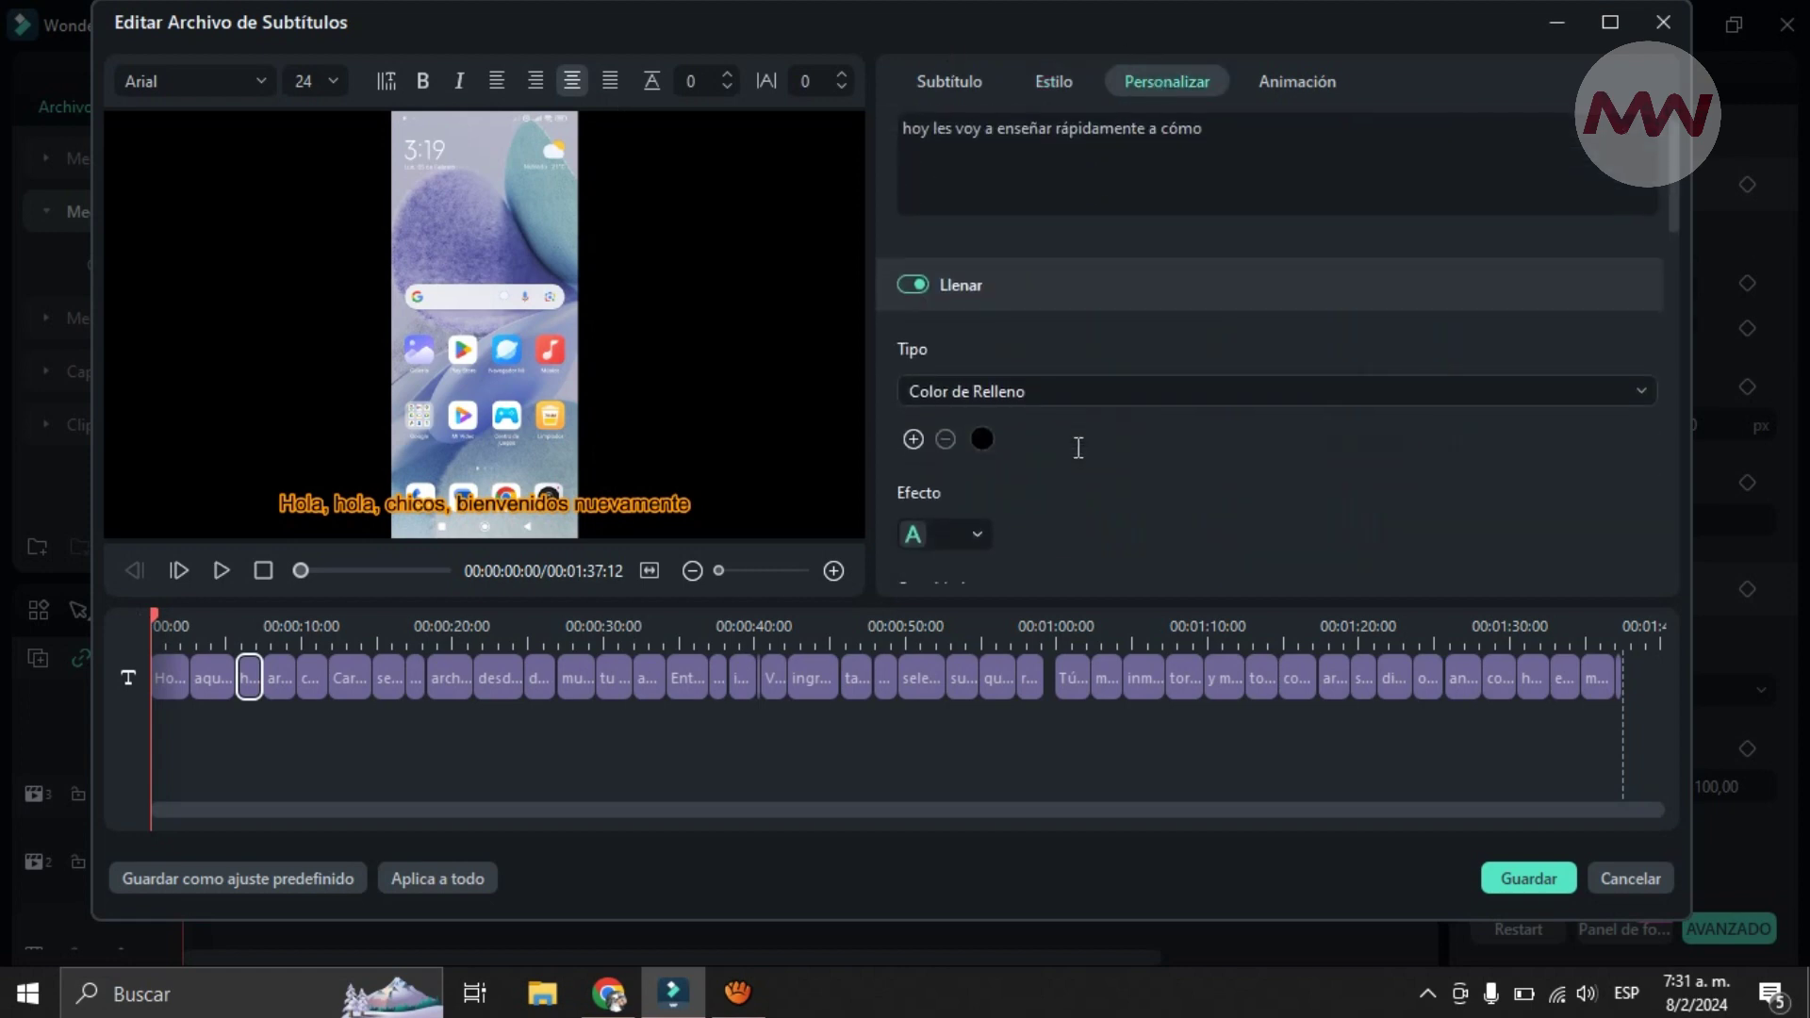
scroll(980, 439, "down", 7)
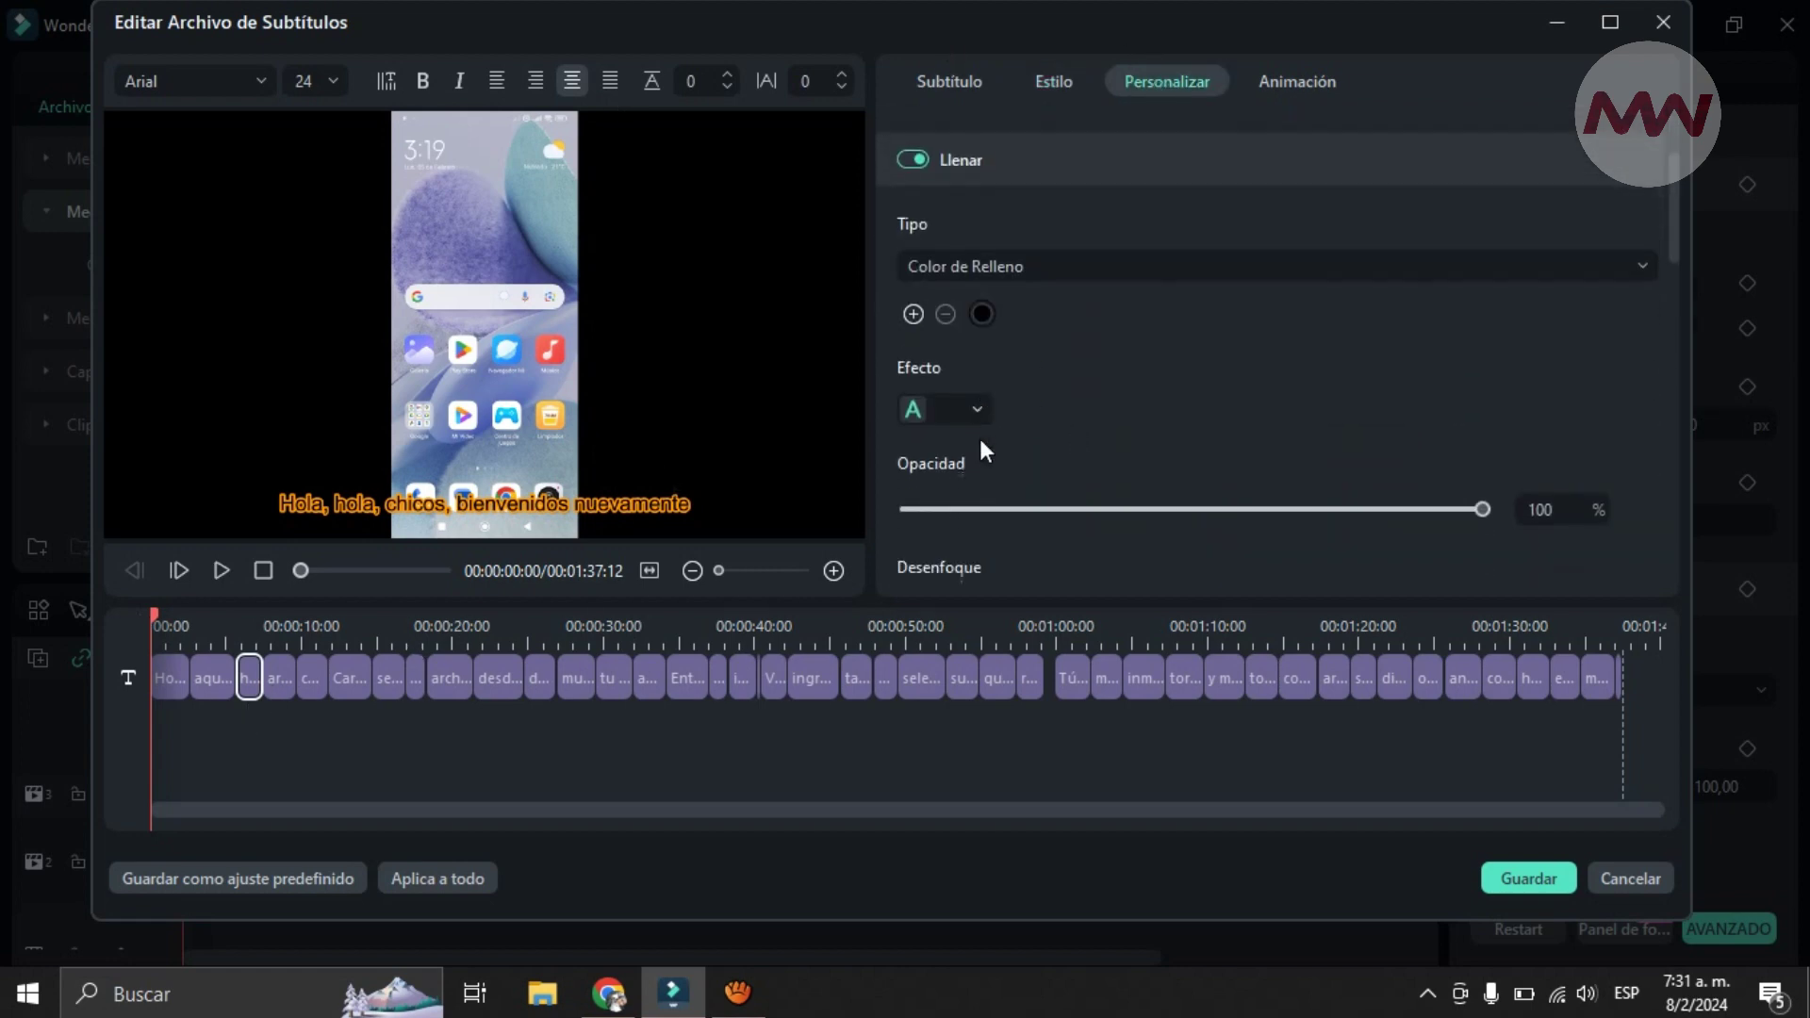
left_click(1270, 80)
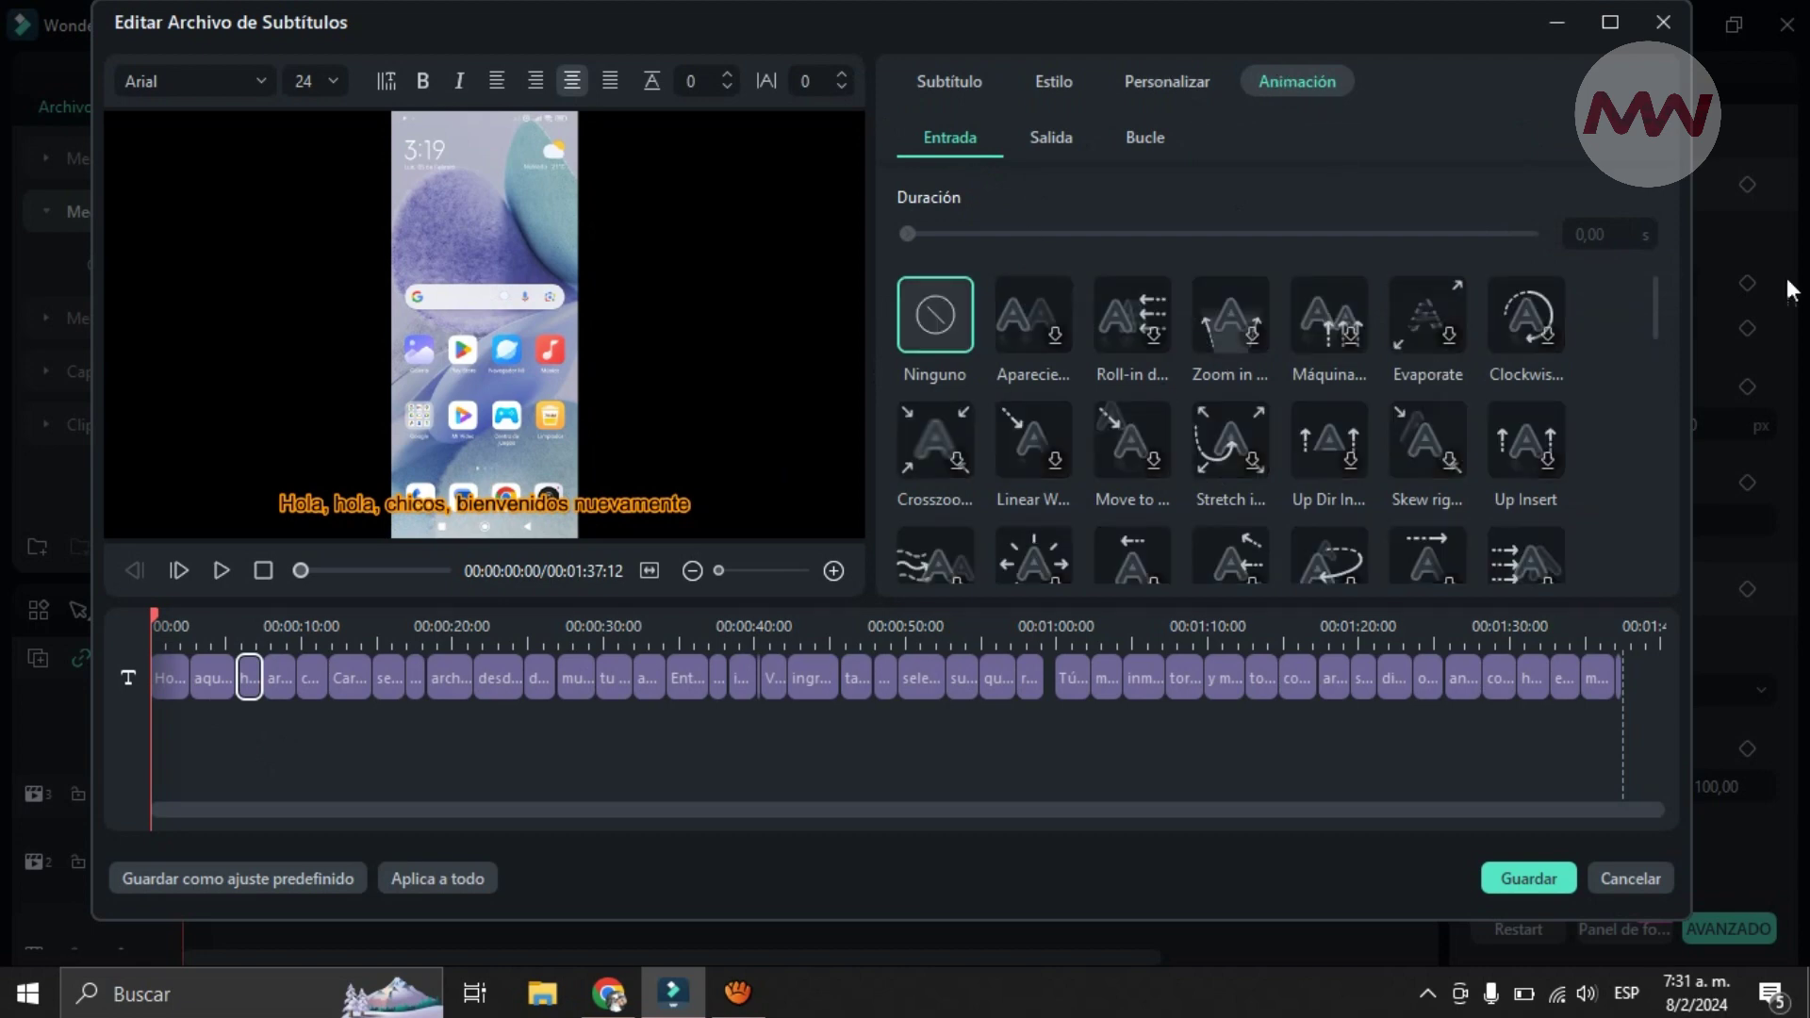
left_click_drag(1654, 292, 1657, 361)
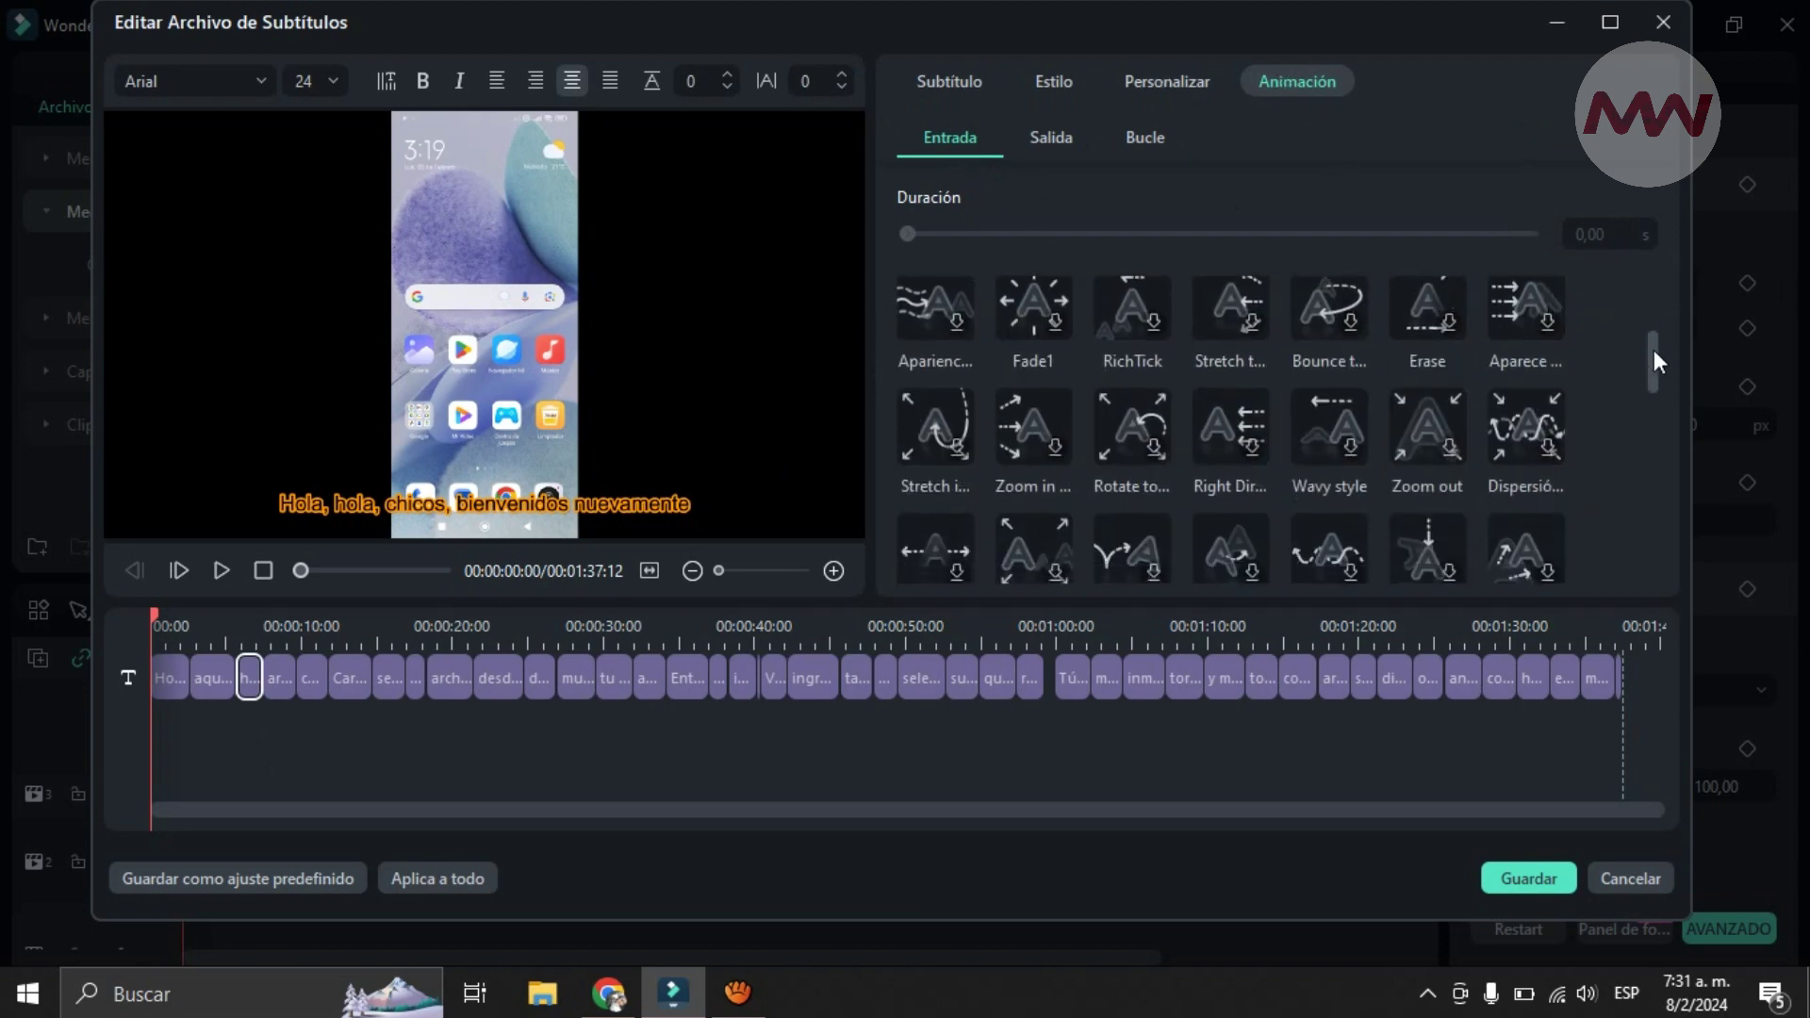
Try left alignment on the third subtitle line, restore centred alignment, and select the first subtitle line
left_click(495, 83)
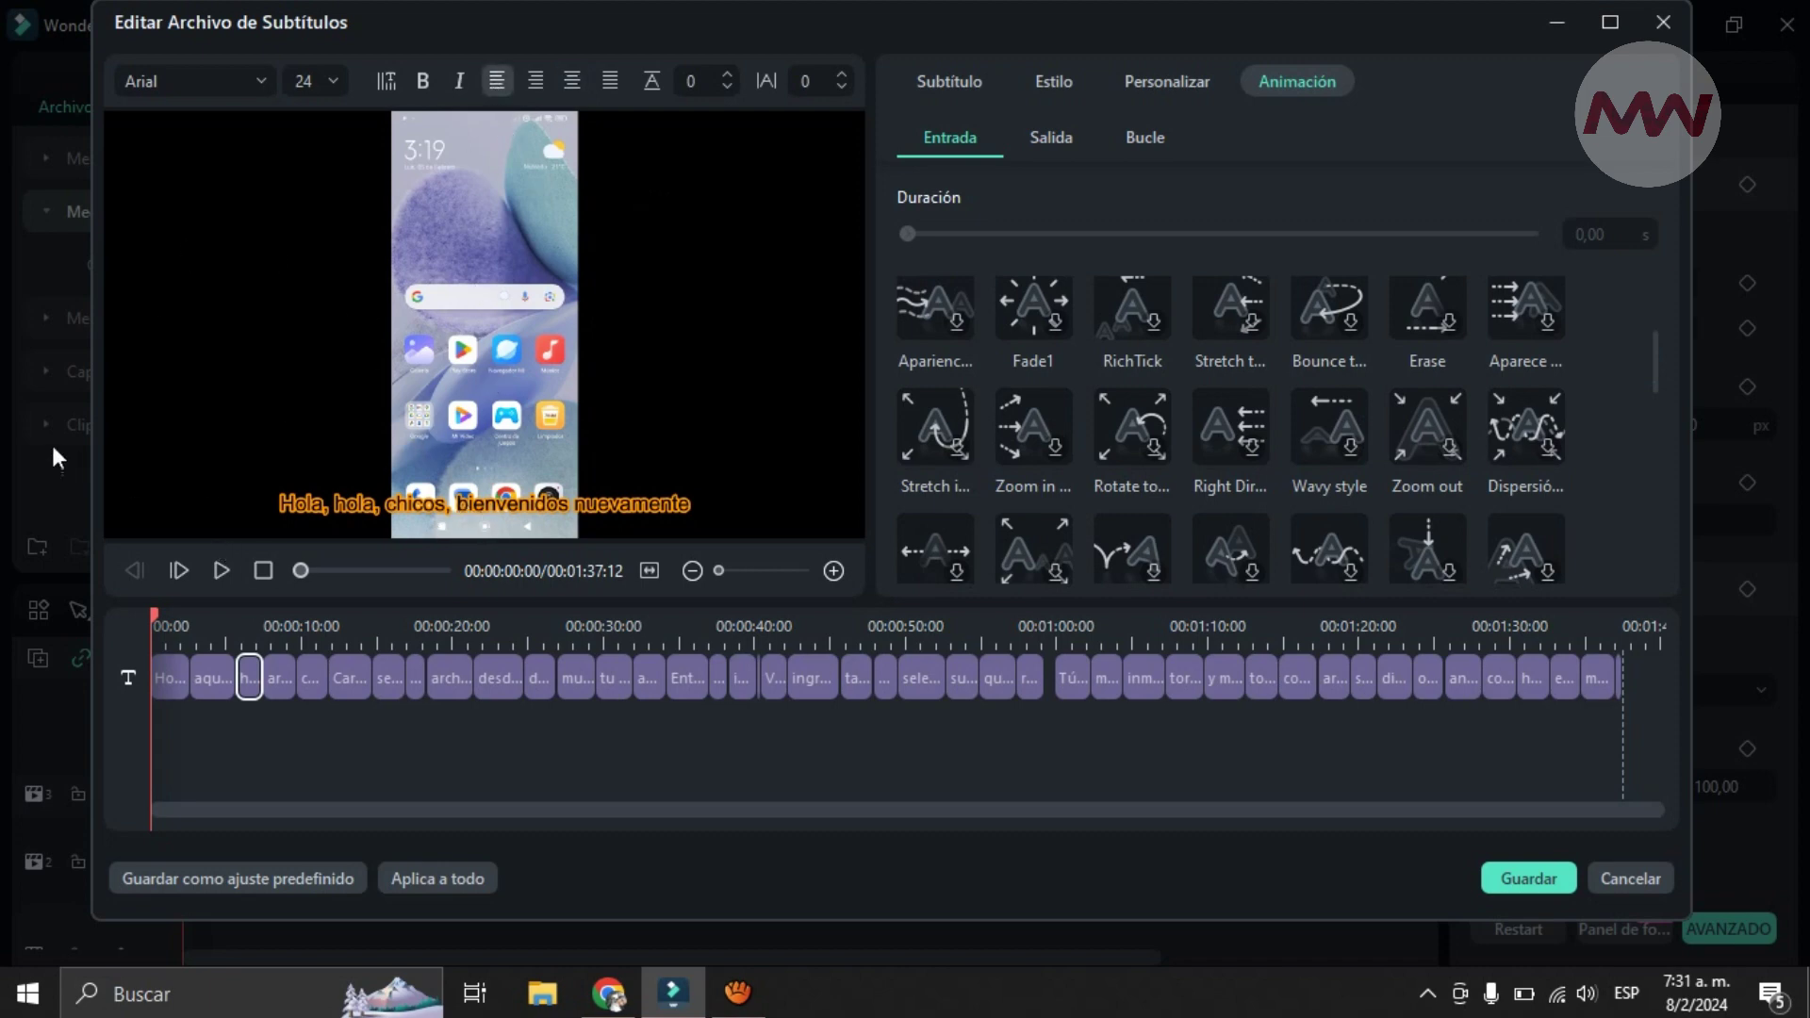
left_click(572, 83)
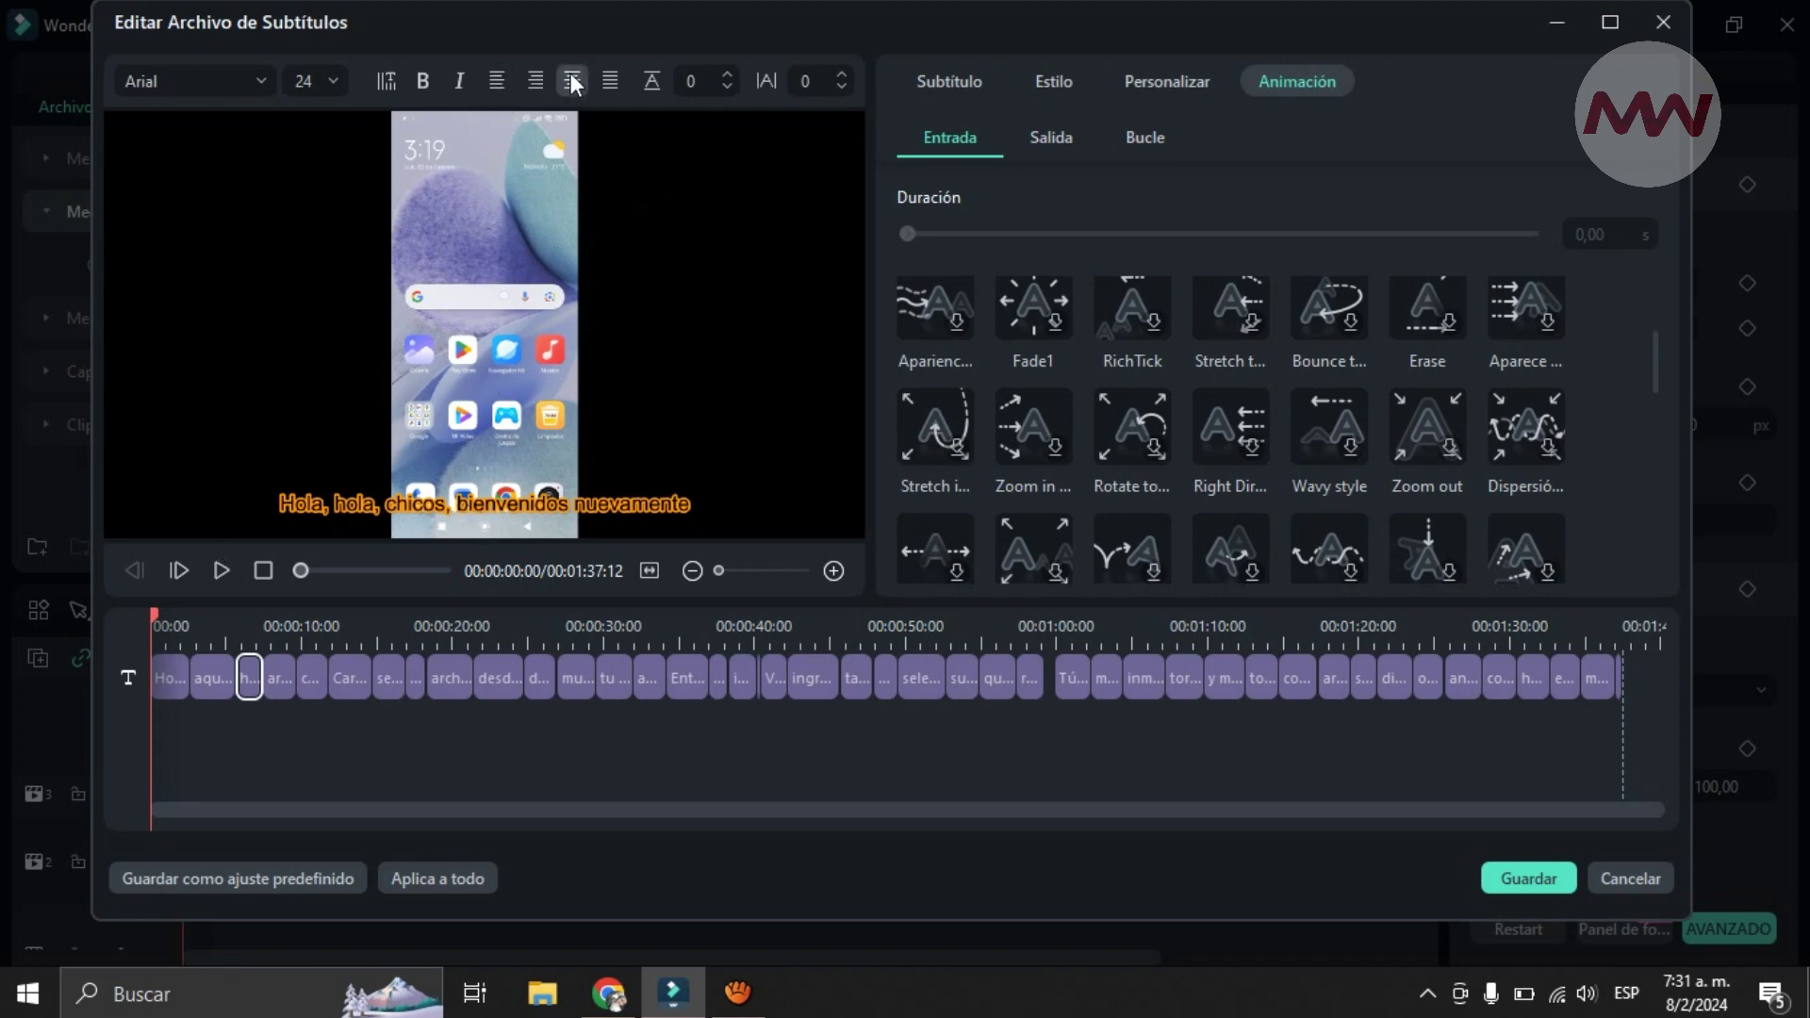
left_click(399, 506)
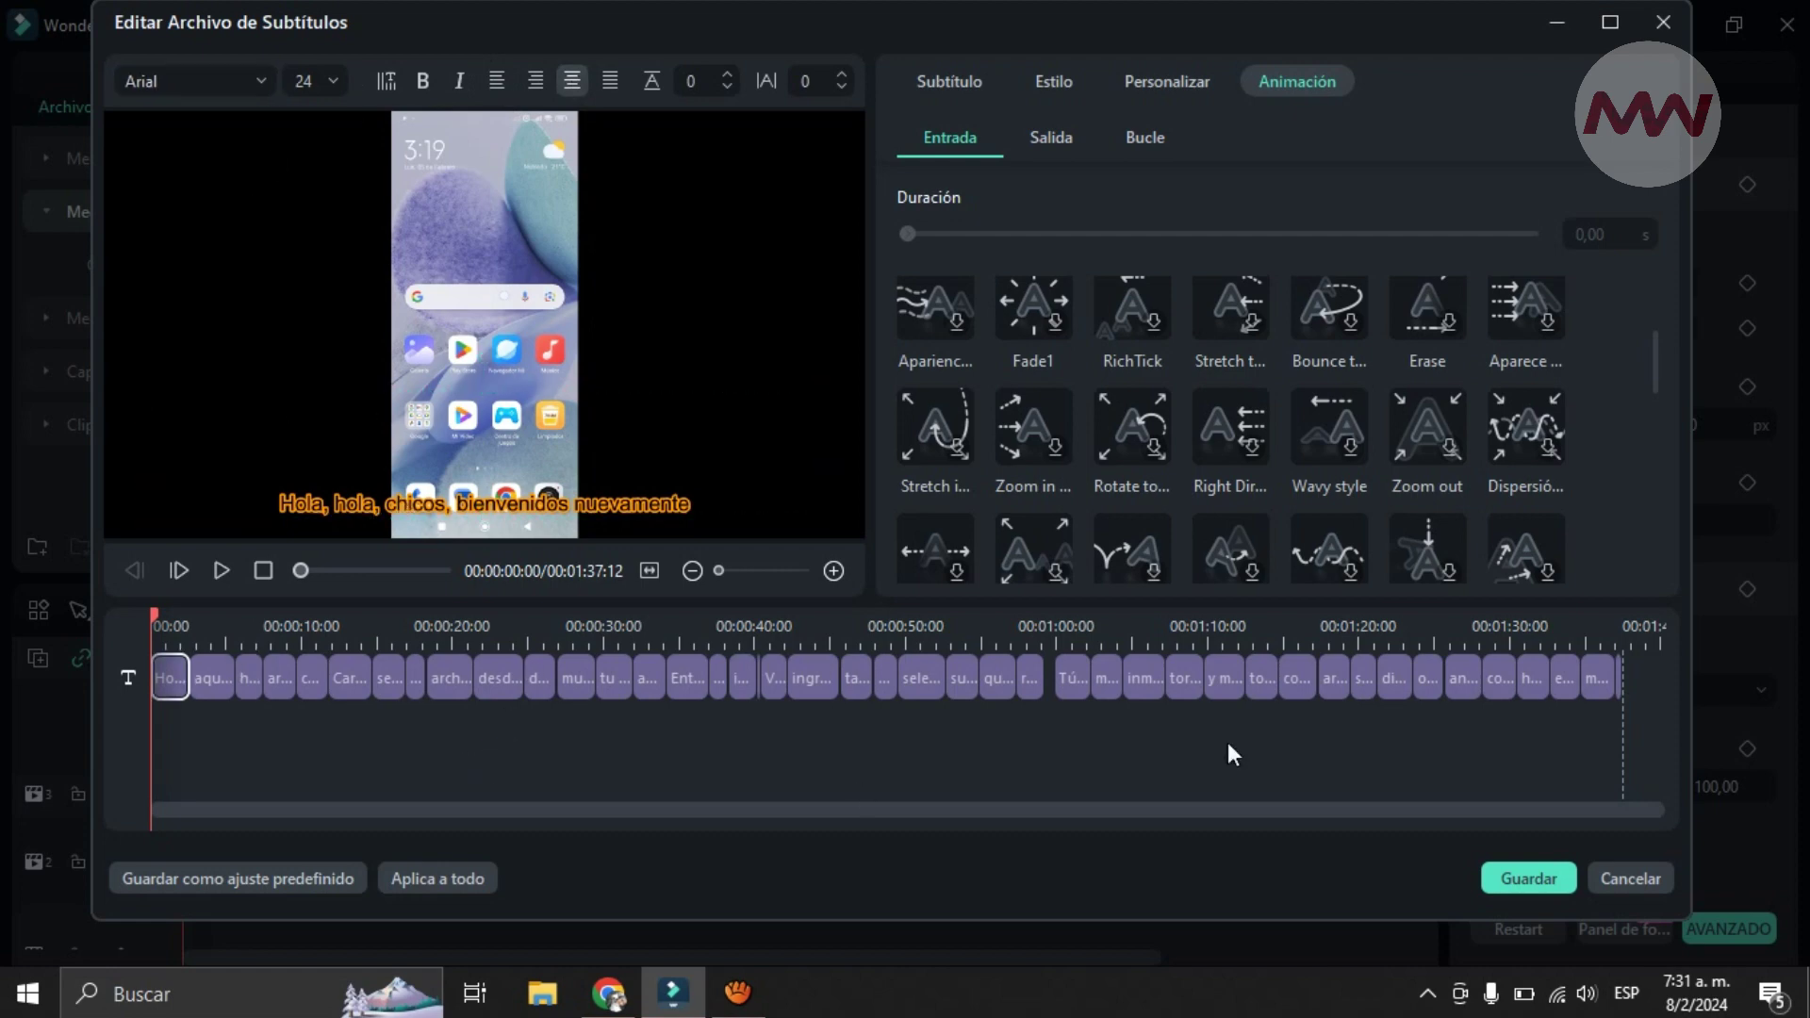
Apply the second subtitle line's orange outlined style to all subtitle lines in the file
left_click(456, 10)
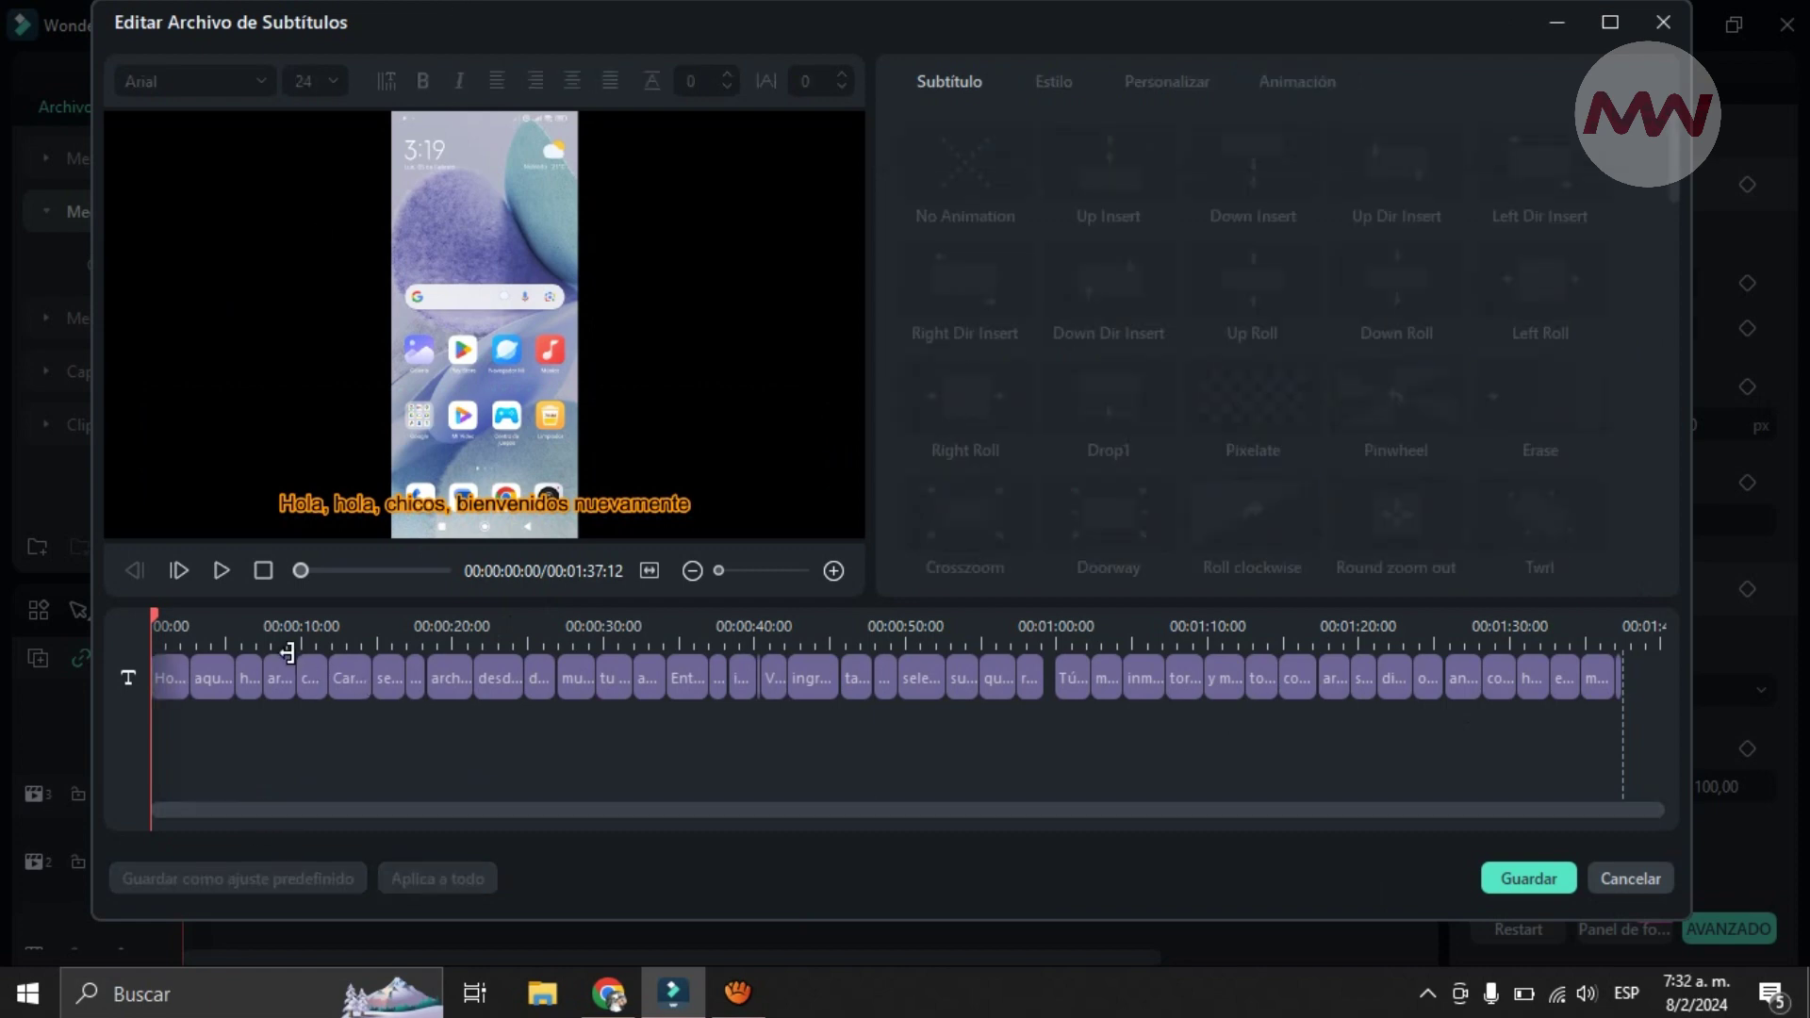
left_click(213, 677)
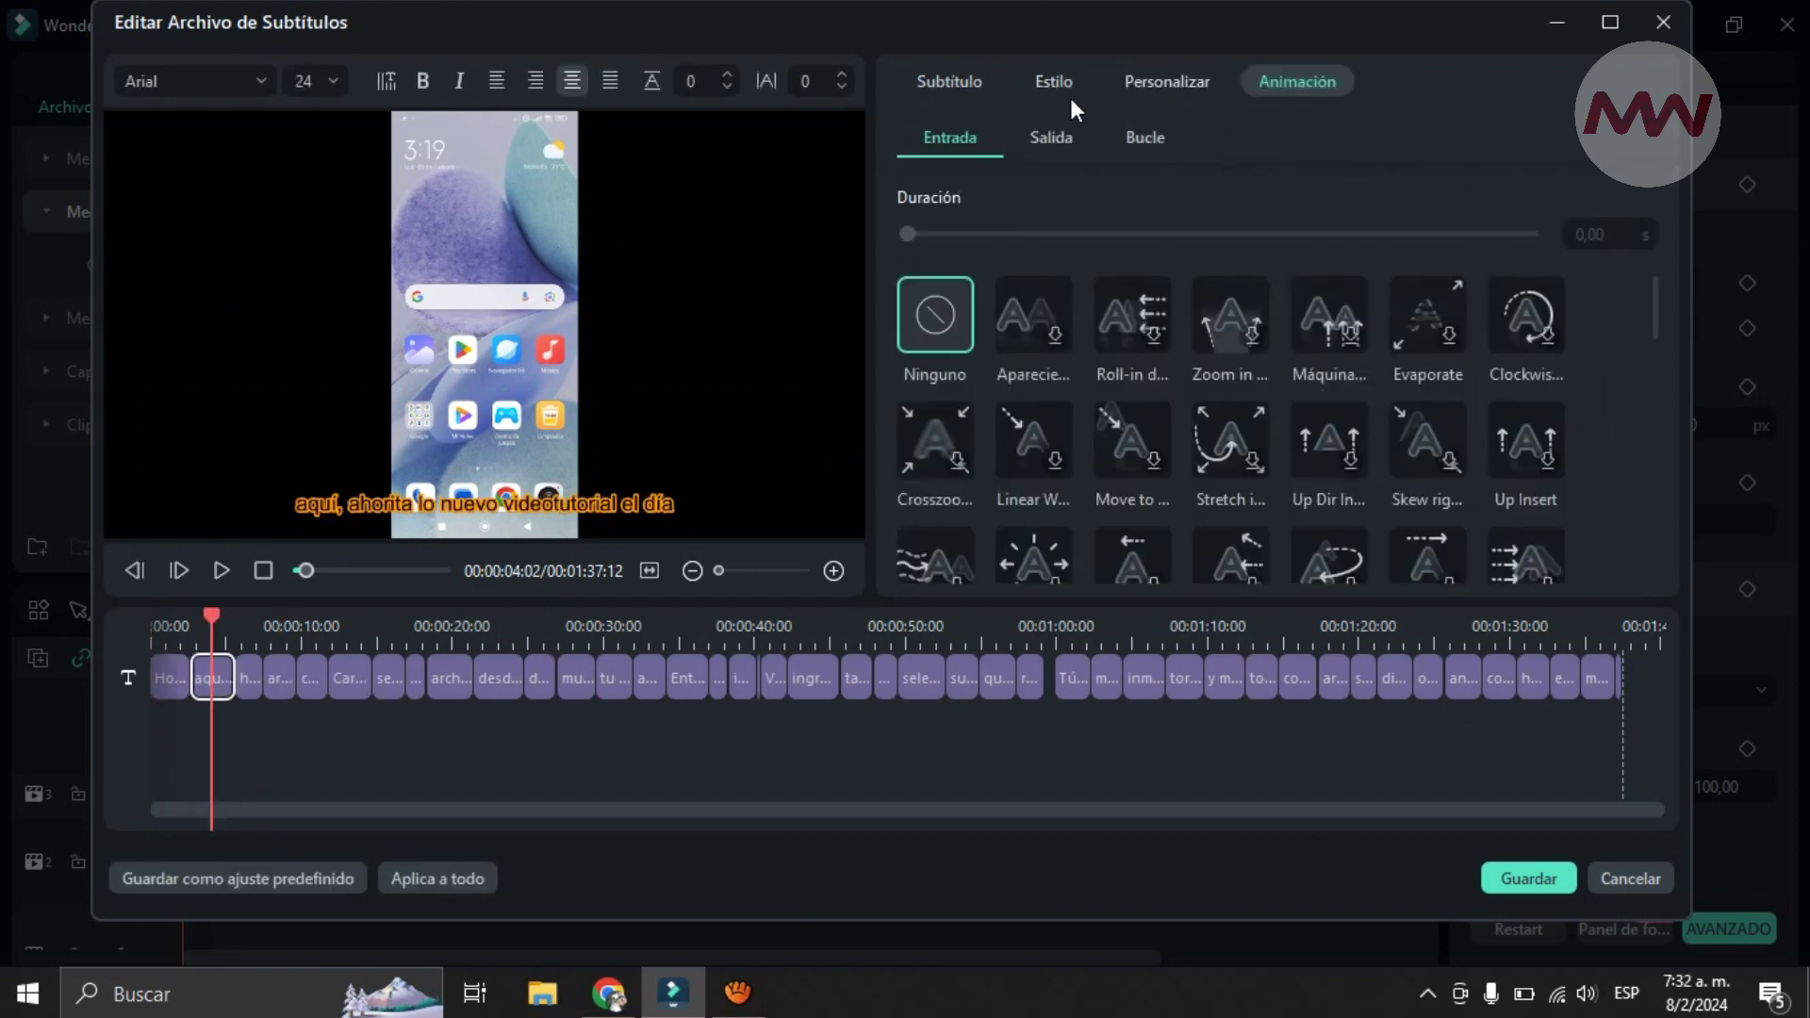
left_click(477, 869)
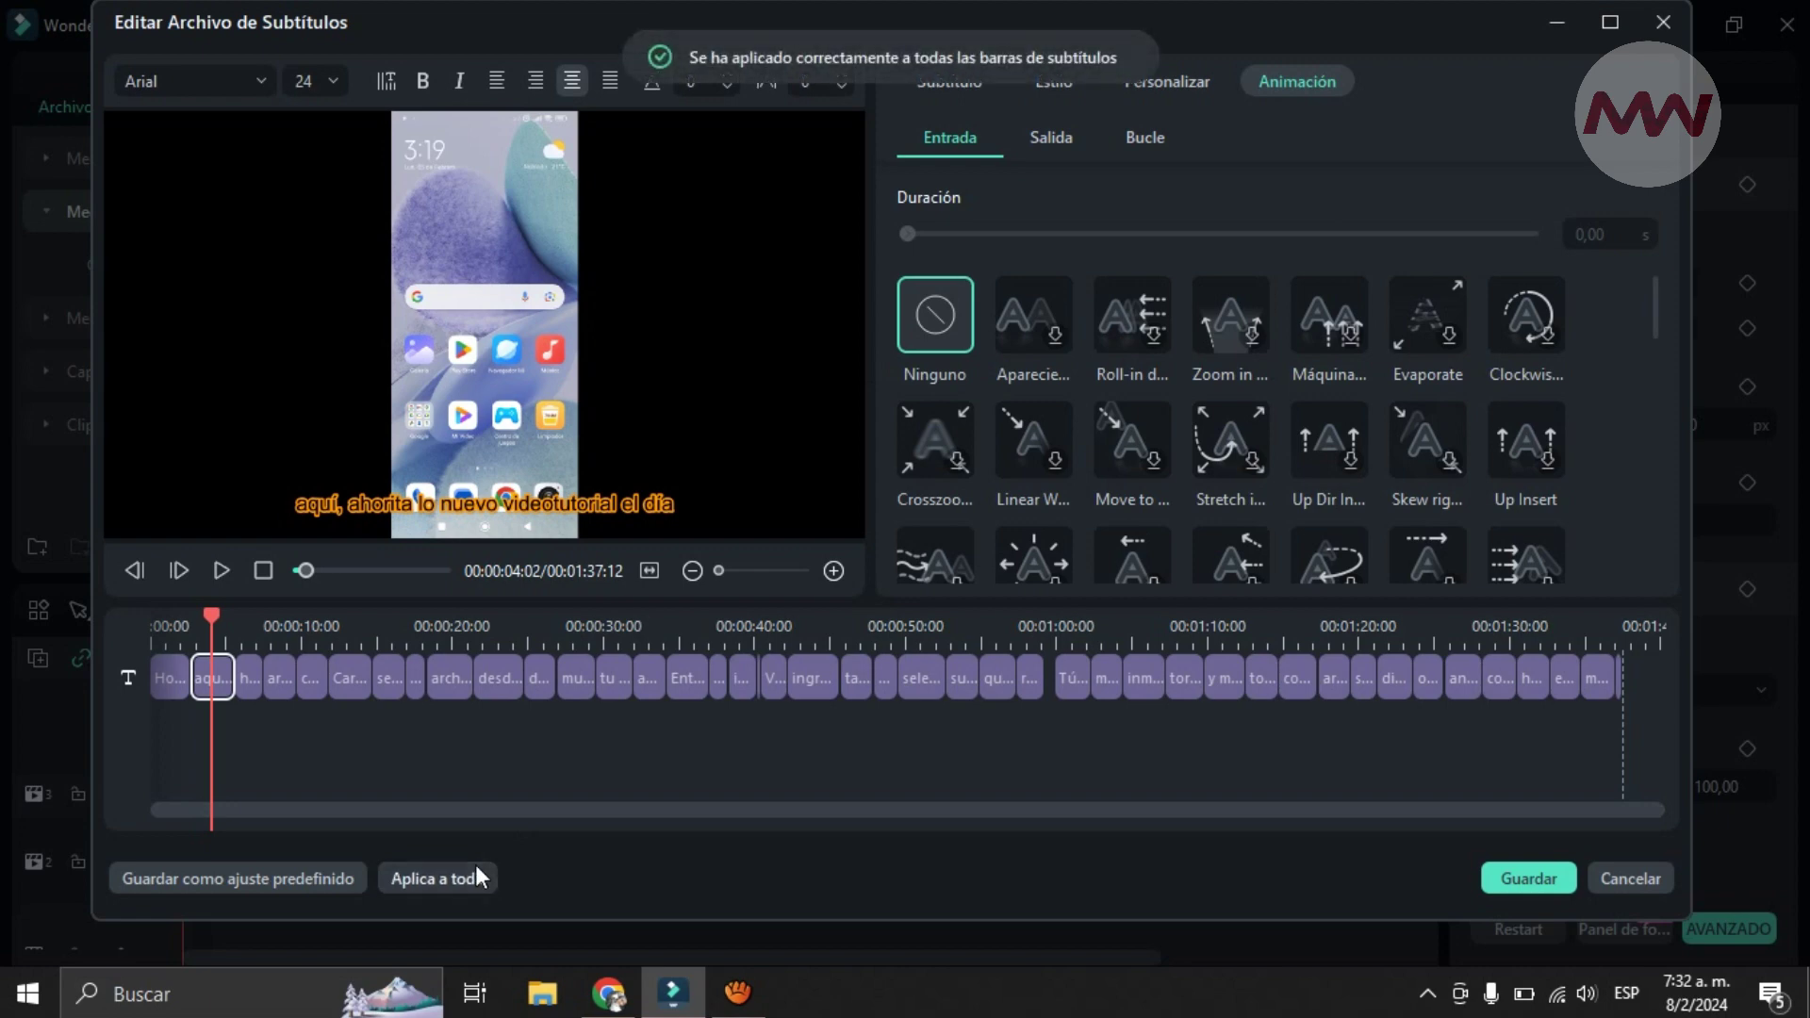
Check the subtitle style at several points along the subtitle timeline and save the edited subtitle file
left_click(319, 629)
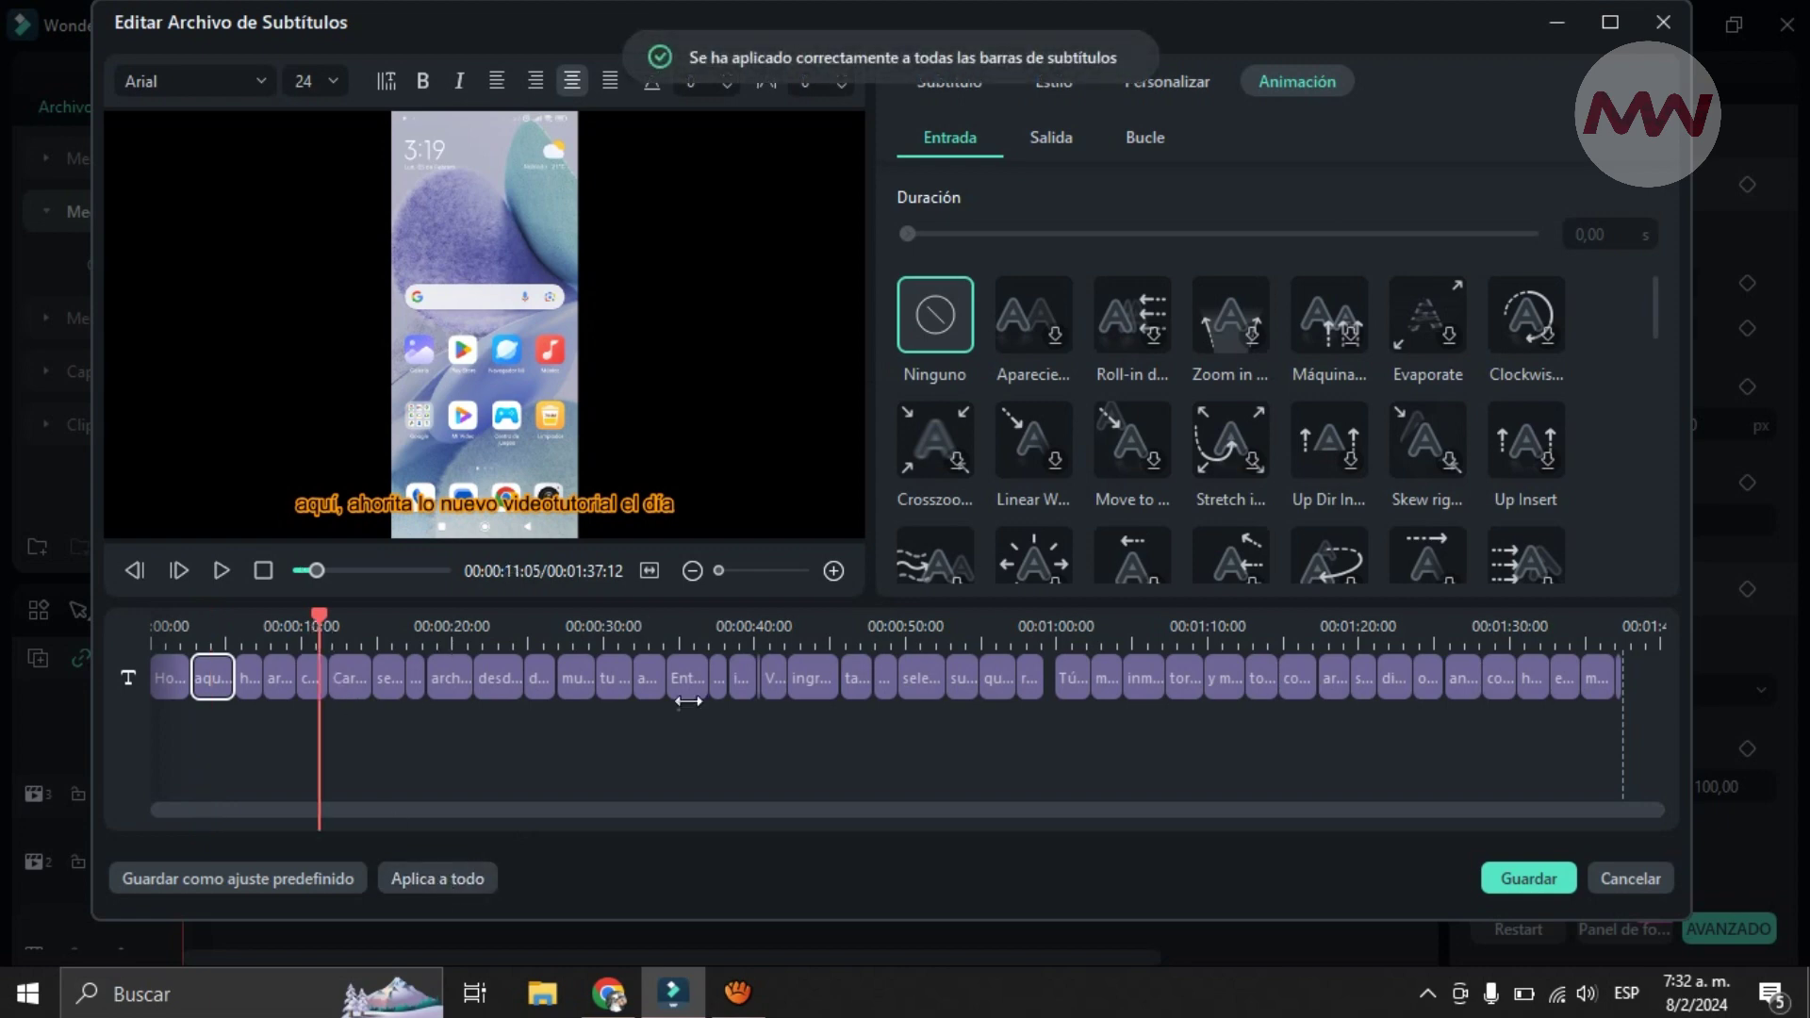
left_click_drag(363, 629, 480, 649)
left_click(577, 677)
left_click(649, 629)
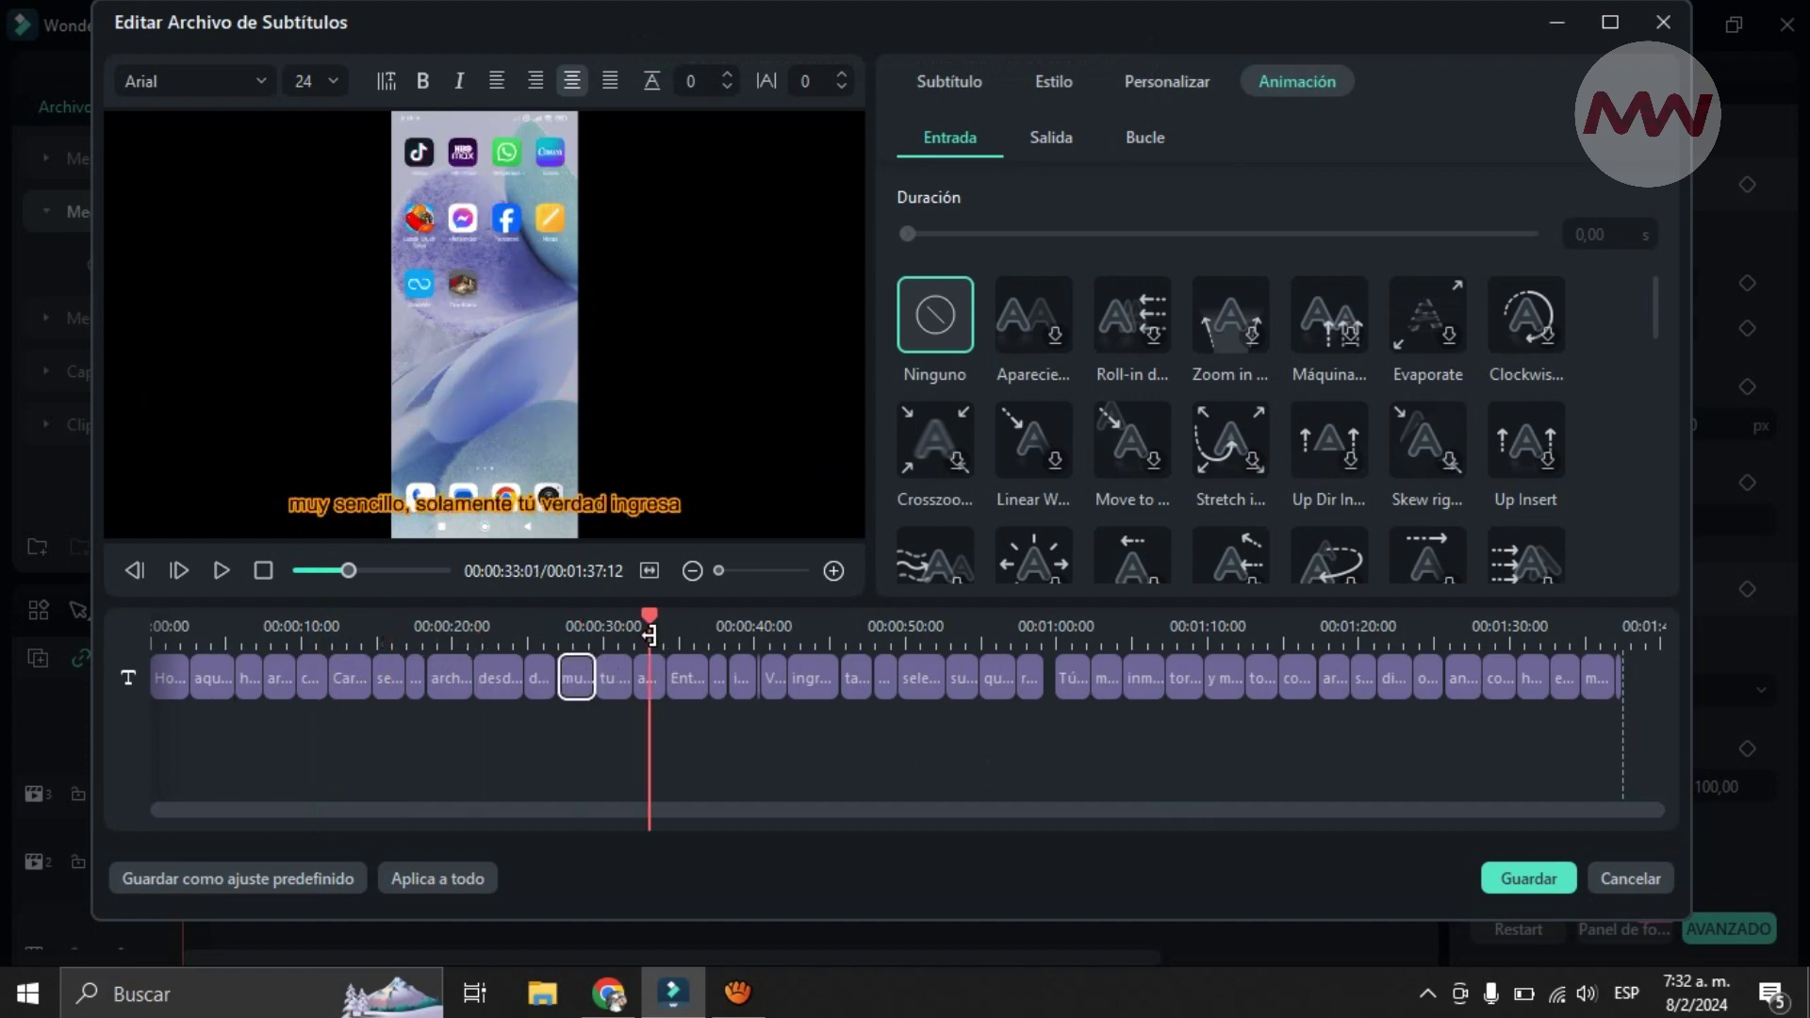
left_click(744, 651)
left_click(800, 634)
left_click(915, 633)
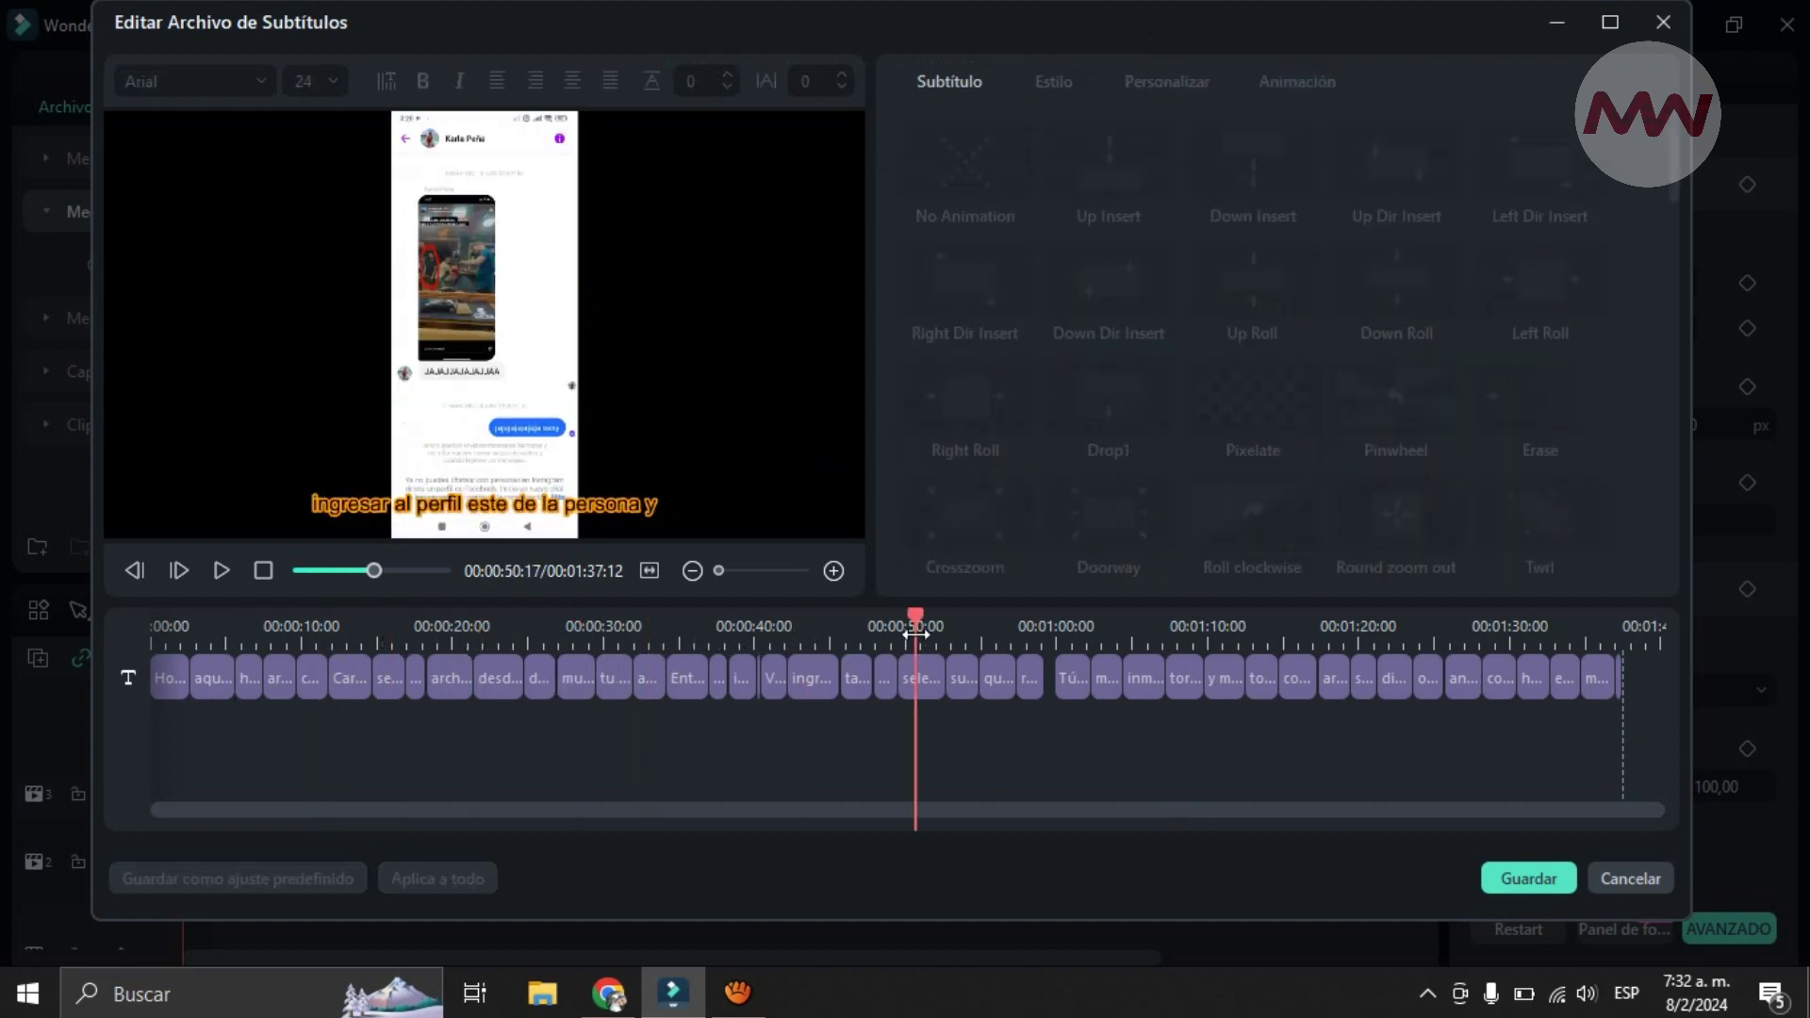
left_click(1314, 633)
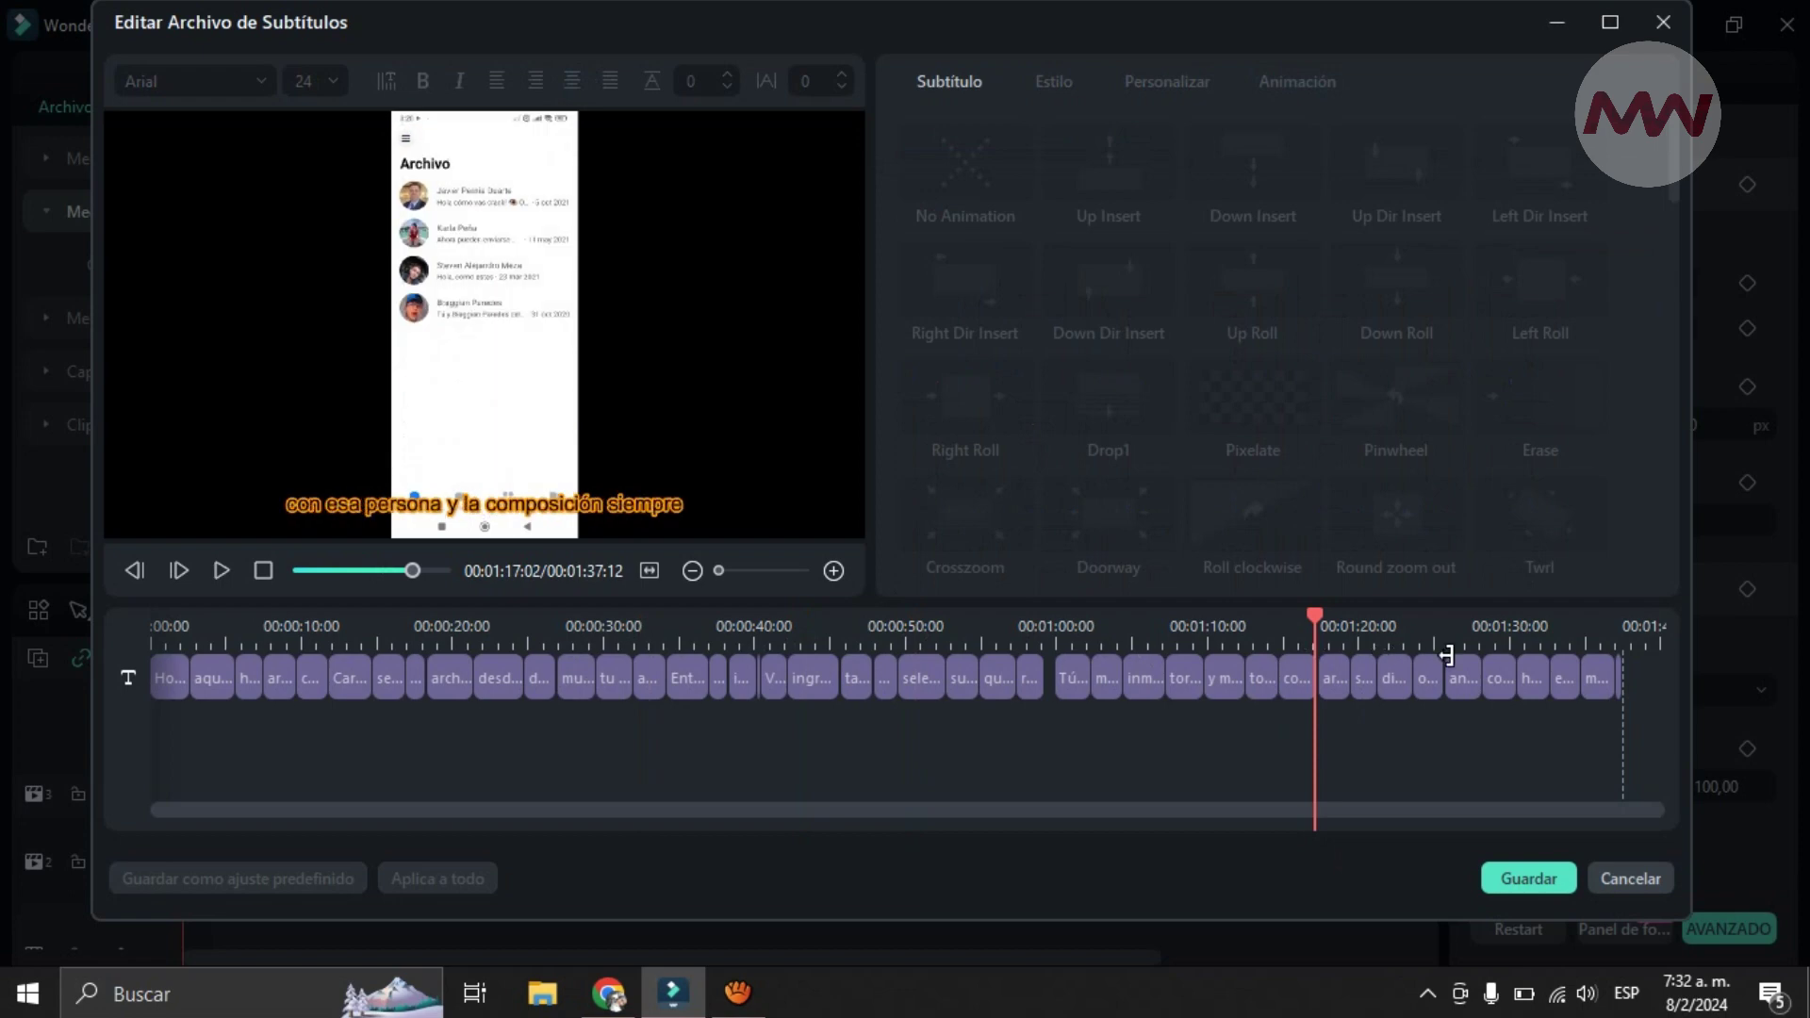
left_click(1529, 879)
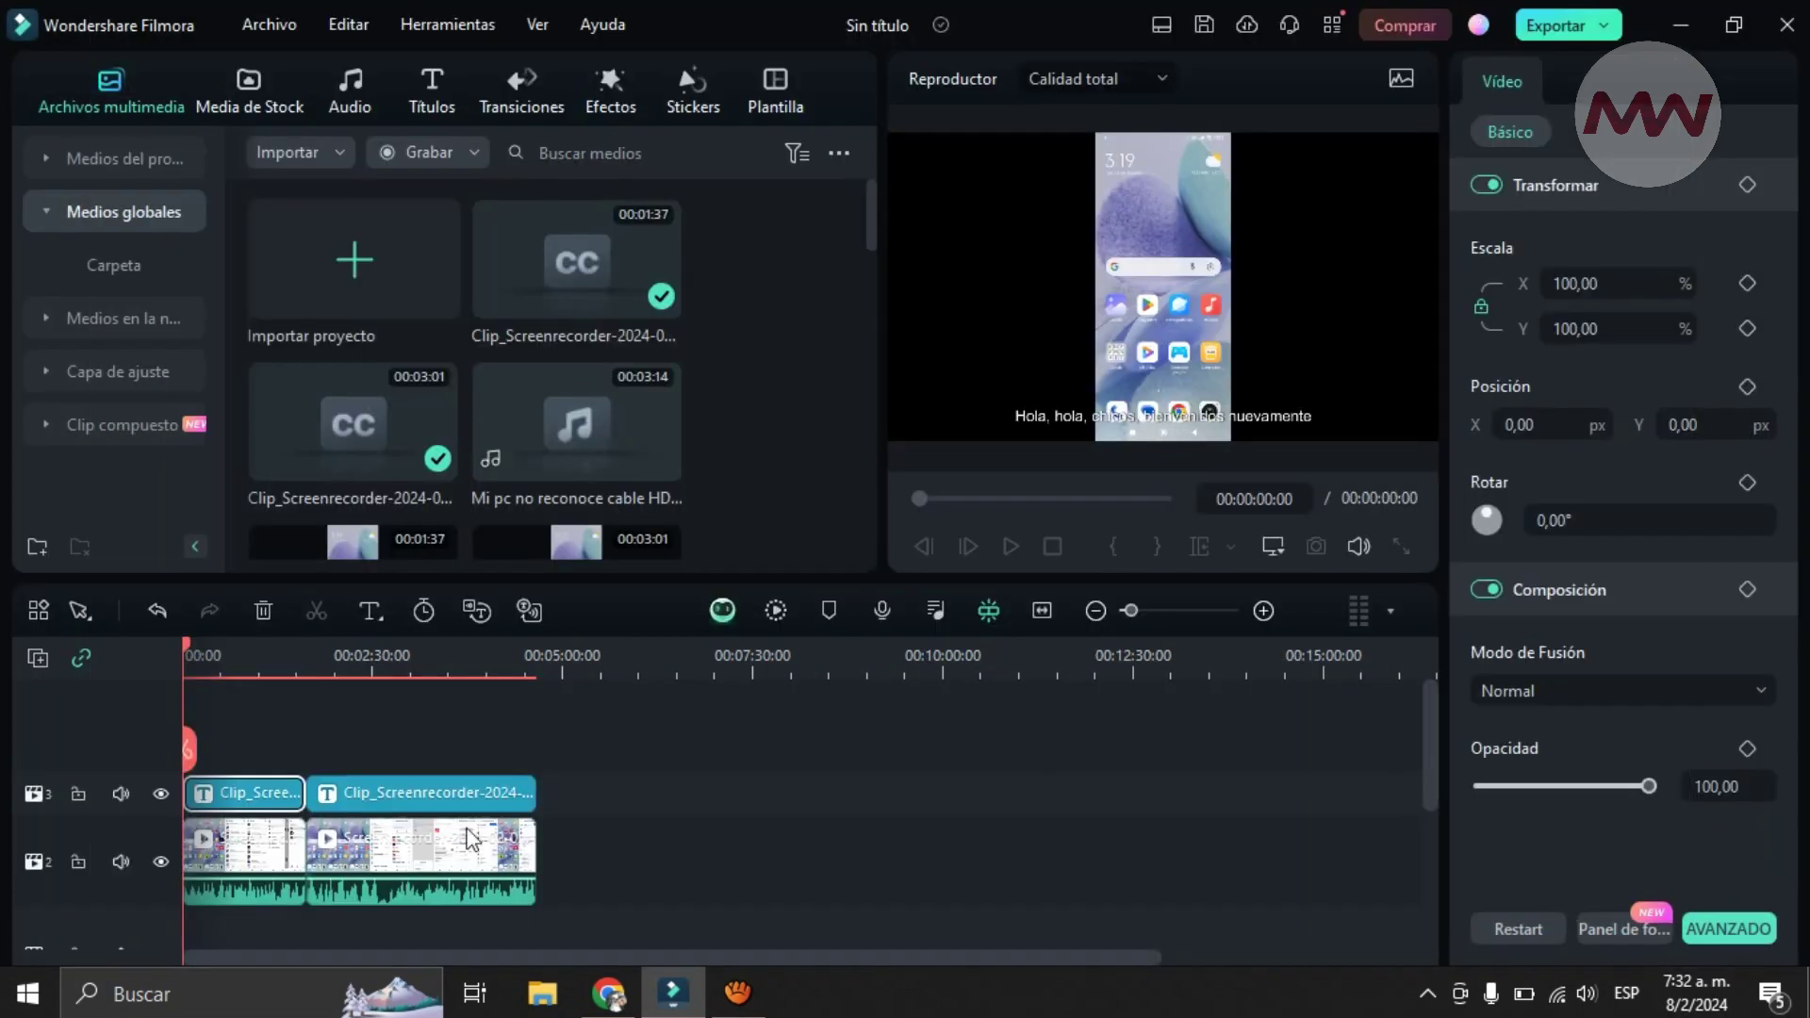
Apply the orange outlined Básico preset to all lines of the second subtitle clip in the advanced editor and save it
left_click(366, 796)
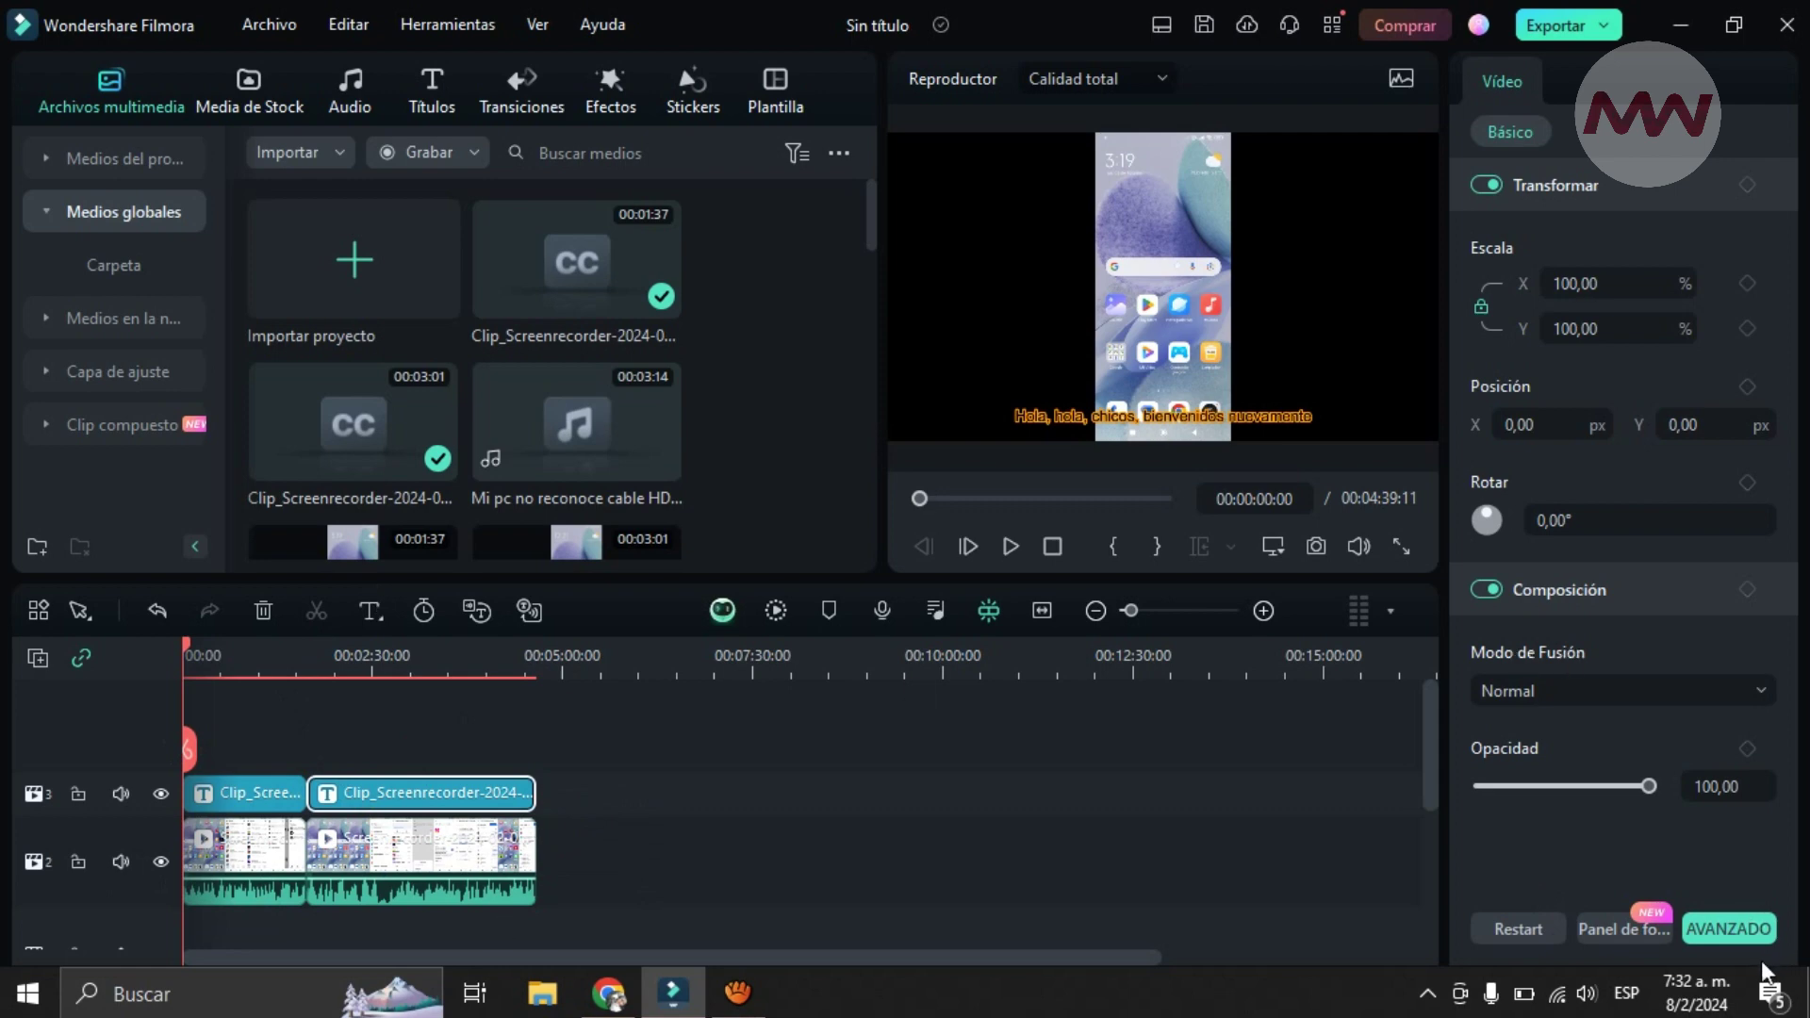
left_click(426, 666)
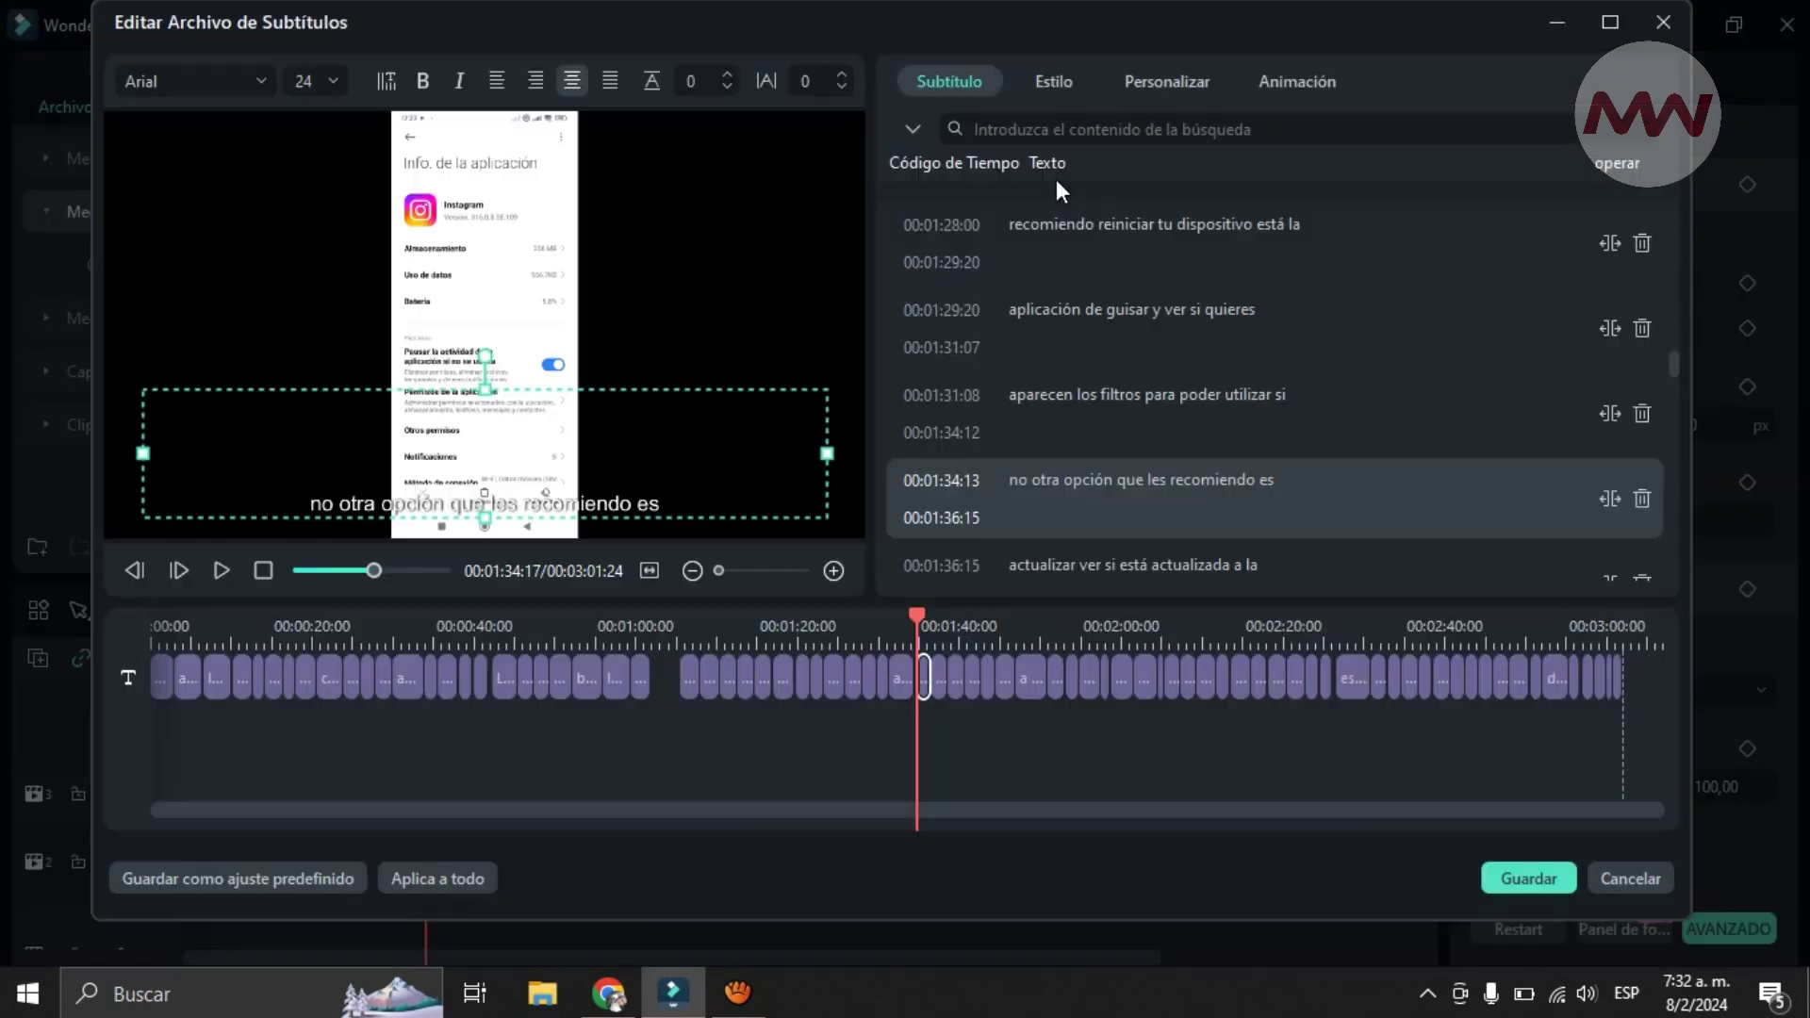
left_click(1042, 81)
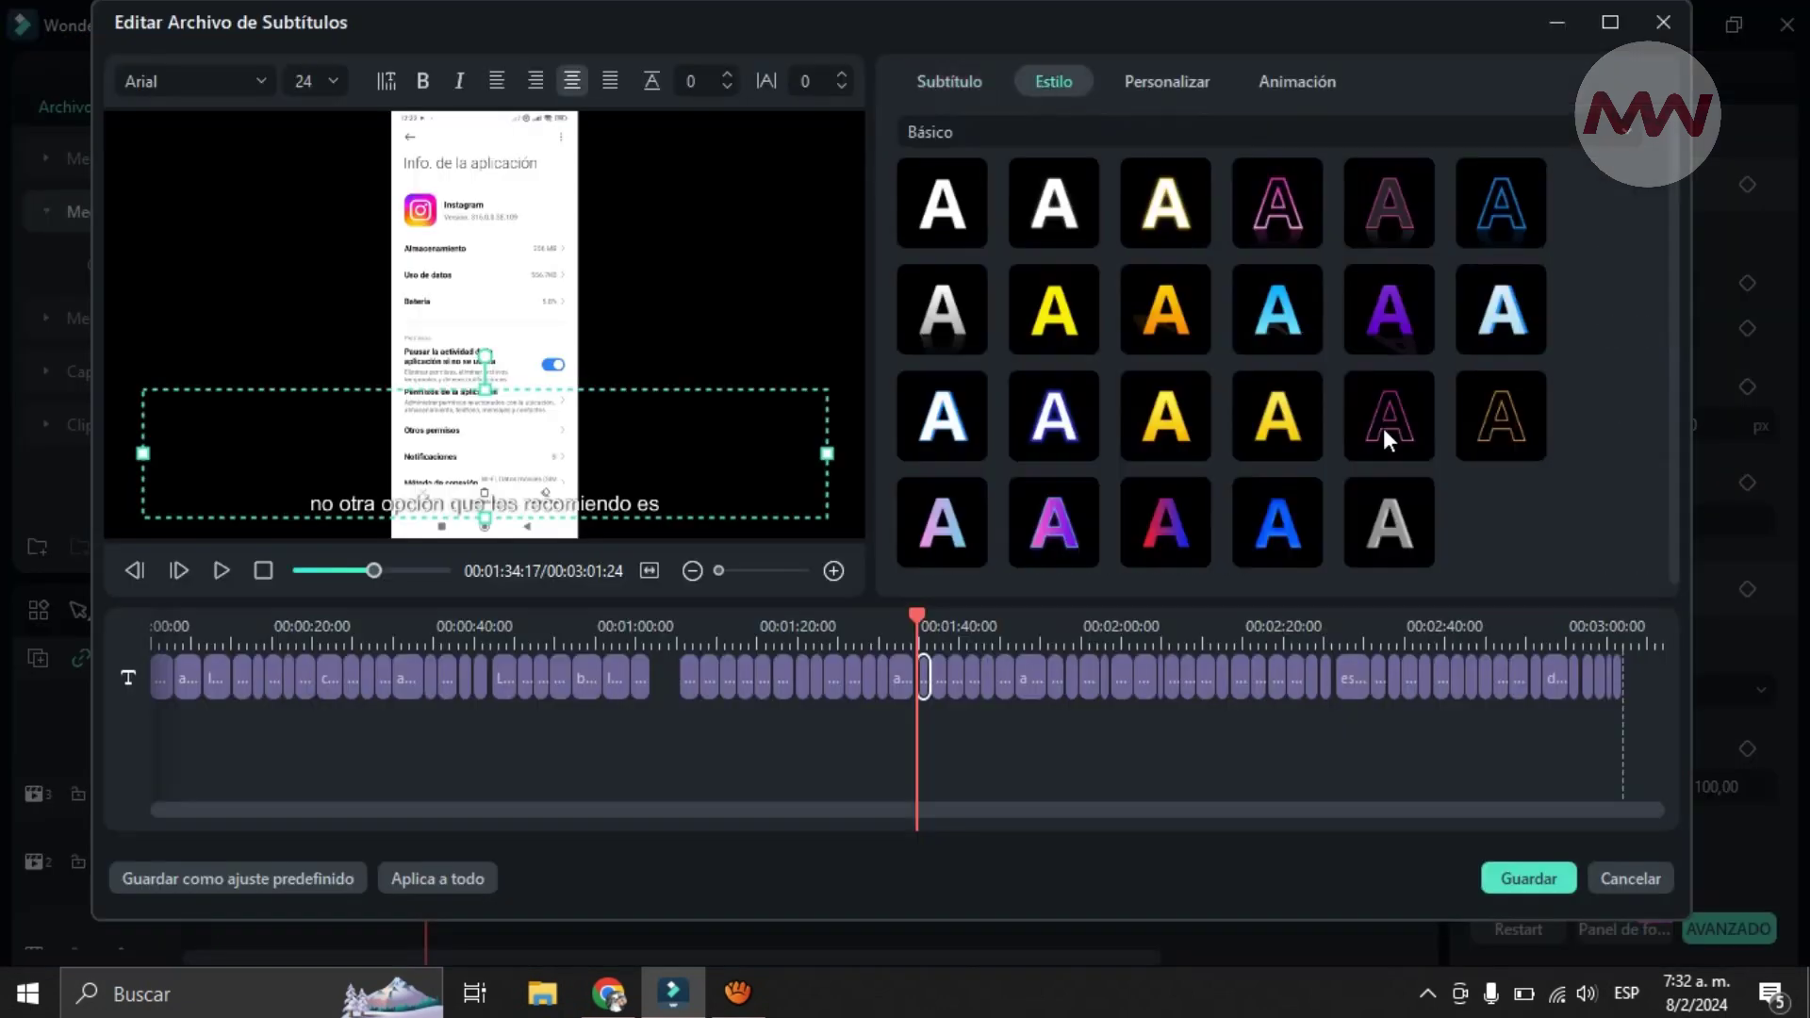
left_click(1470, 432)
left_click(392, 877)
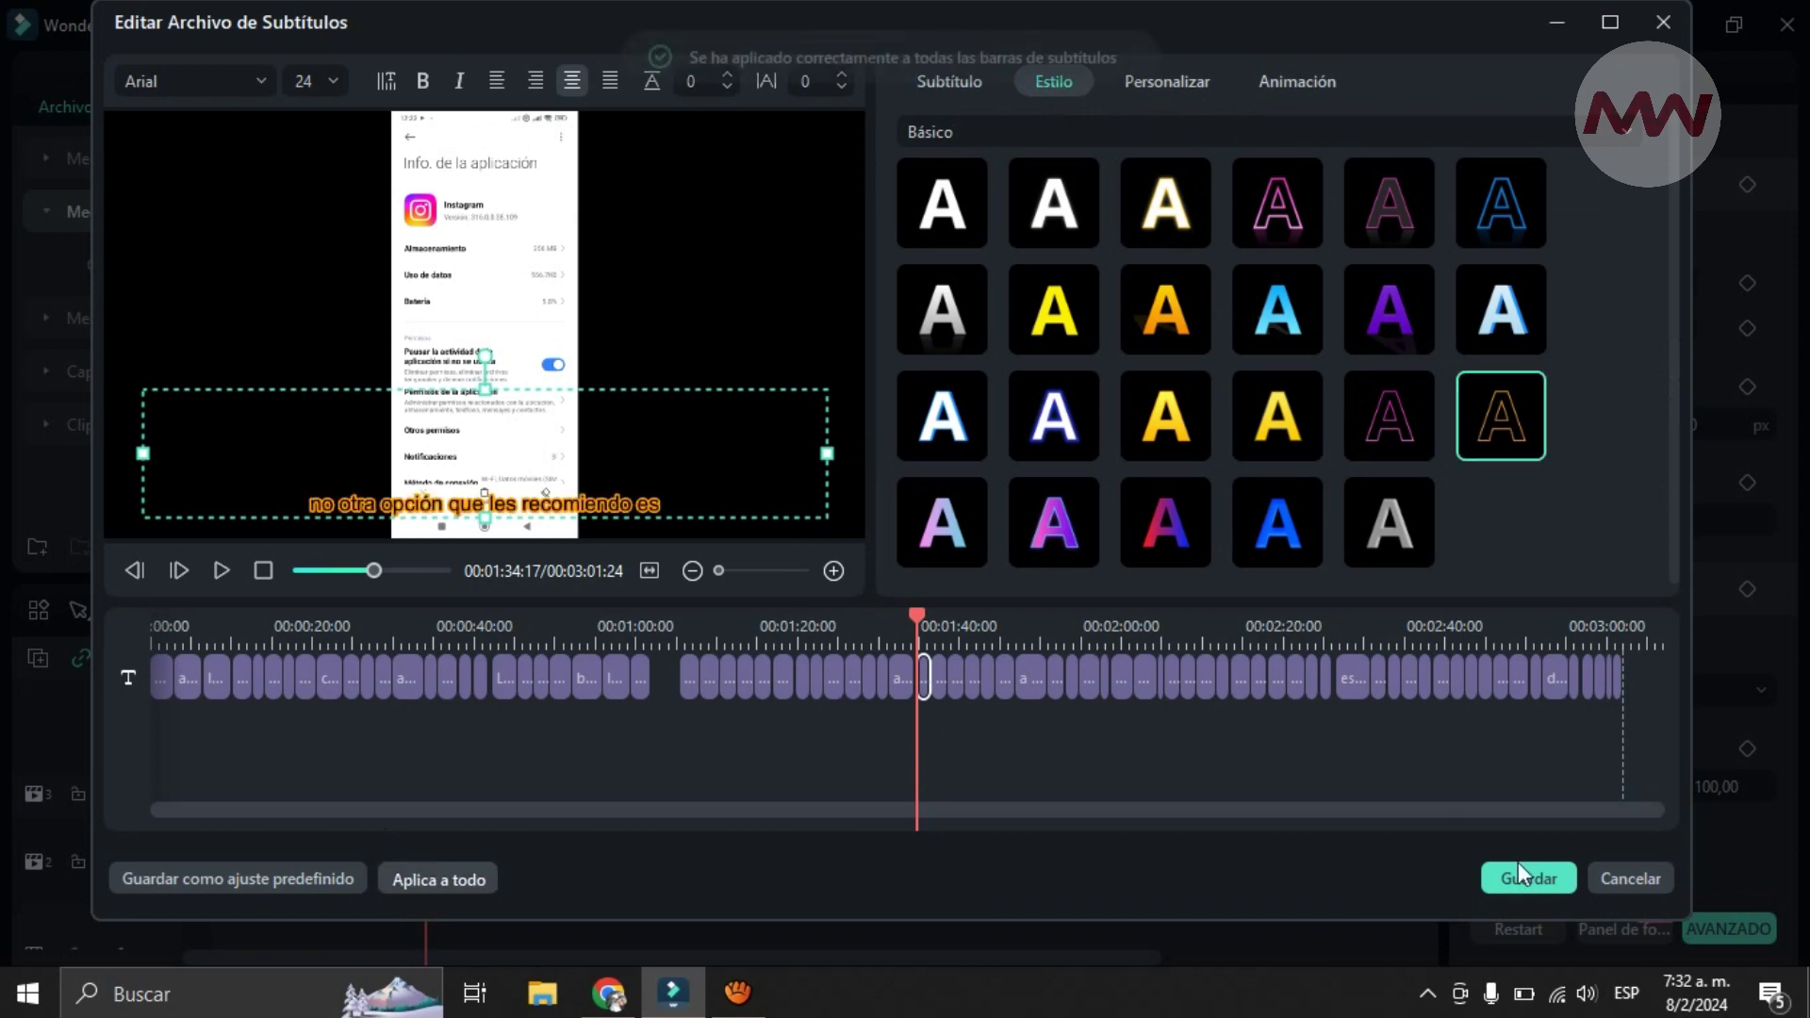
left_click(1534, 868)
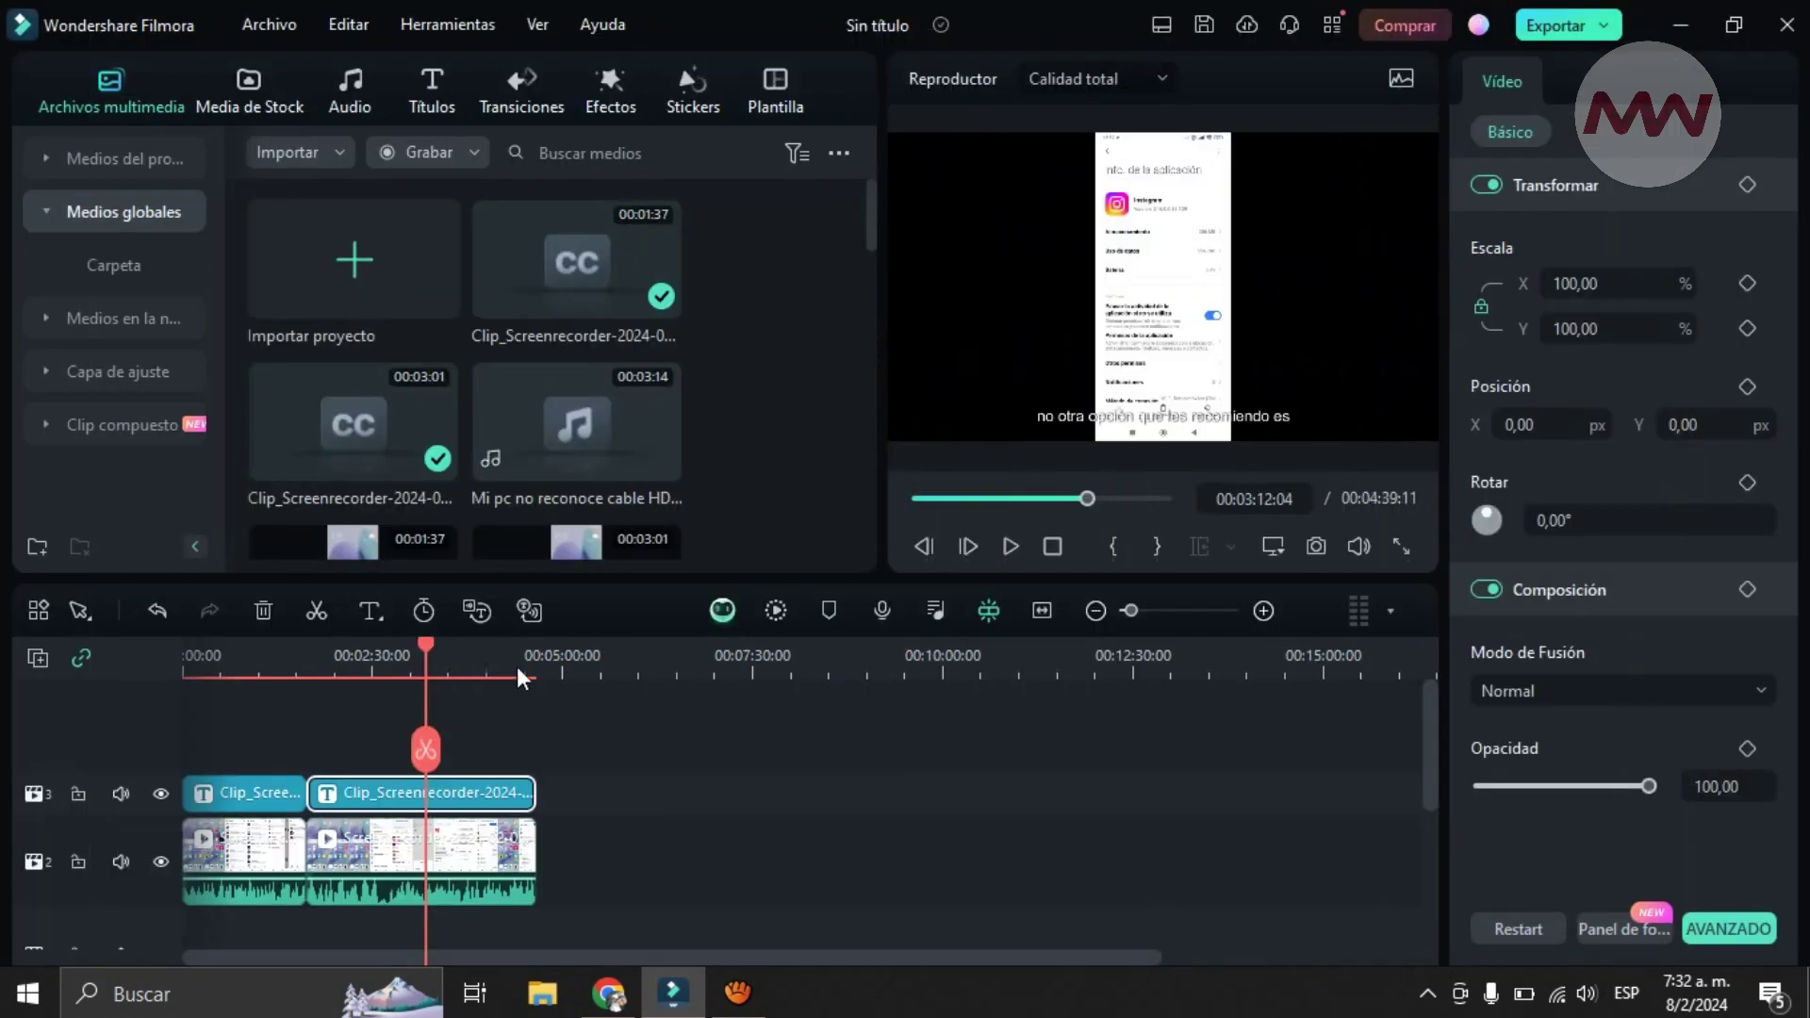
Preview the second clip's styled subtitles on the main timeline, including in full screen, and return to the editing view
left_click(490, 645)
left_click_drag(479, 651, 843, 650)
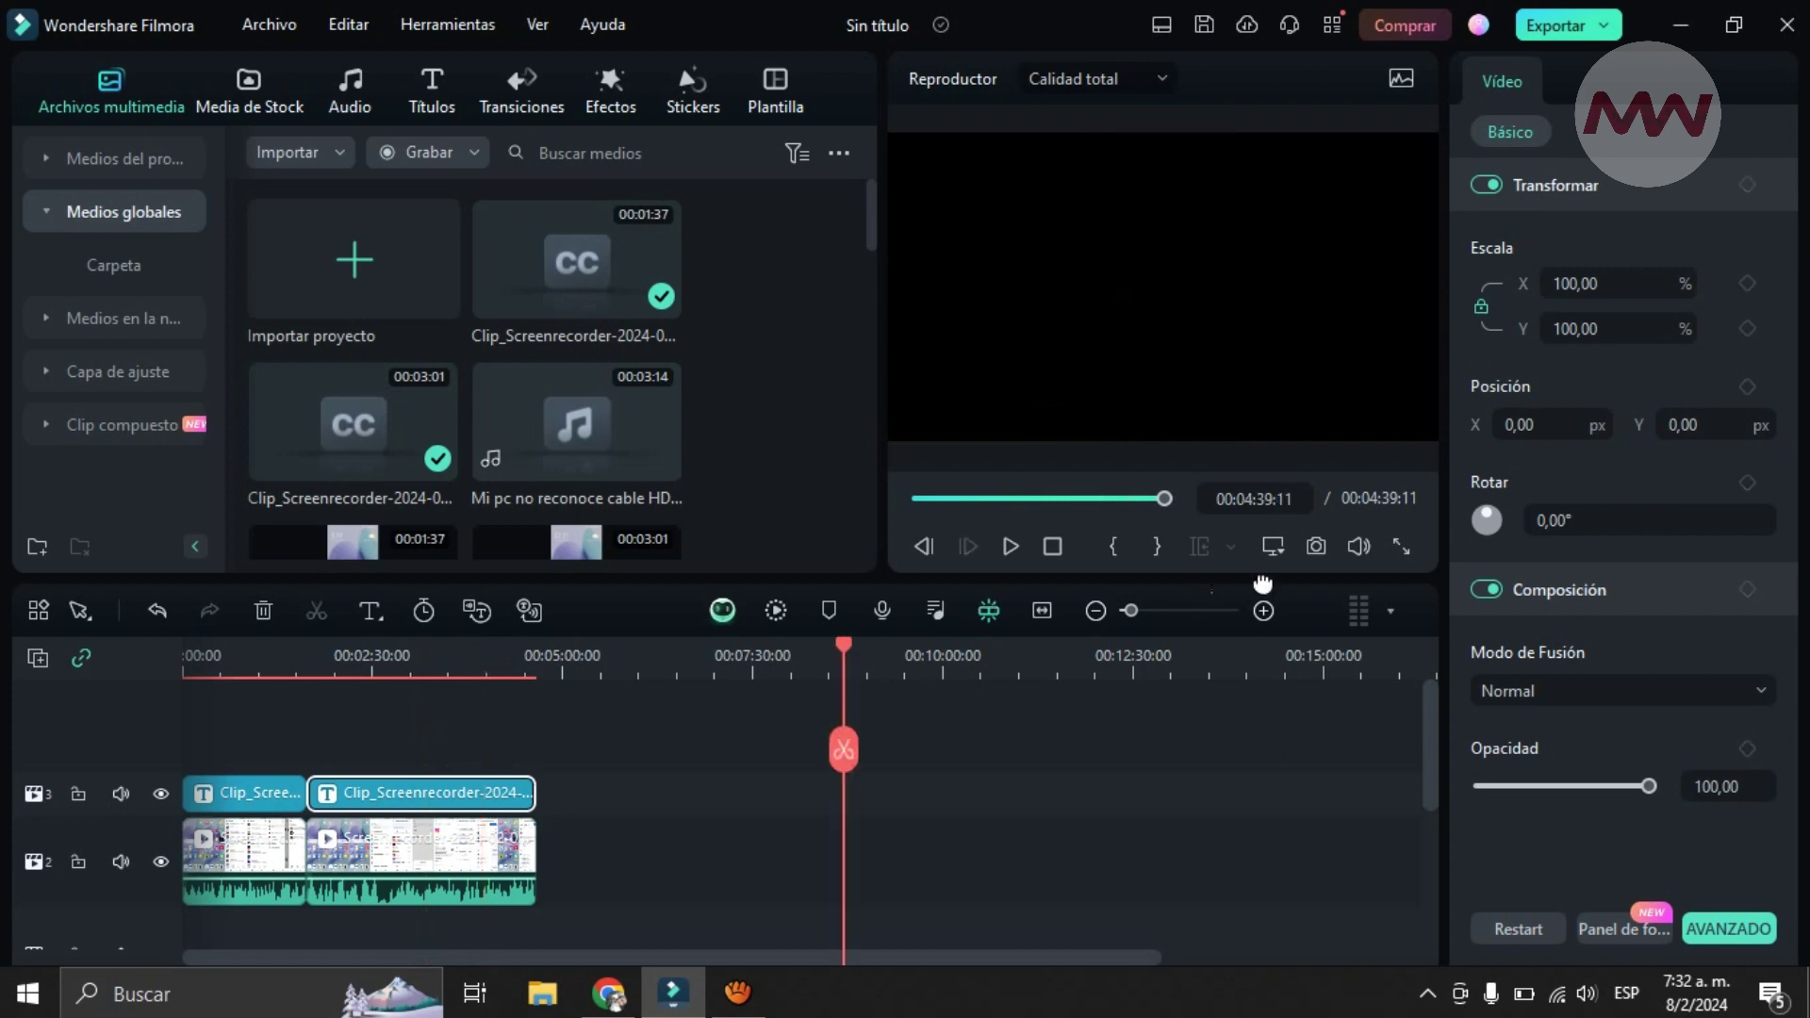
left_click(405, 660)
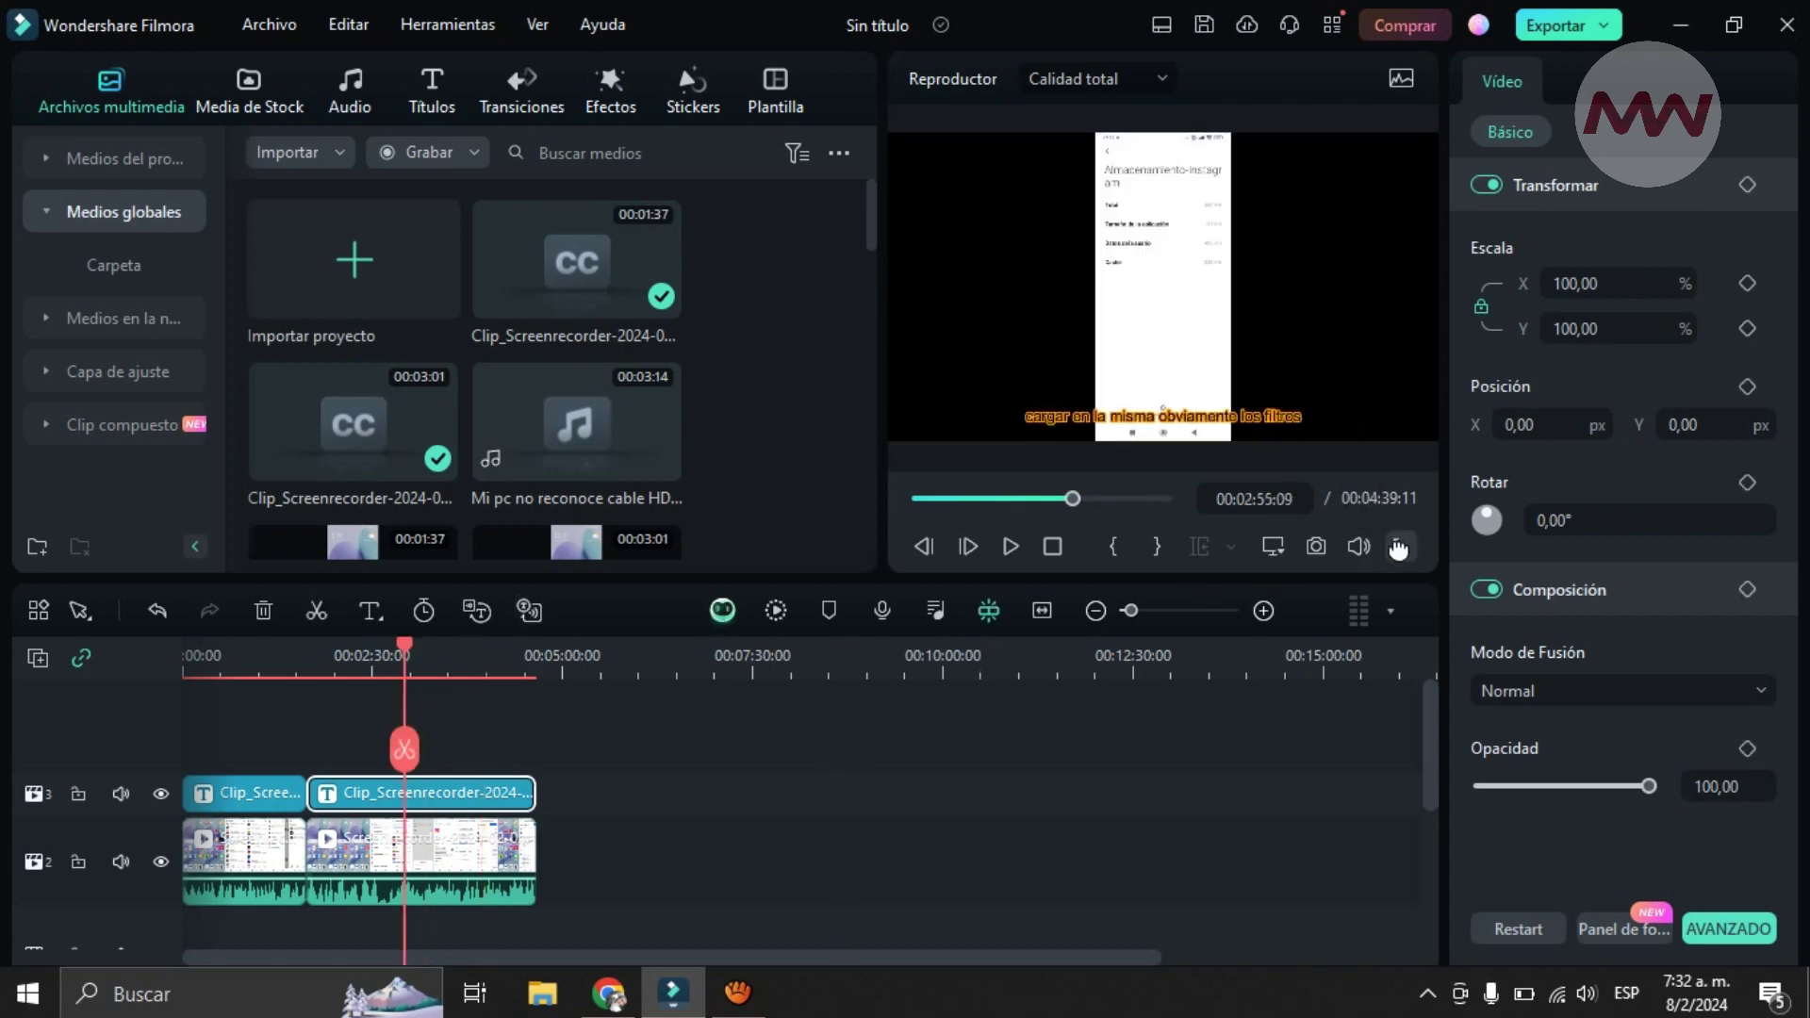
left_click(1401, 547)
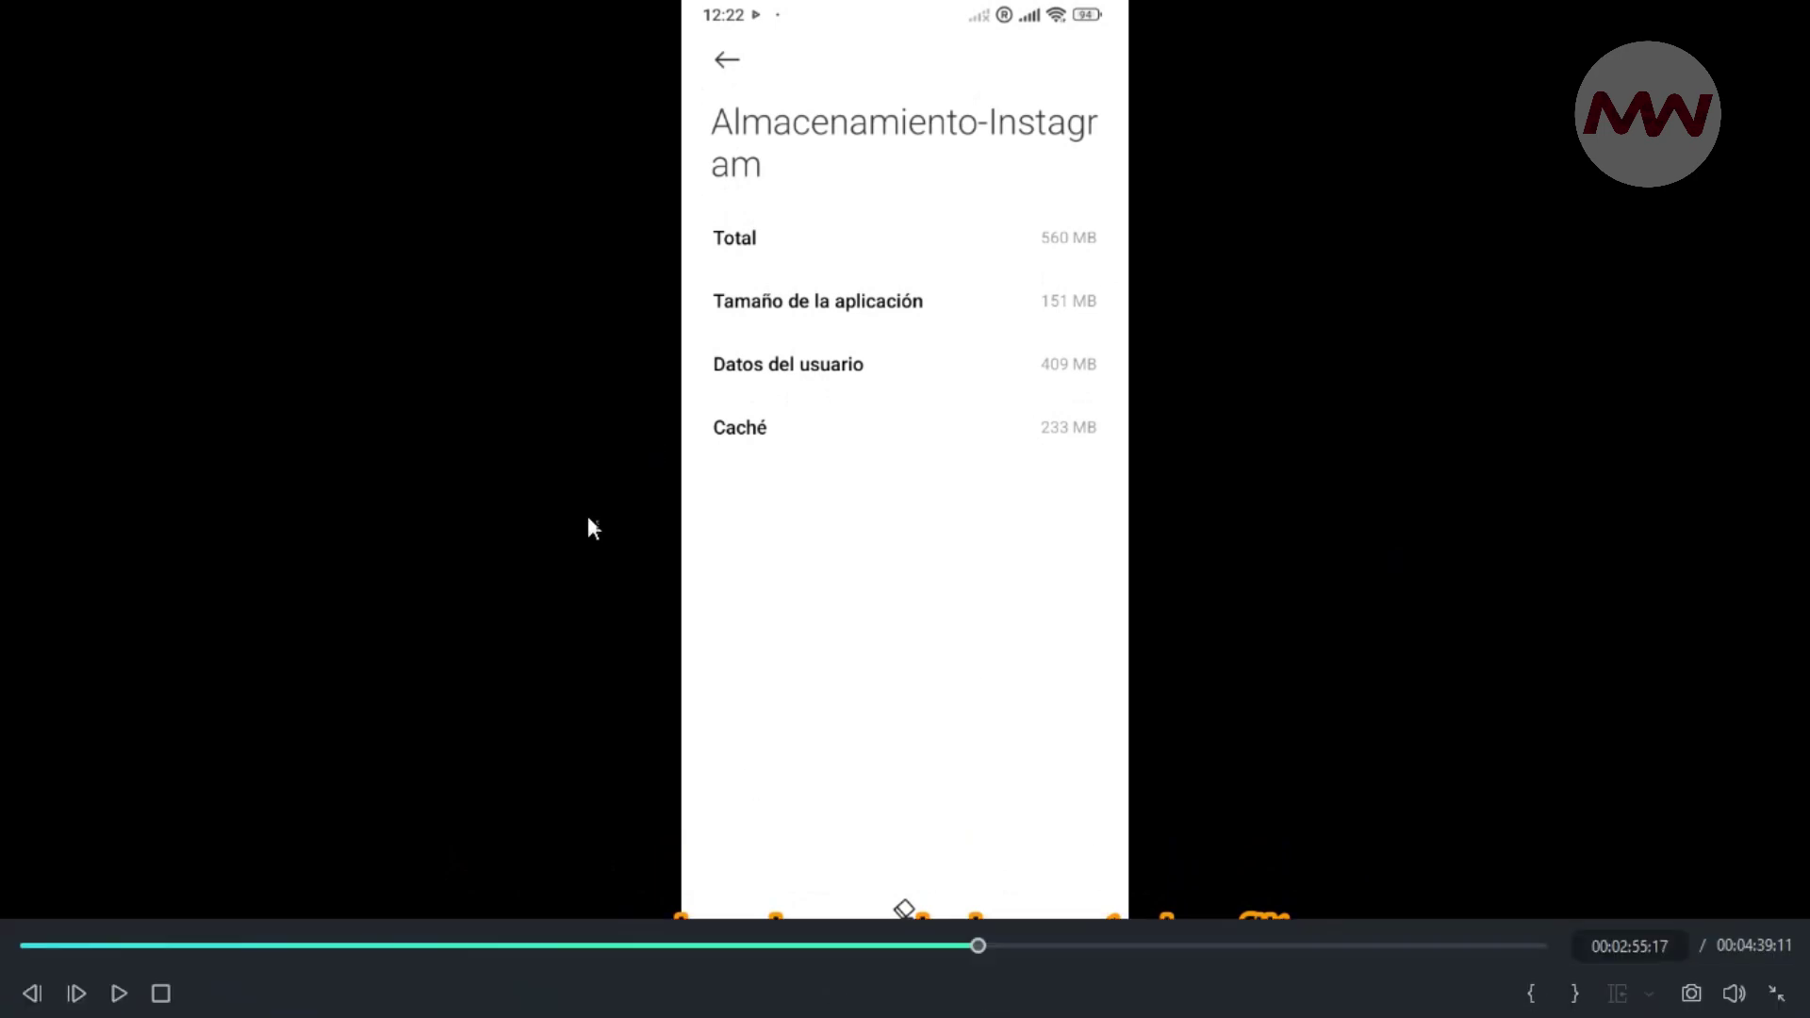
key("Escape")
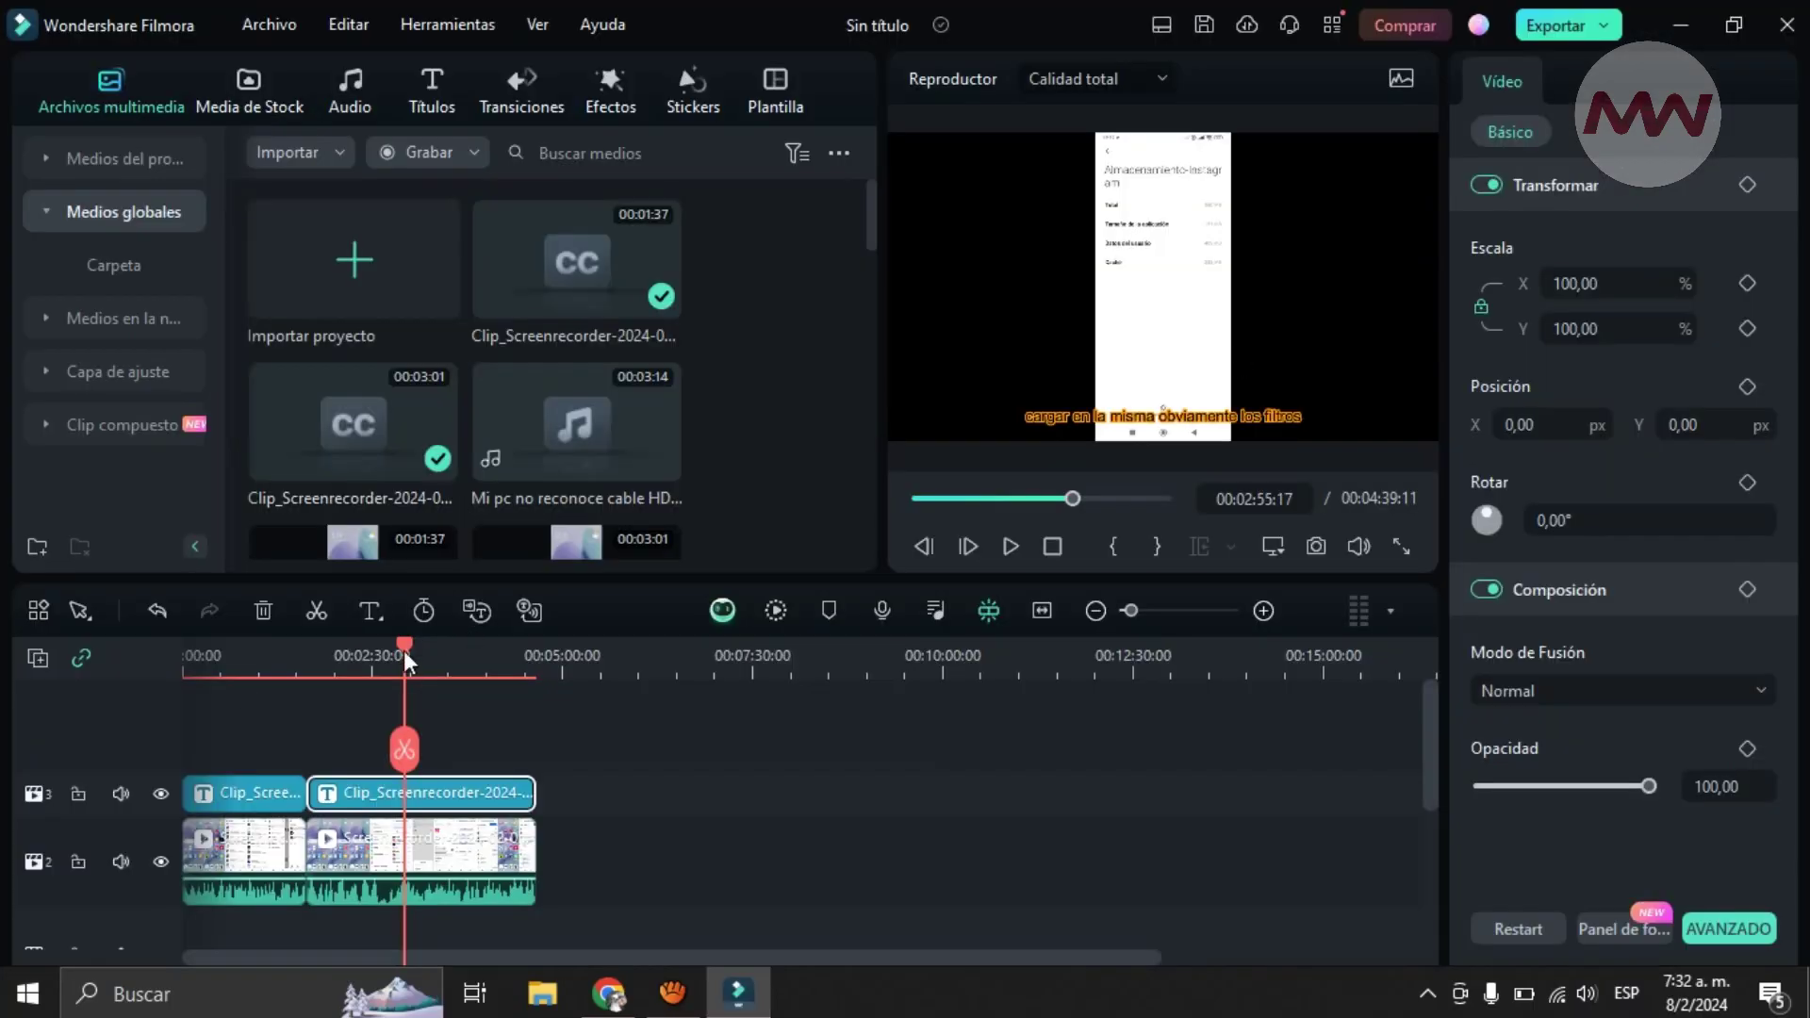